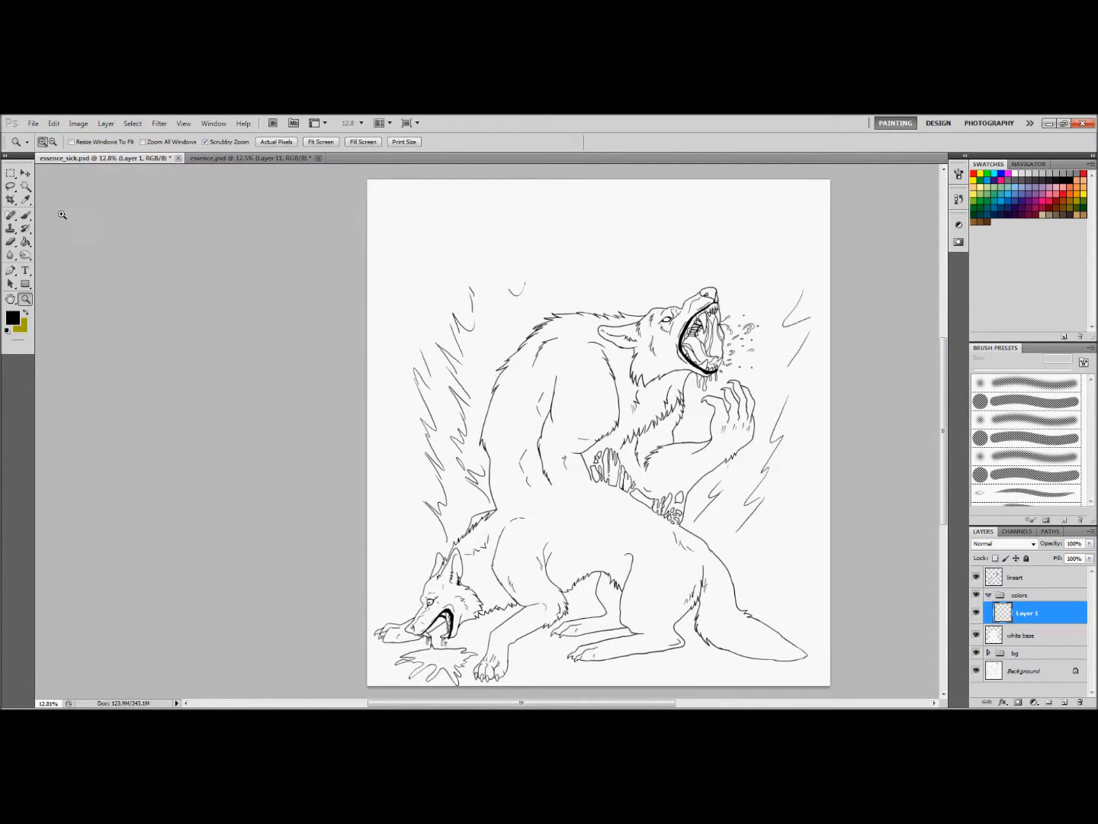
Select the blank background around the wolves on the lineart layer with the Magic Wand, including the gaps inside the upper wolf's open mouth
{"action": "left_click", "coordinate": [26, 186]}
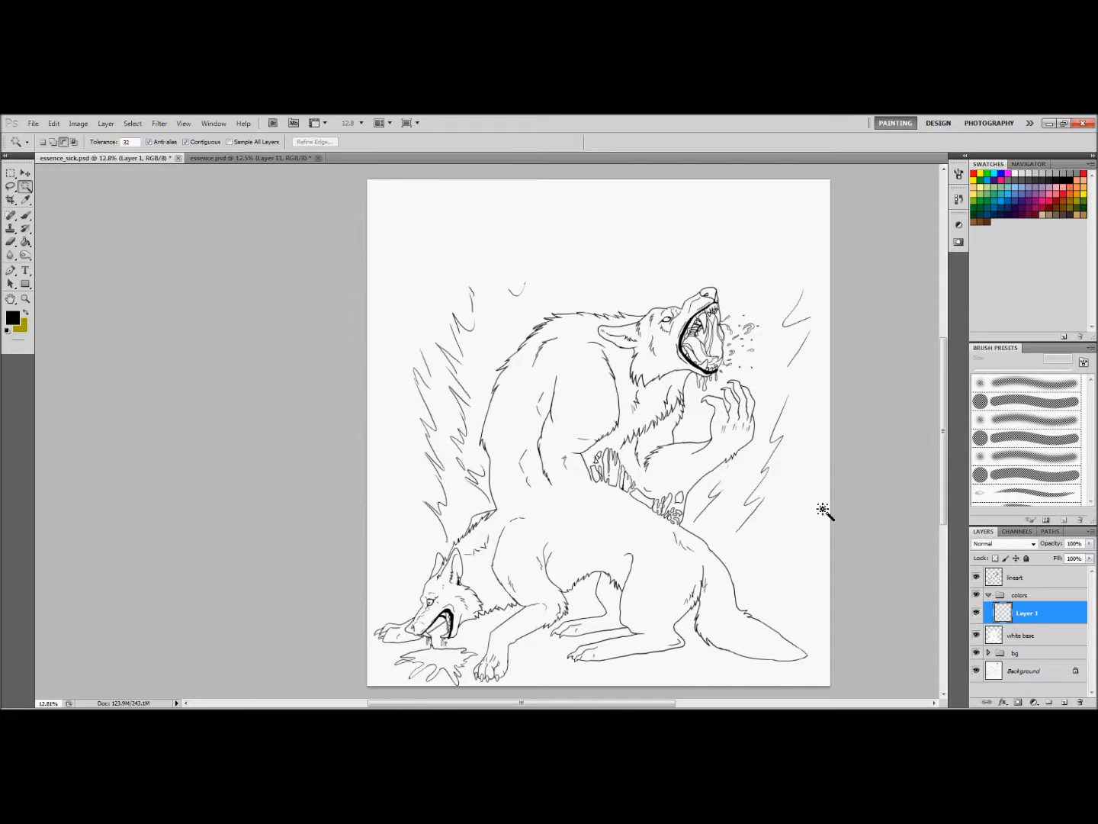
{"action": "left_click", "coordinate": [1041, 577]}
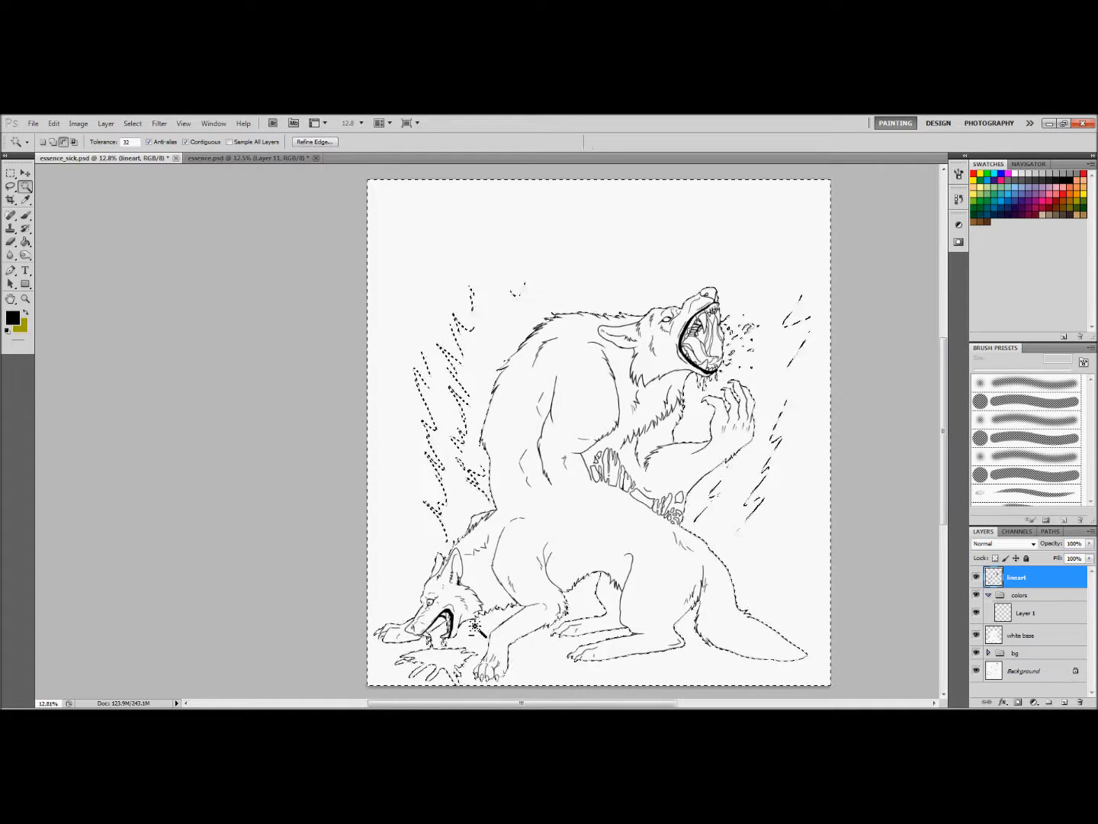
{"action": "left_click", "coordinate": [25, 299]}
{"action": "left_click_drag", "start_coordinate": [730, 385], "coordinate": [753, 398]}
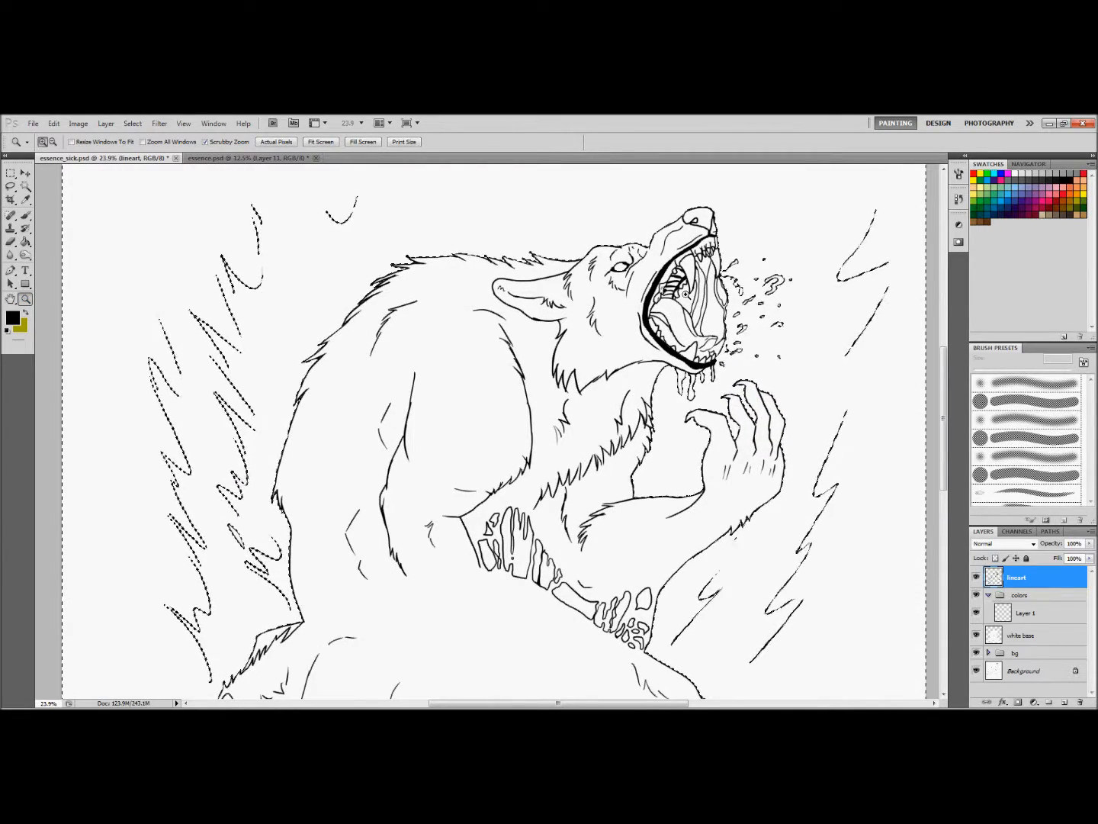
{"action": "left_click_drag", "start_coordinate": [673, 336], "coordinate": [700, 313]}
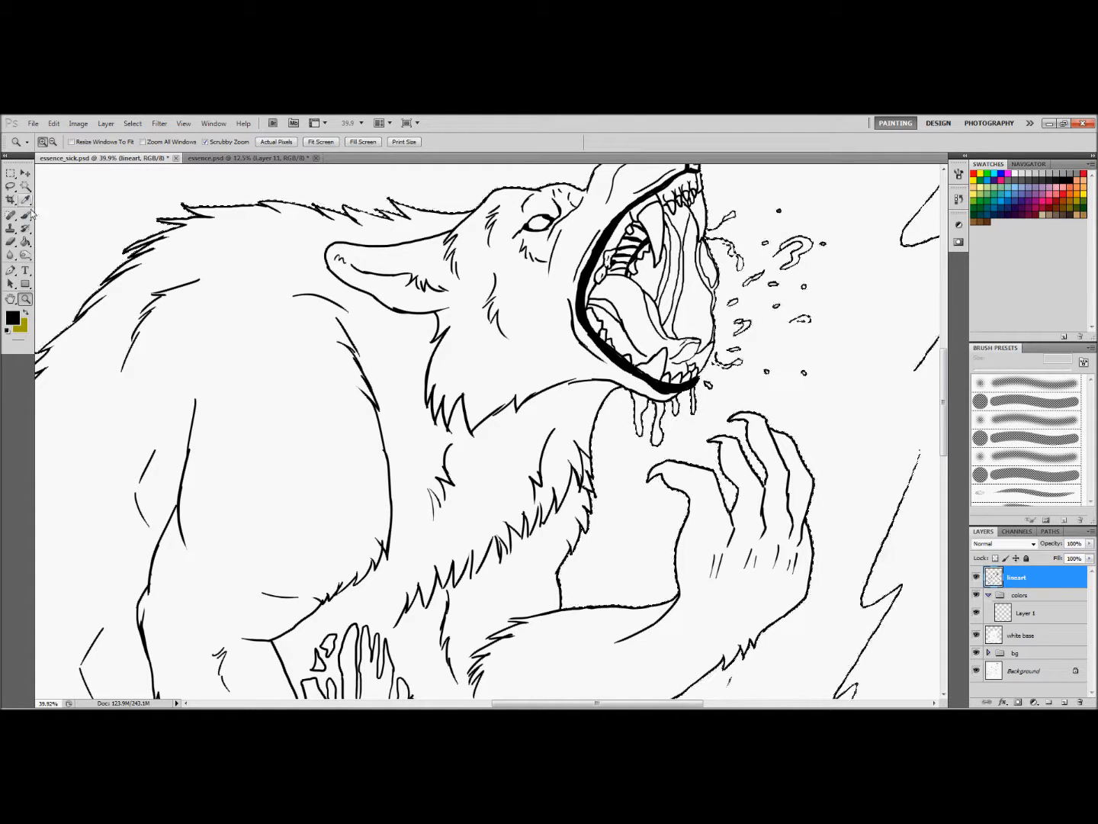
{"action": "left_click", "coordinate": [25, 185]}
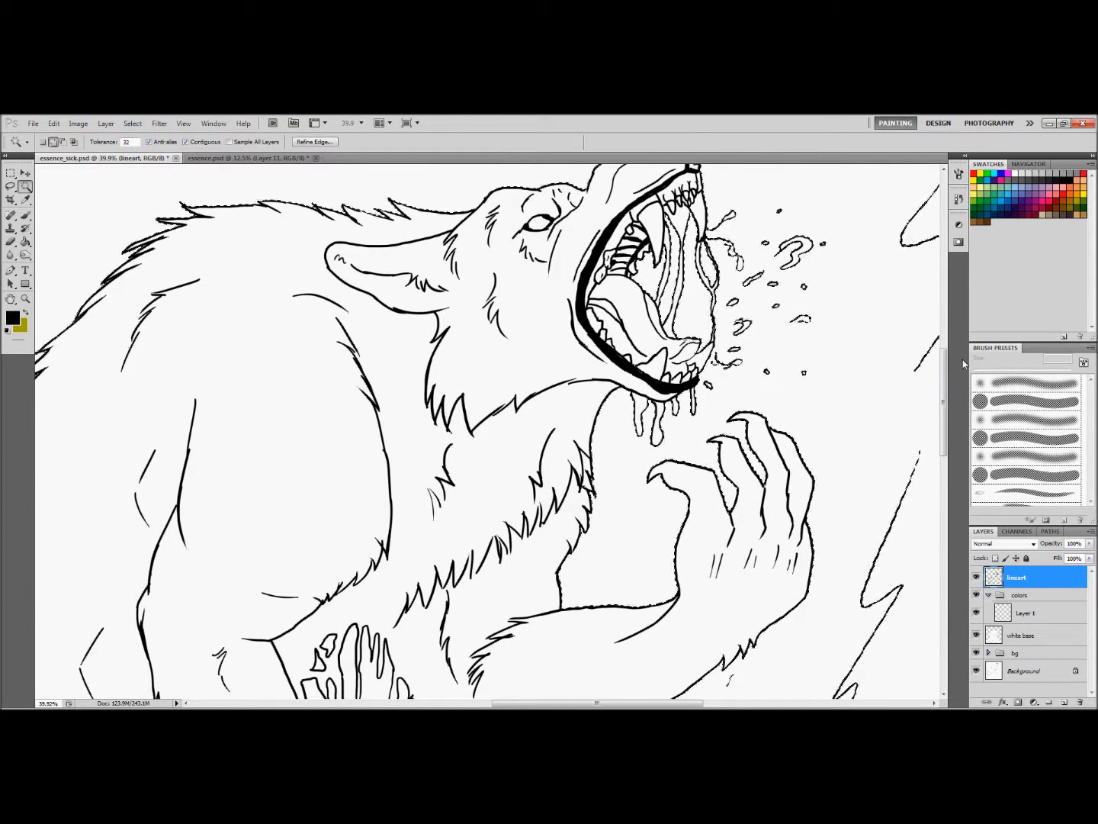
Add the gaps between the torn flesh strands at the upper wolf's waist to the selection
{"action": "left_click_drag", "start_coordinate": [946, 358], "coordinate": [952, 453]}
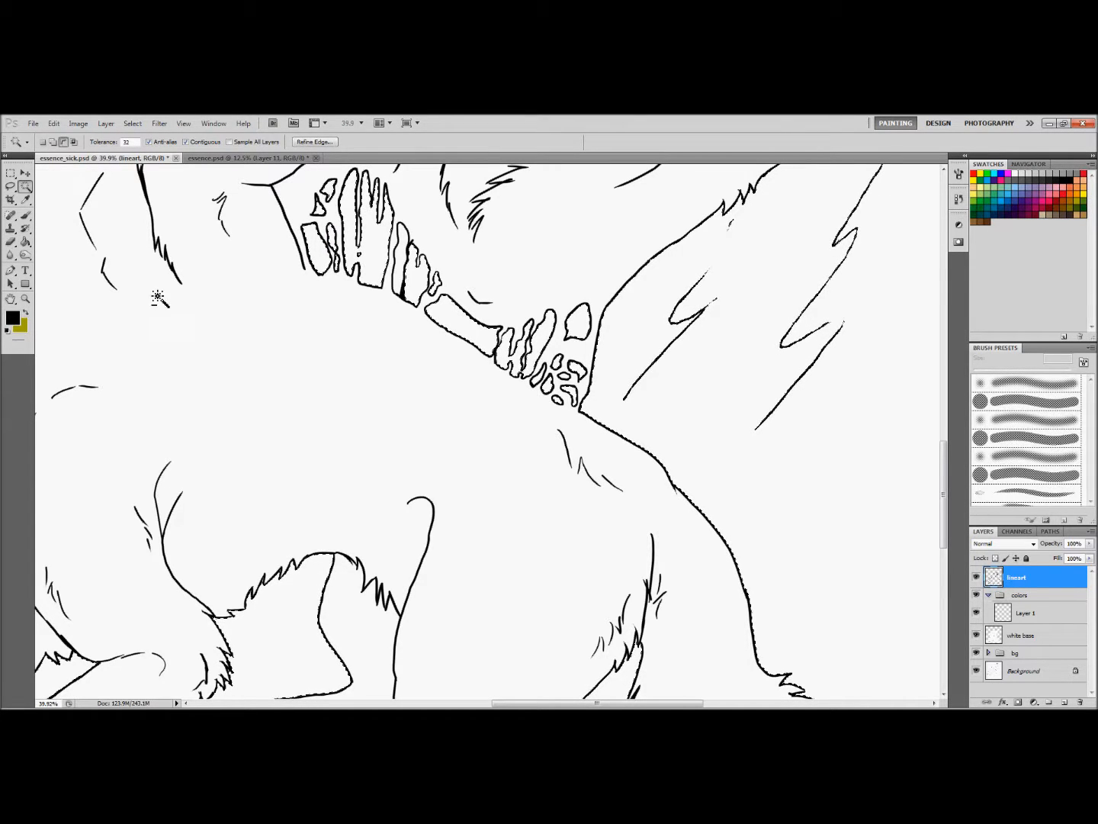
{"action": "key", "text": "z"}
{"action": "left_click_drag", "start_coordinate": [423, 461], "coordinate": [393, 464]}
{"action": "left_click_drag", "start_coordinate": [946, 468], "coordinate": [940, 435]}
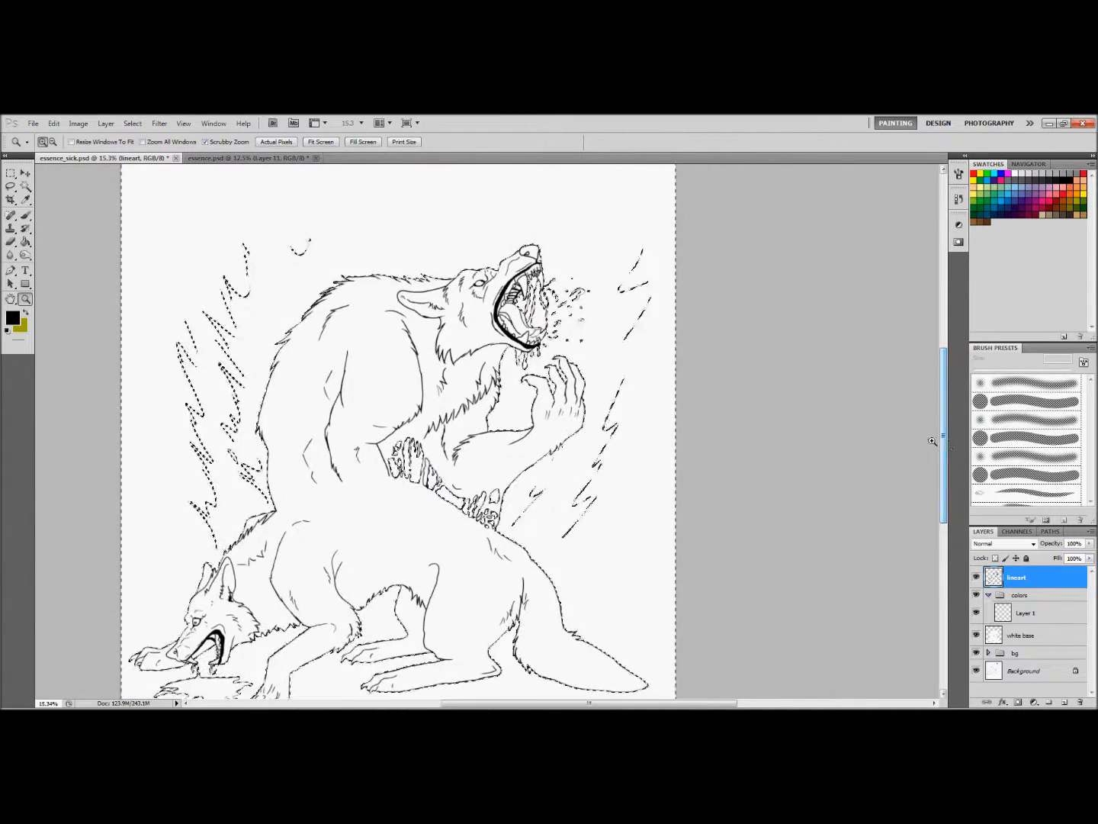
Invert the selection and fill the wolf figures with the olive color on Layer 1 using the Paint Bucket
{"action": "left_click", "coordinate": [141, 124]}
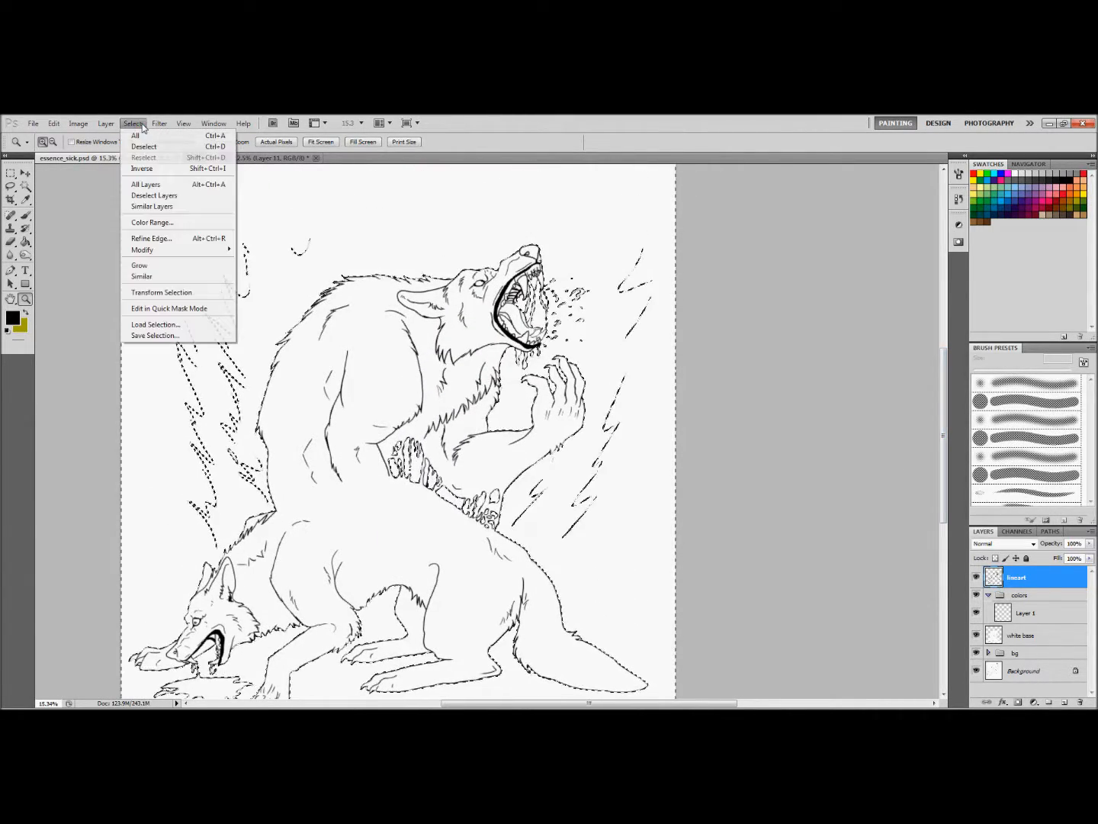
{"action": "left_click", "coordinate": [139, 169]}
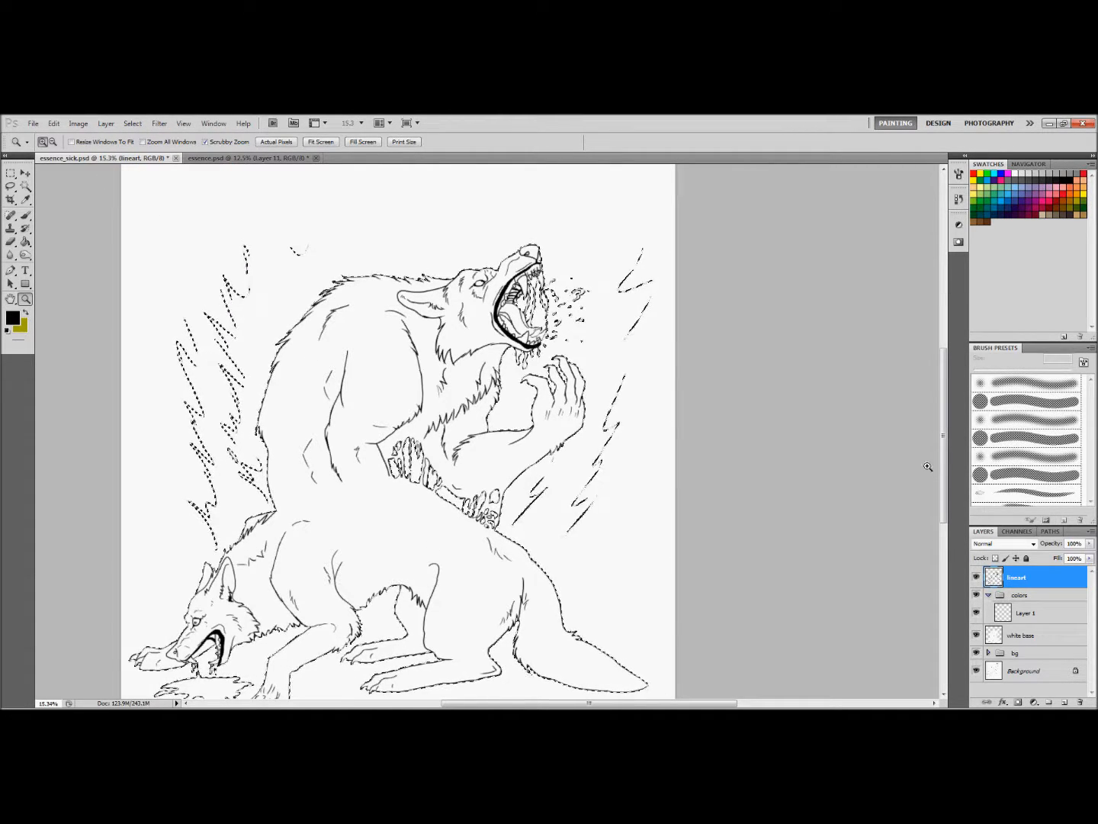
{"action": "scroll", "coordinate": [916, 496], "scroll_direction": "down", "scroll_amount": 3}
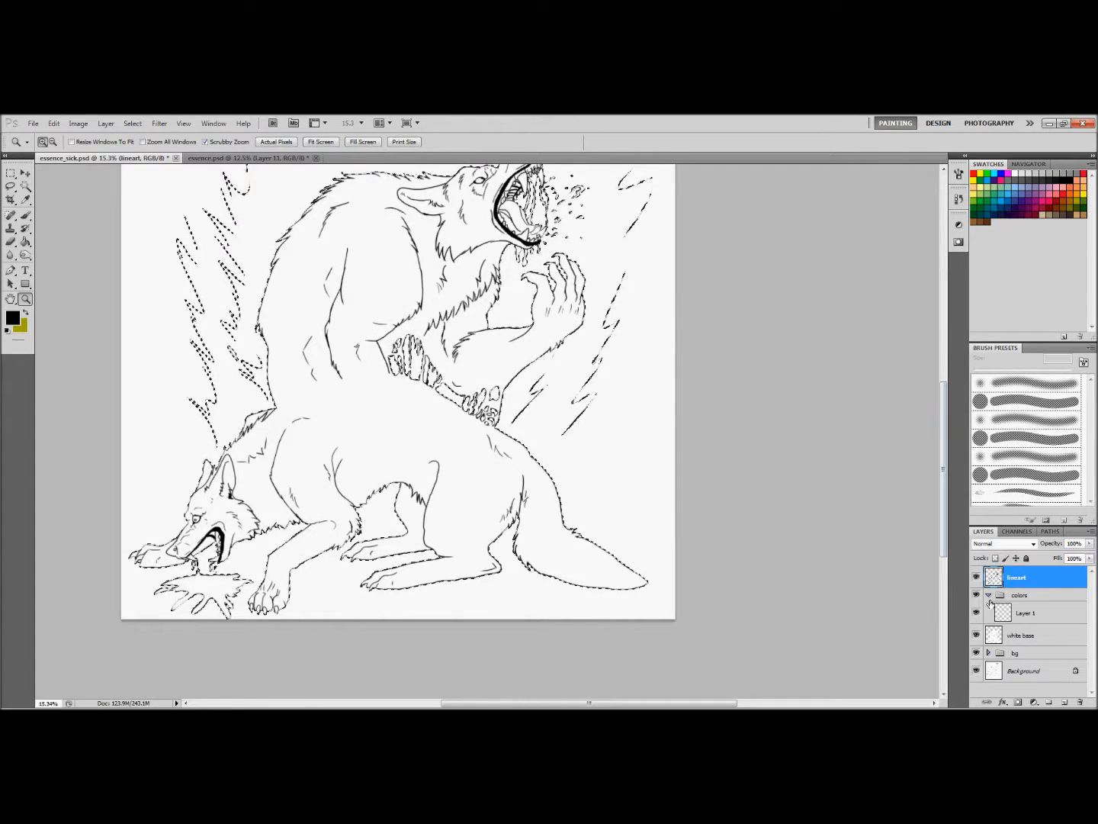
{"action": "left_click", "coordinate": [1036, 614]}
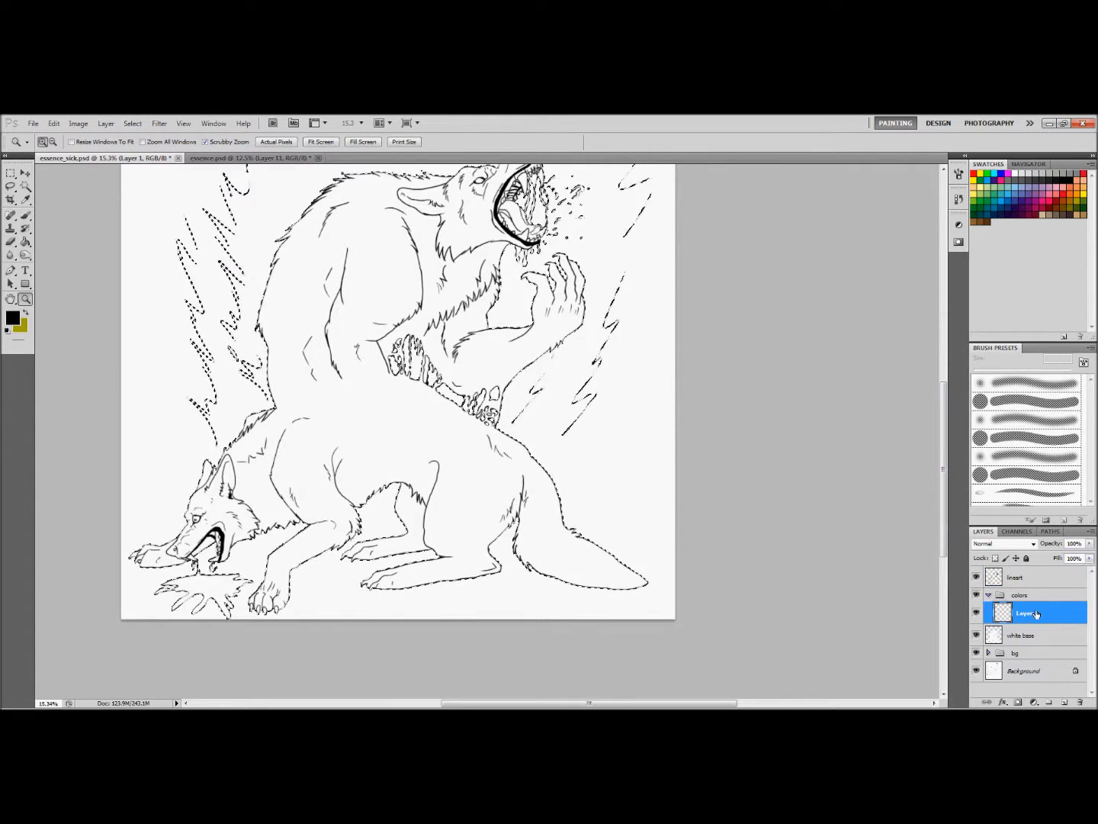
{"action": "left_click", "coordinate": [26, 315]}
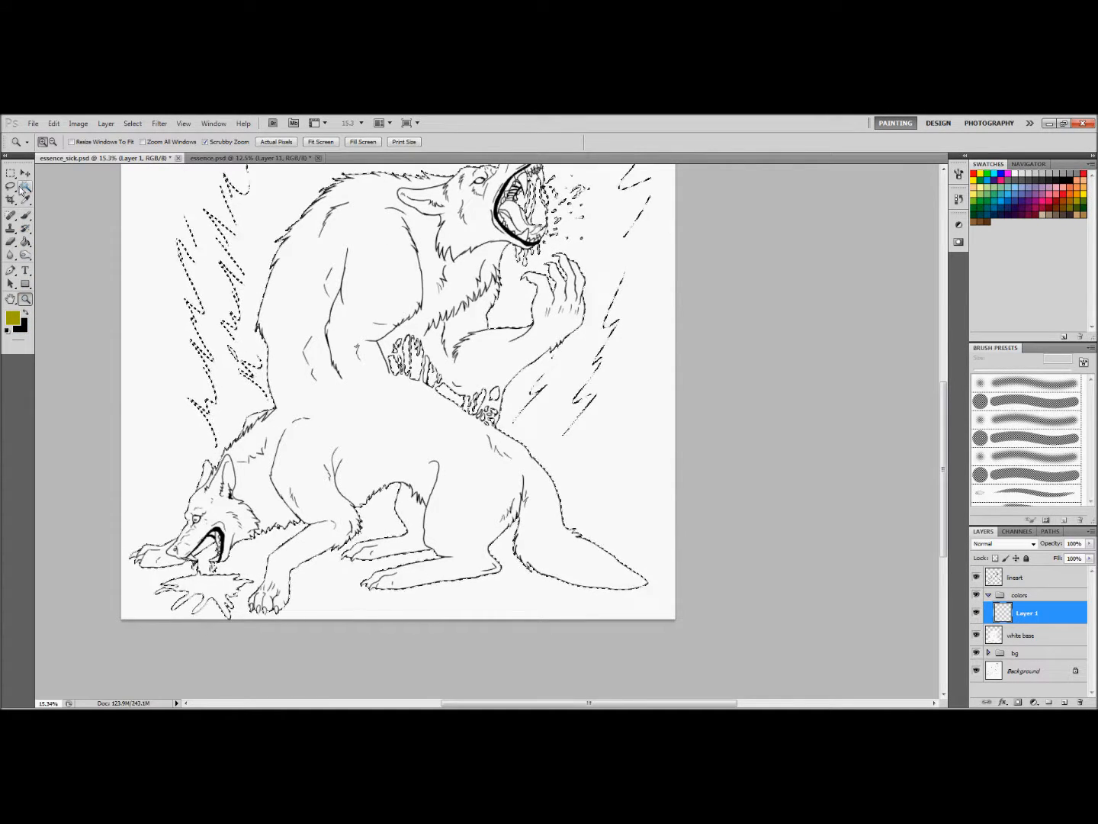
{"action": "left_click", "coordinate": [25, 243]}
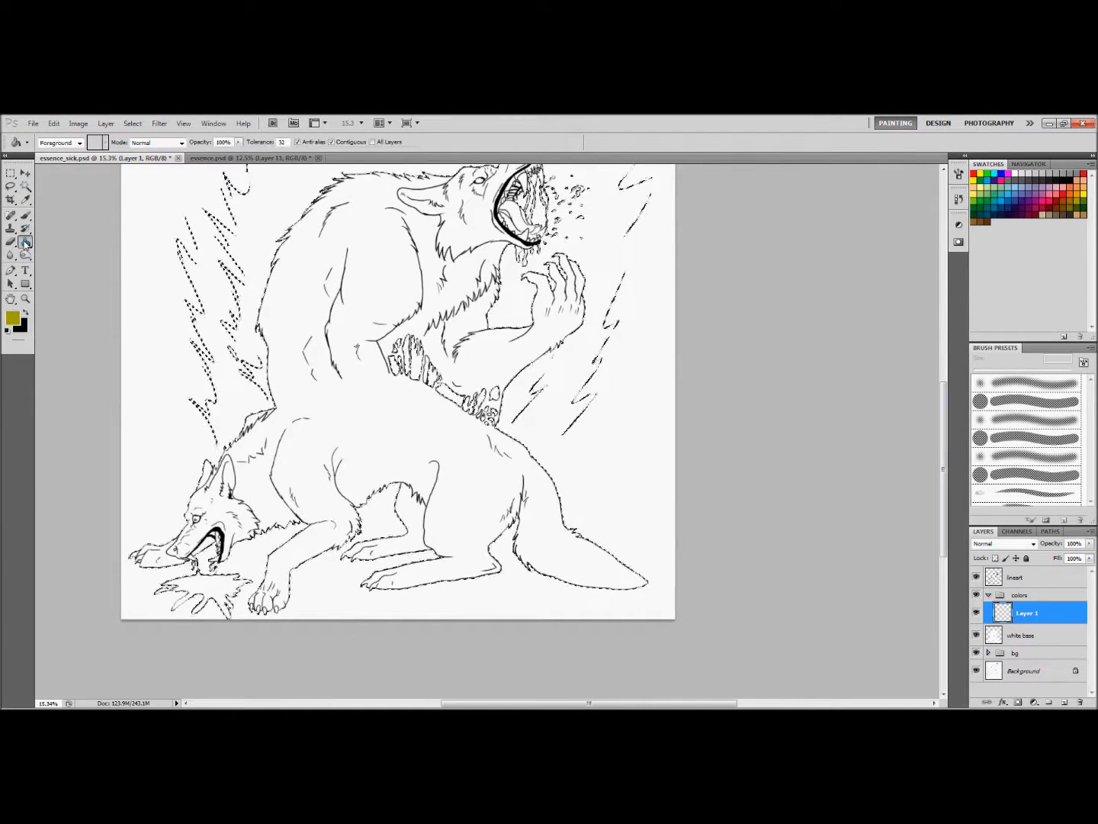
{"action": "left_click", "coordinate": [325, 425]}
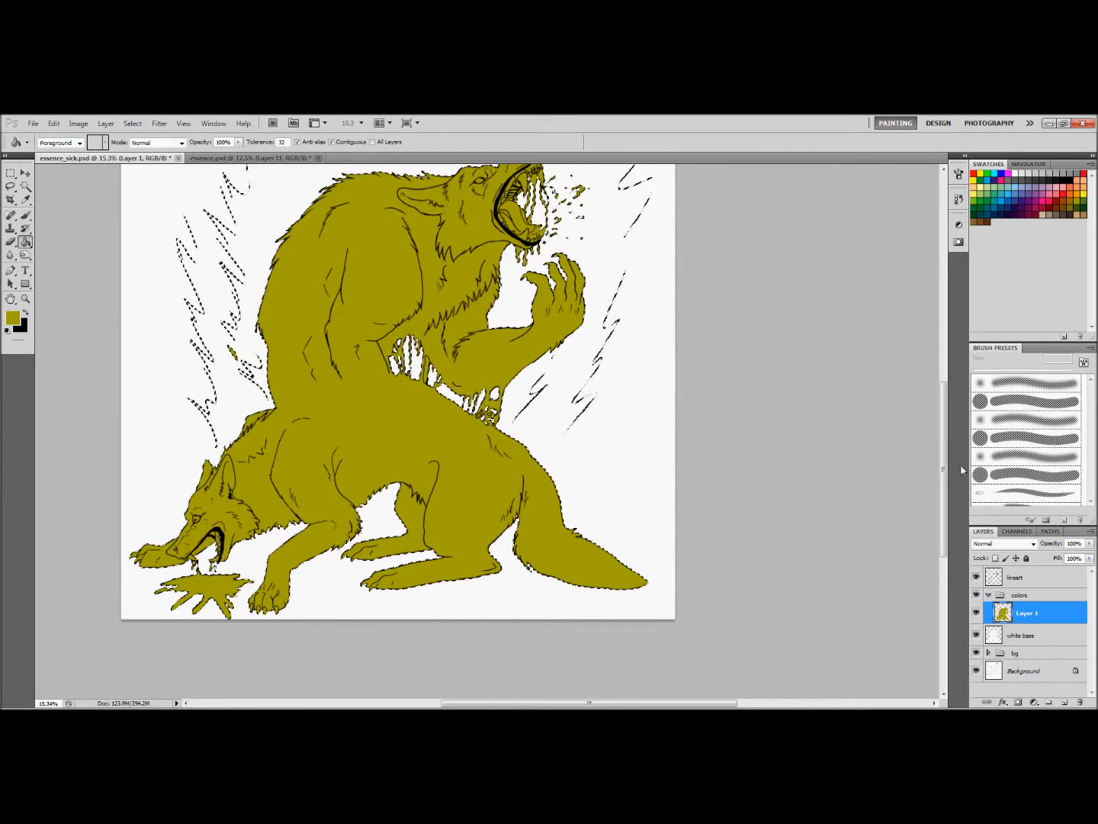
Return to the lineart layer with the Magic Wand and drop the current selection
{"action": "mouse_move", "coordinate": [946, 469]}
{"action": "left_mouse_down"}
{"action": "mouse_move", "coordinate": [943, 456]}
{"action": "mouse_move", "coordinate": [946, 466]}
{"action": "left_mouse_up"}
{"action": "key", "text": "z"}
{"action": "left_click_drag", "start_coordinate": [447, 461], "coordinate": [484, 427]}
{"action": "left_click", "coordinate": [1053, 581]}
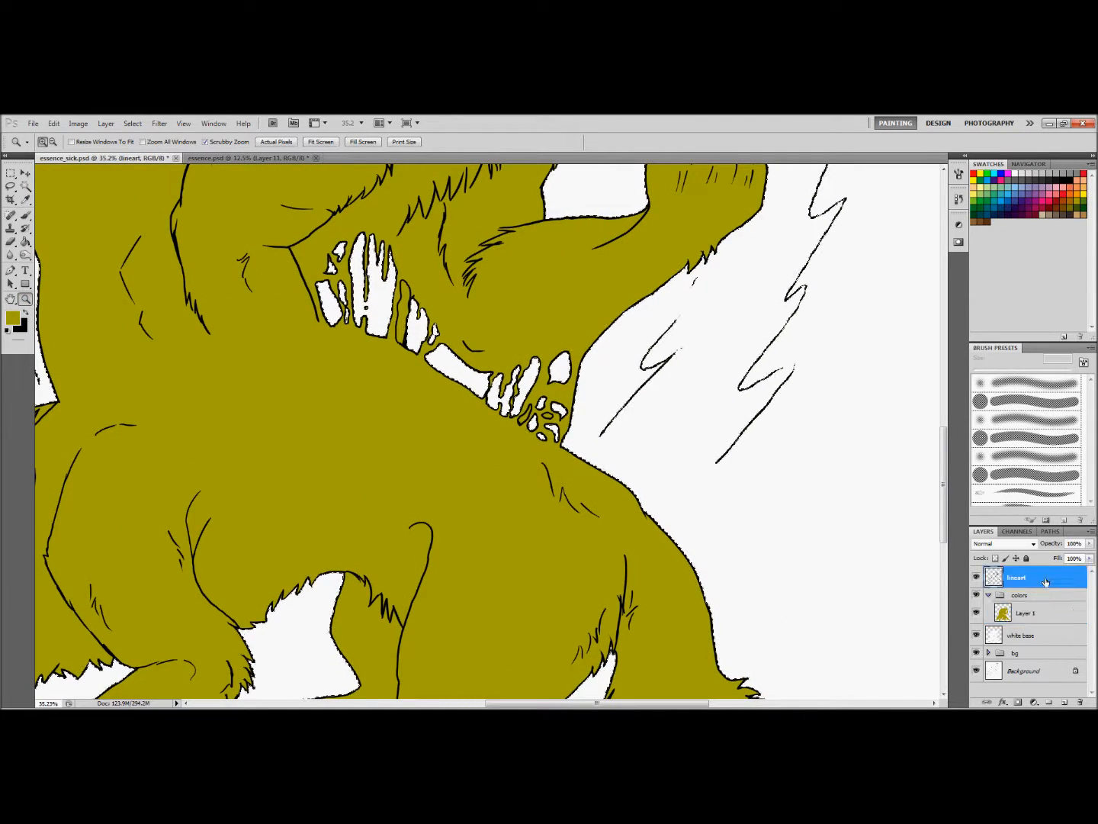
{"action": "left_click", "coordinate": [25, 185]}
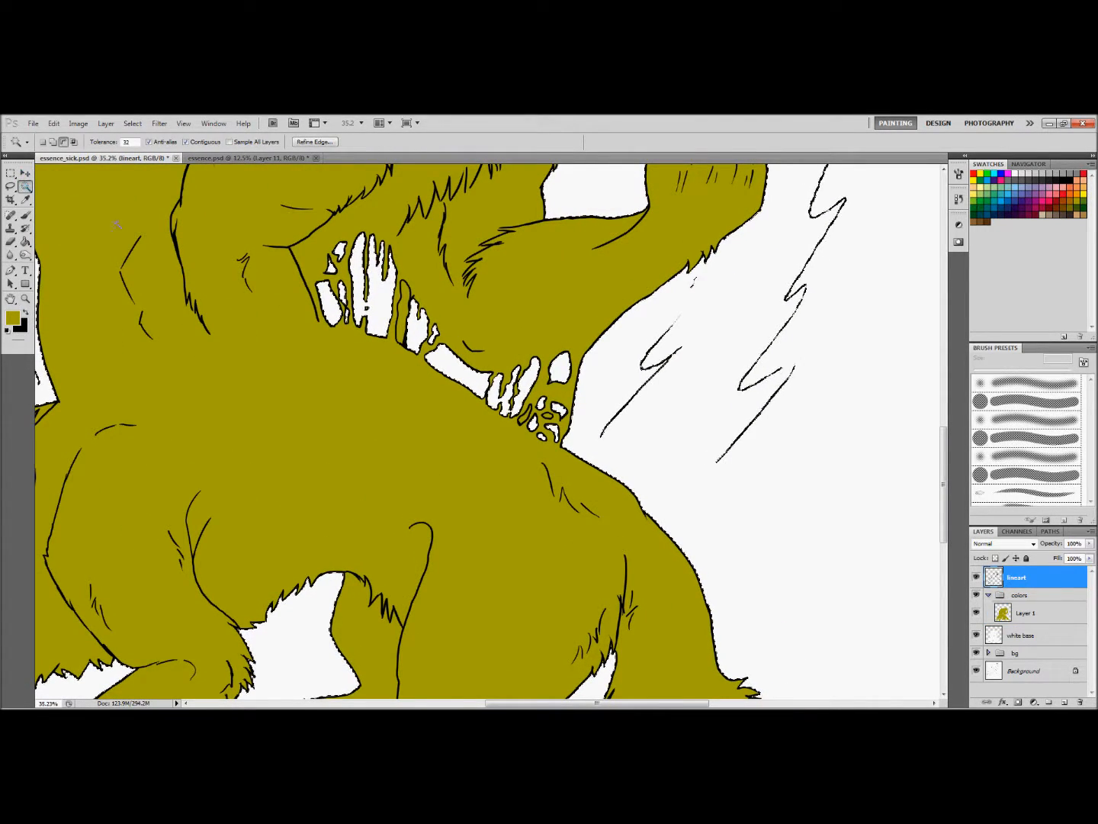
{"action": "left_click", "coordinate": [63, 141]}
{"action": "left_click", "coordinate": [24, 299]}
{"action": "left_click_drag", "start_coordinate": [405, 440], "coordinate": [343, 443]}
{"action": "left_click", "coordinate": [25, 188]}
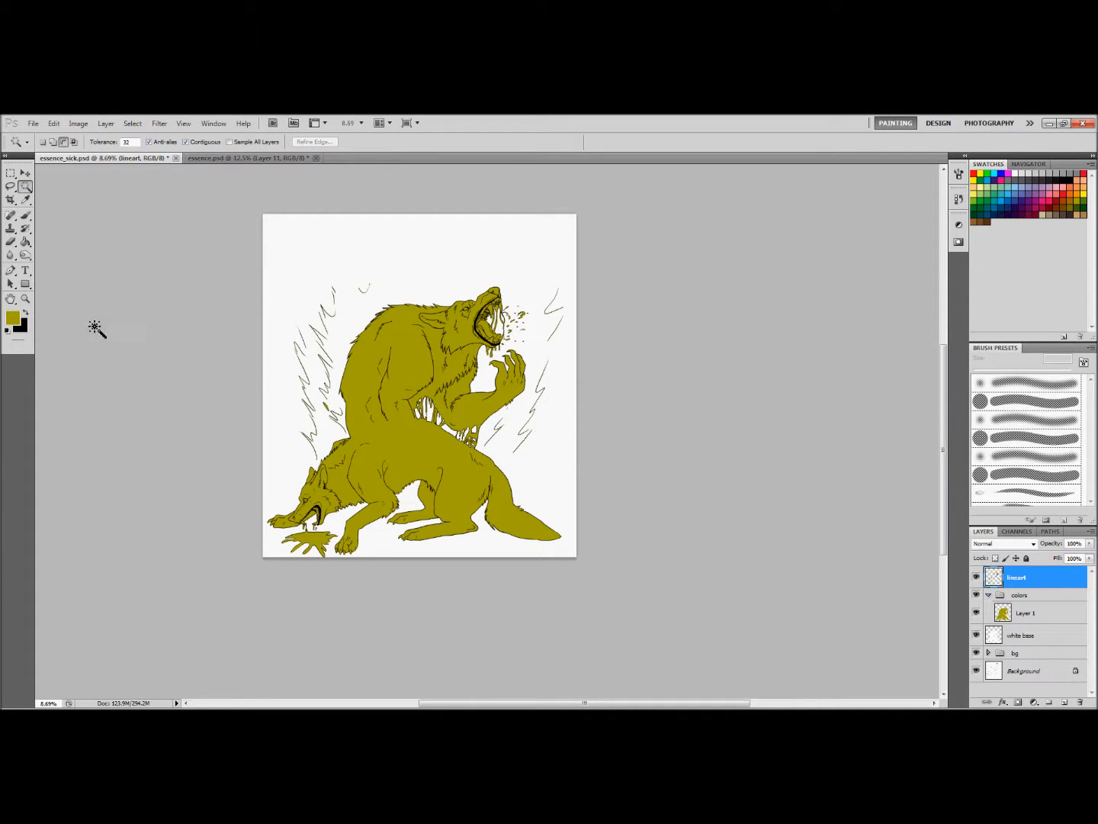
Select the missed gap between the waist's flesh strands from the lineart and clear the olive fill inside it on Layer 1
{"action": "left_click", "coordinate": [24, 300]}
{"action": "left_click_drag", "start_coordinate": [481, 436], "coordinate": [525, 465]}
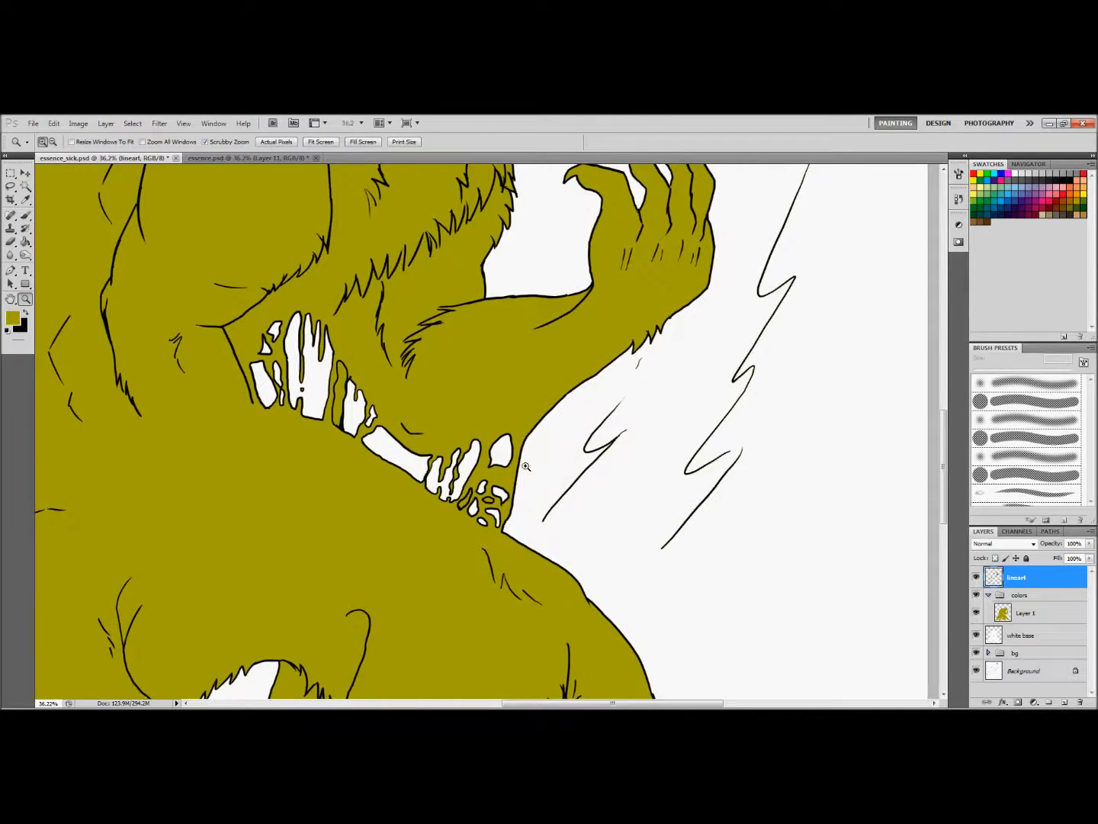
{"action": "key", "text": "w"}
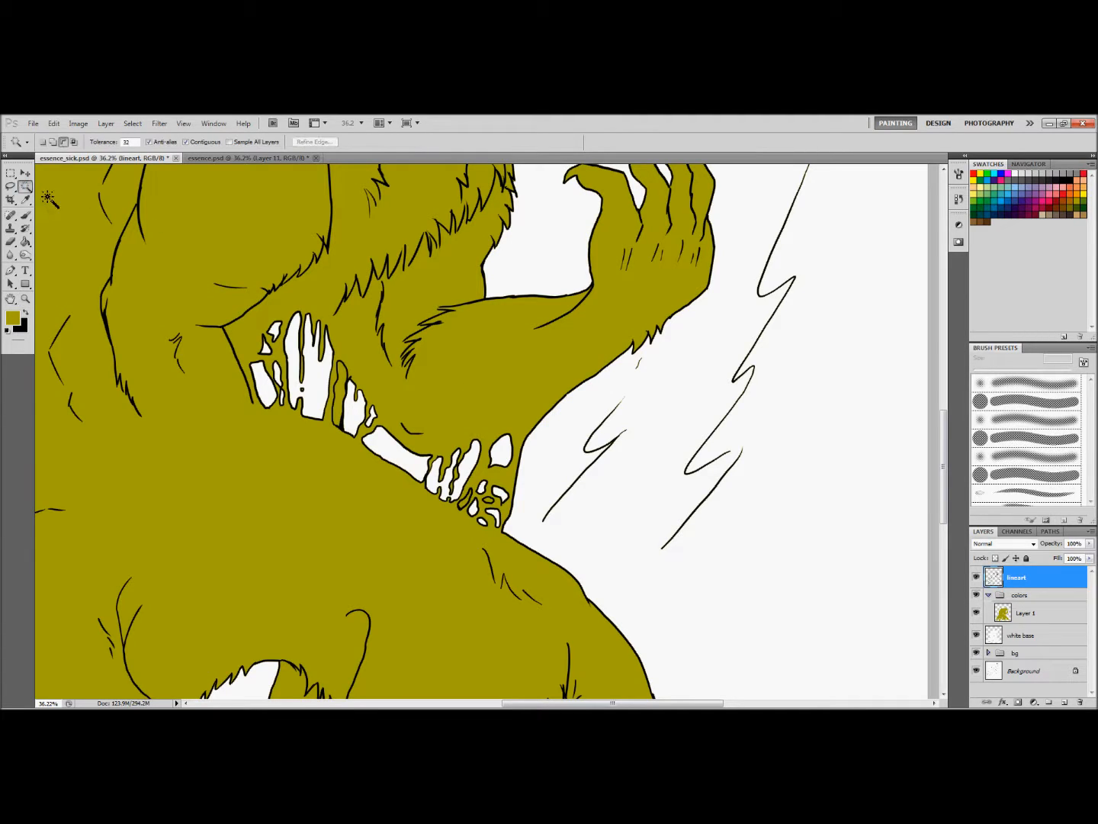
{"action": "left_click", "coordinate": [343, 385]}
{"action": "left_click", "coordinate": [1039, 615]}
{"action": "left_click", "coordinate": [53, 123]}
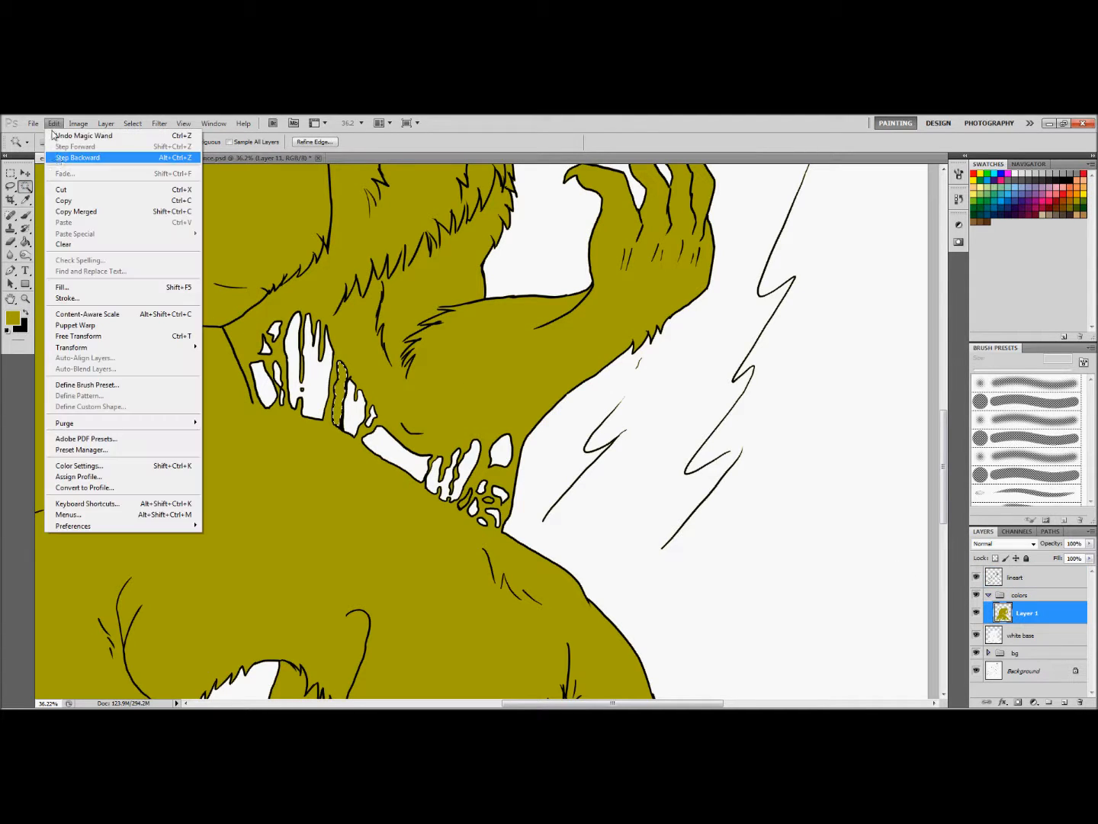
{"action": "left_click", "coordinate": [81, 252]}
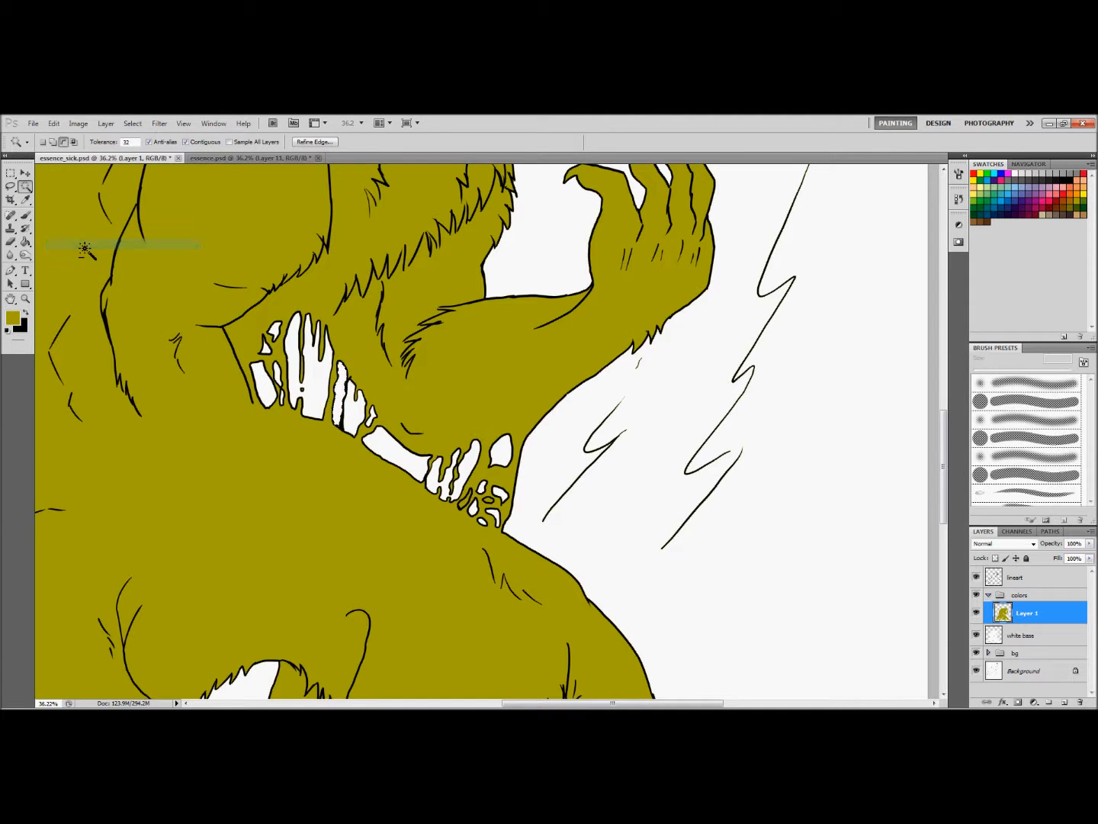
Select the blank background around the wolf figures again on the lineart layer with the Magic Wand
{"action": "left_click", "coordinate": [25, 298]}
{"action": "left_click_drag", "start_coordinate": [453, 456], "coordinate": [320, 450]}
{"action": "left_click", "coordinate": [319, 449]}
{"action": "left_click", "coordinate": [25, 187]}
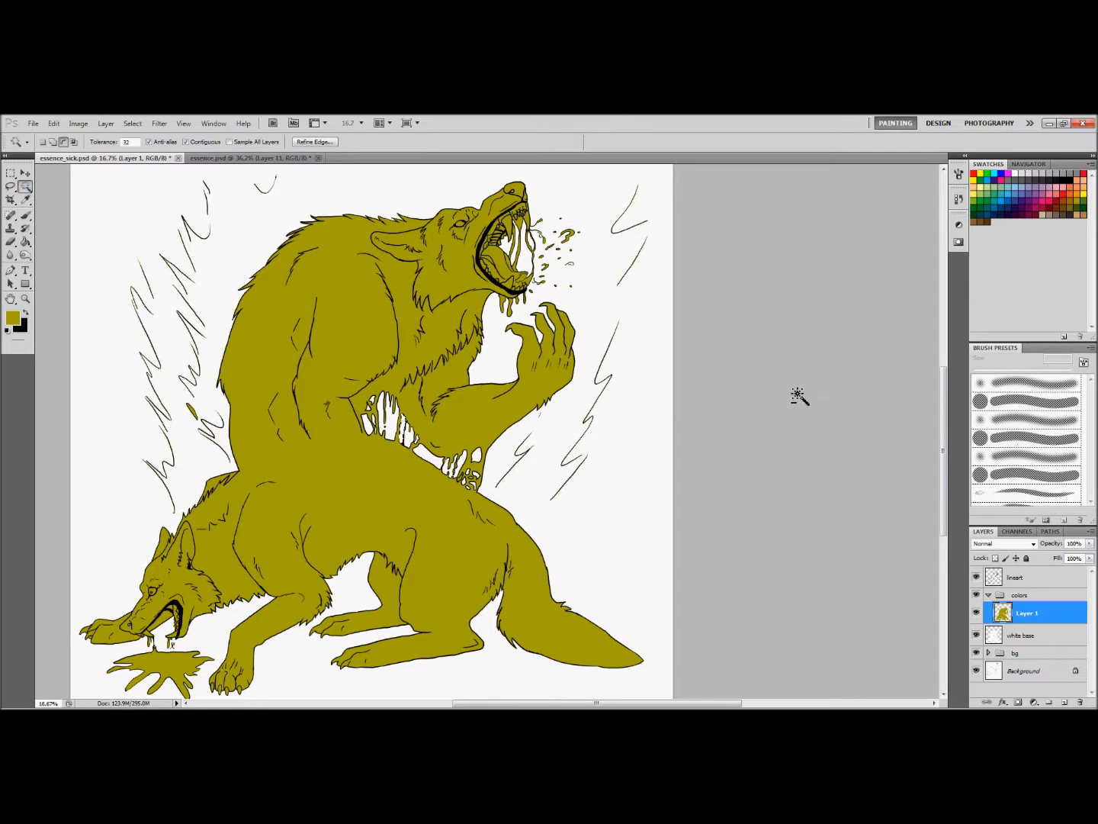
{"action": "left_click", "coordinate": [1057, 581]}
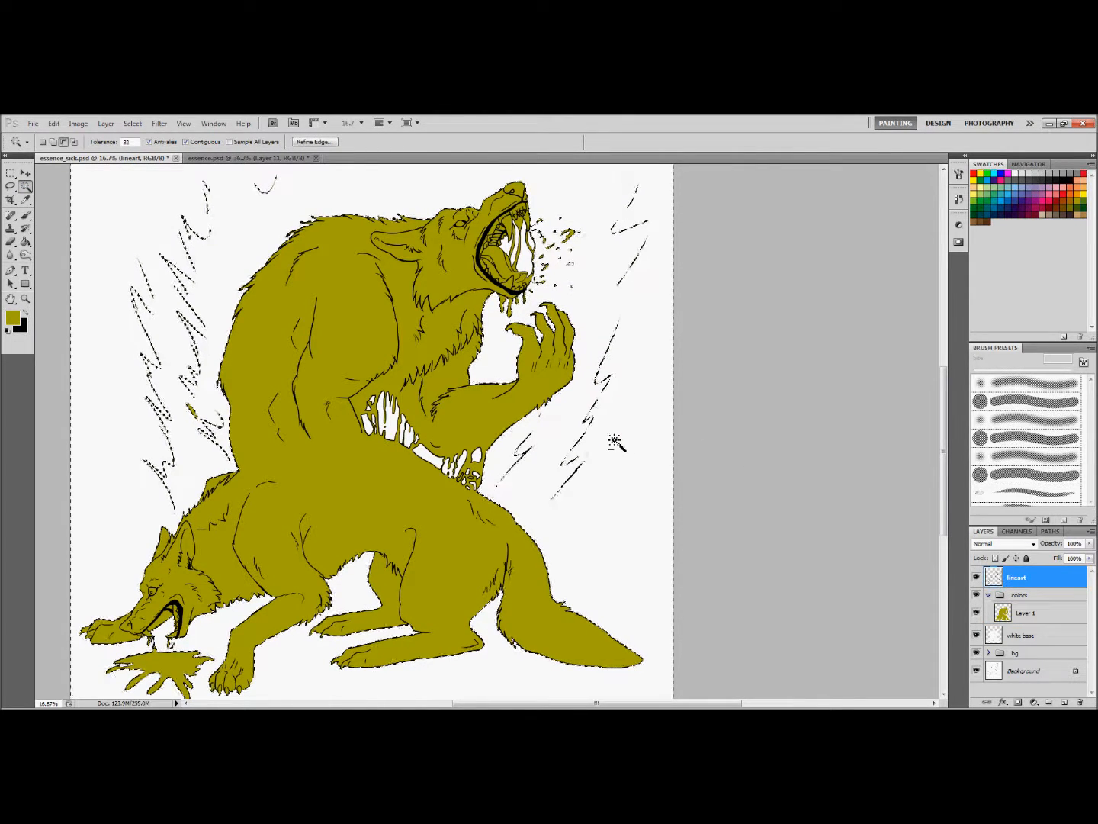
Add the open areas between the saliva strands in the upper wolf's mouth to the background selection
{"action": "key", "text": "z"}
{"action": "left_click_drag", "start_coordinate": [489, 294], "coordinate": [522, 306]}
{"action": "scroll", "coordinate": [522, 305], "scroll_direction": "up", "scroll_amount": 3}
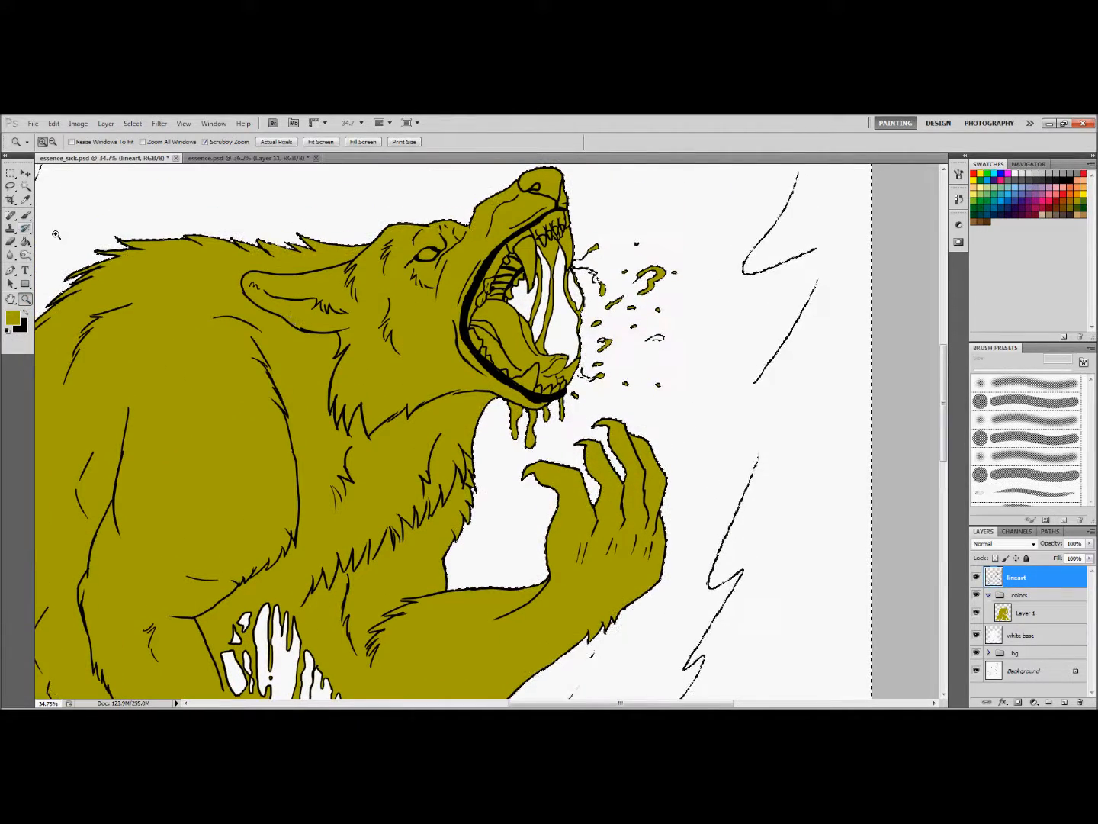
{"action": "key", "text": "w"}
{"action": "left_click", "coordinate": [52, 142]}
{"action": "left_click", "coordinate": [563, 327]}
{"action": "left_click", "coordinate": [578, 296]}
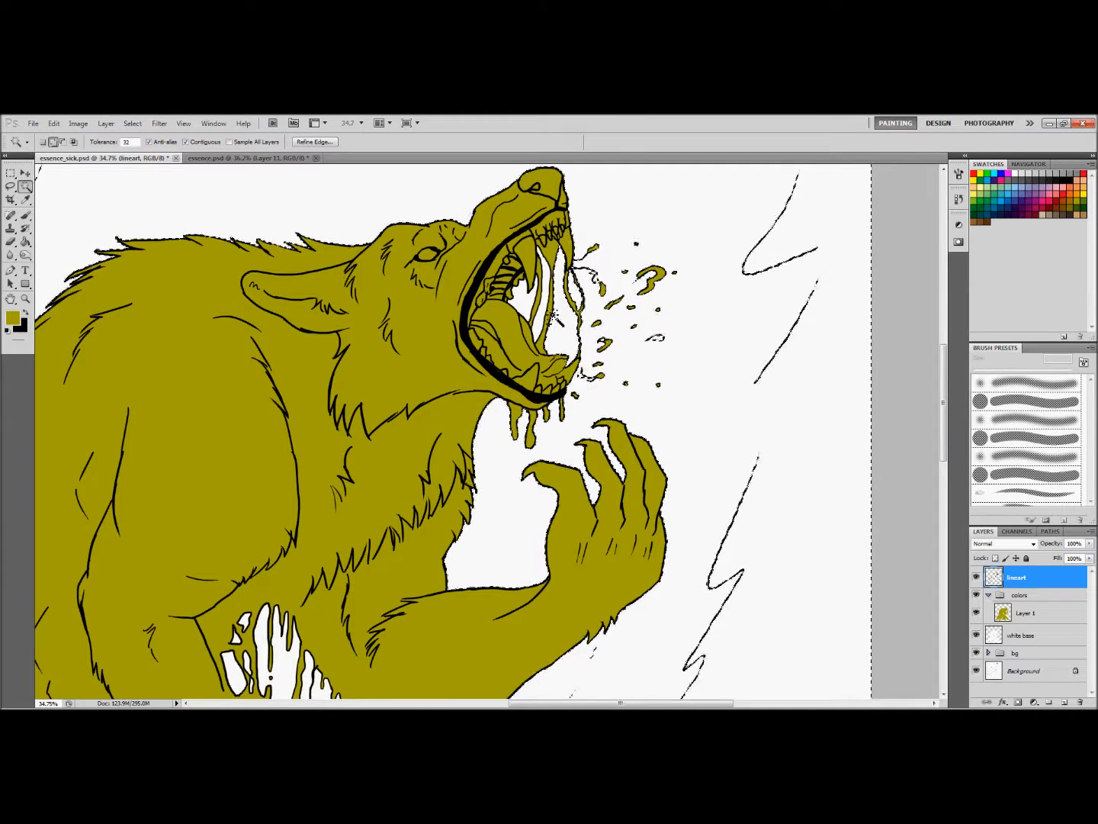
{"action": "left_click", "coordinate": [528, 311]}
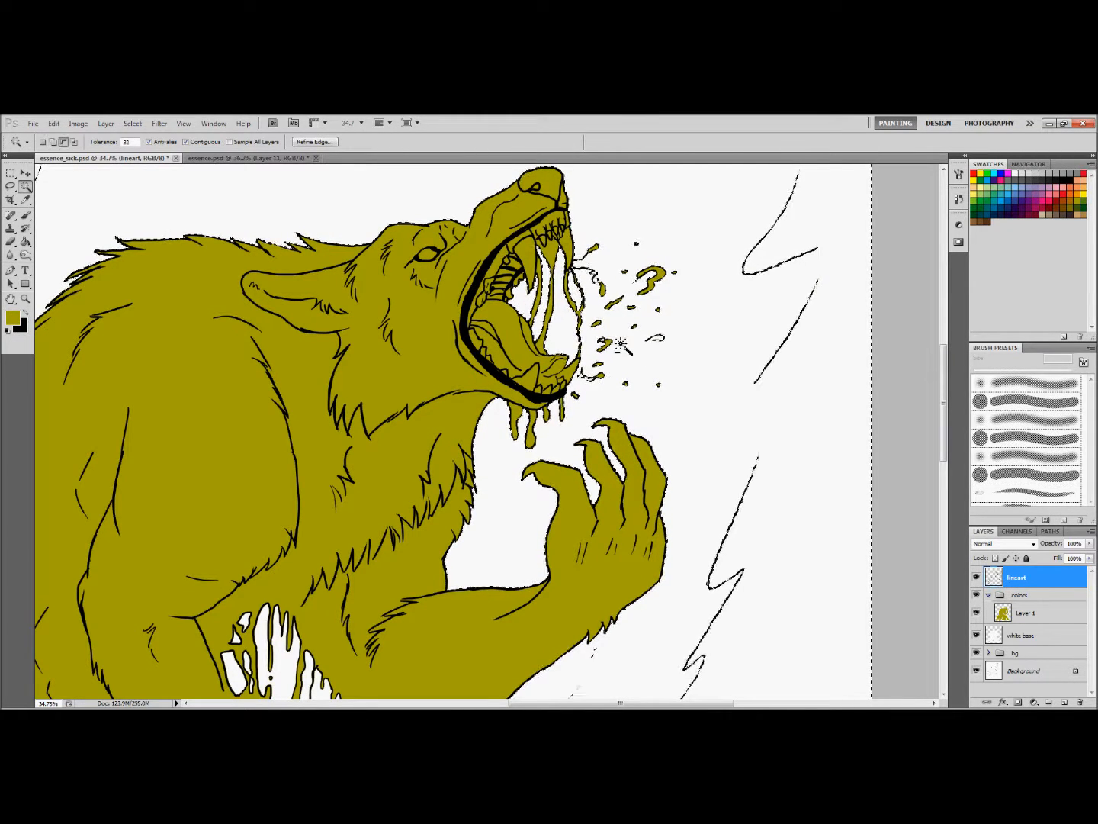
Extend the background selection with the openings between the flesh strands at the waist
{"action": "left_click_drag", "start_coordinate": [944, 360], "coordinate": [945, 415]}
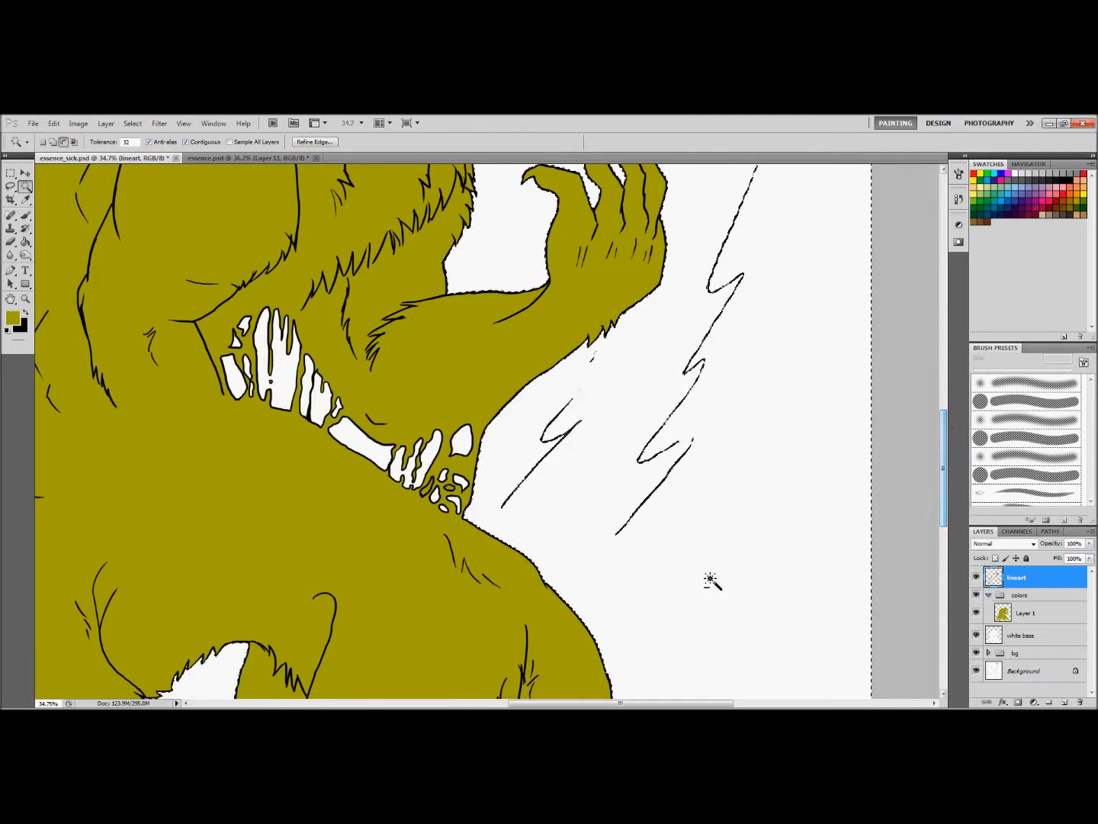
{"action": "left_click_drag", "start_coordinate": [659, 702], "coordinate": [632, 703]}
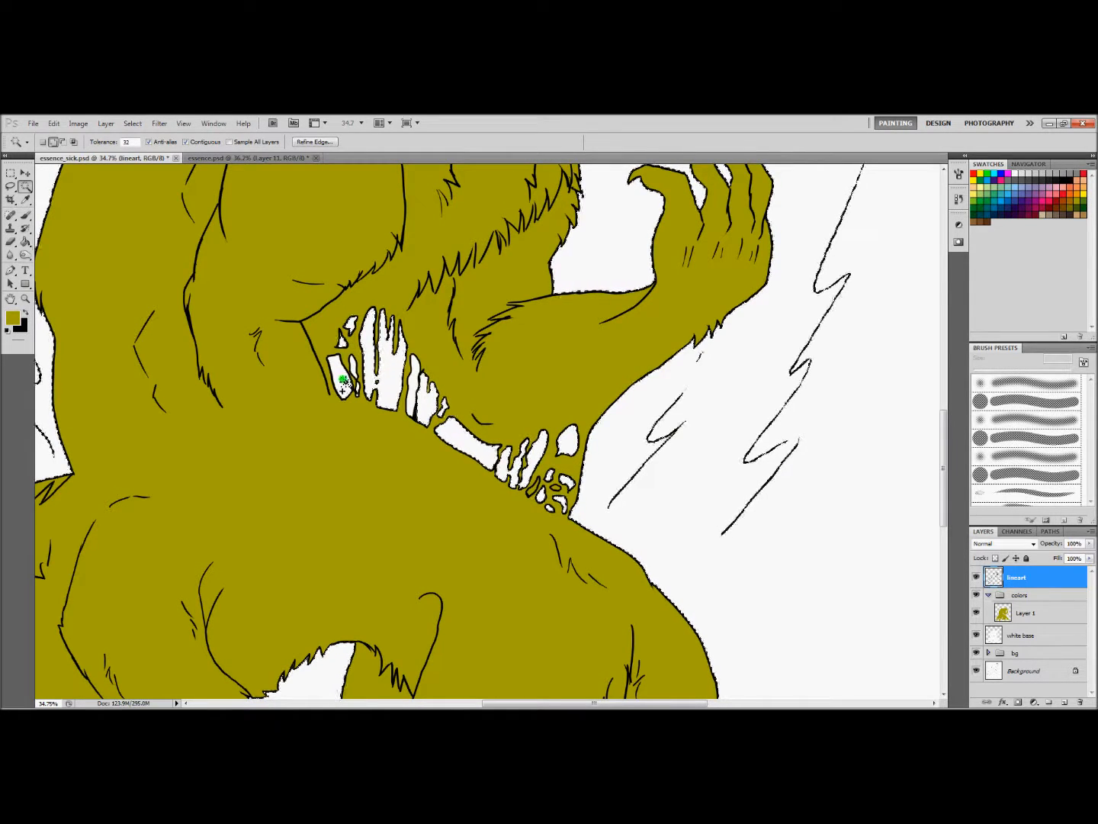
{"action": "key", "text": "alt"}
Invert the background selection to cover the wolf figures instead
{"action": "left_click", "coordinate": [25, 298]}
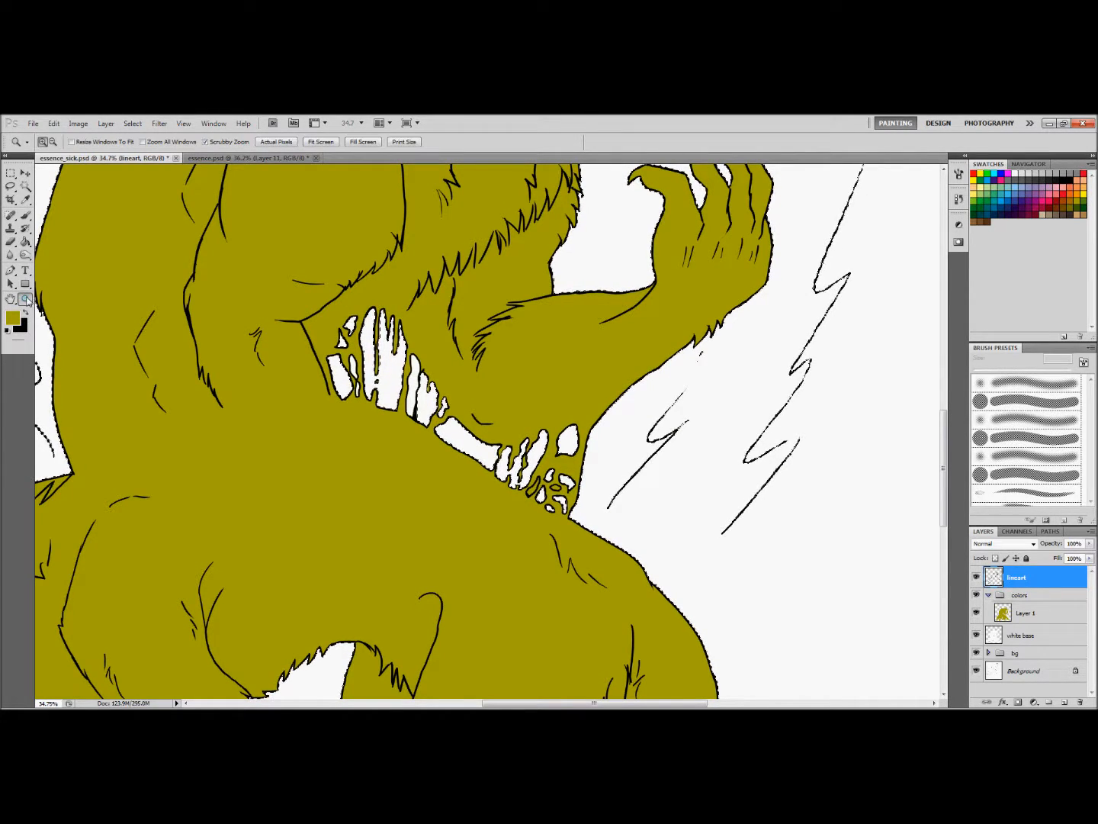
{"action": "left_click", "coordinate": [320, 141]}
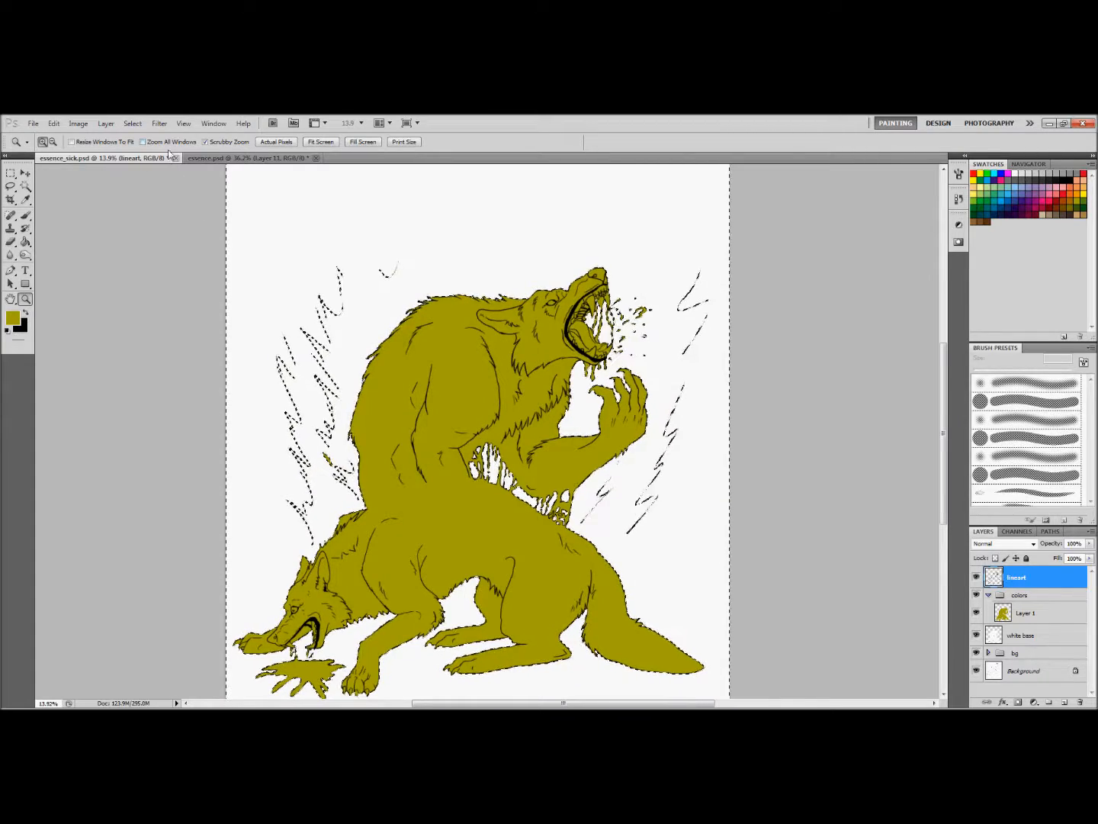
{"action": "left_click", "coordinate": [132, 122]}
{"action": "left_click", "coordinate": [133, 168]}
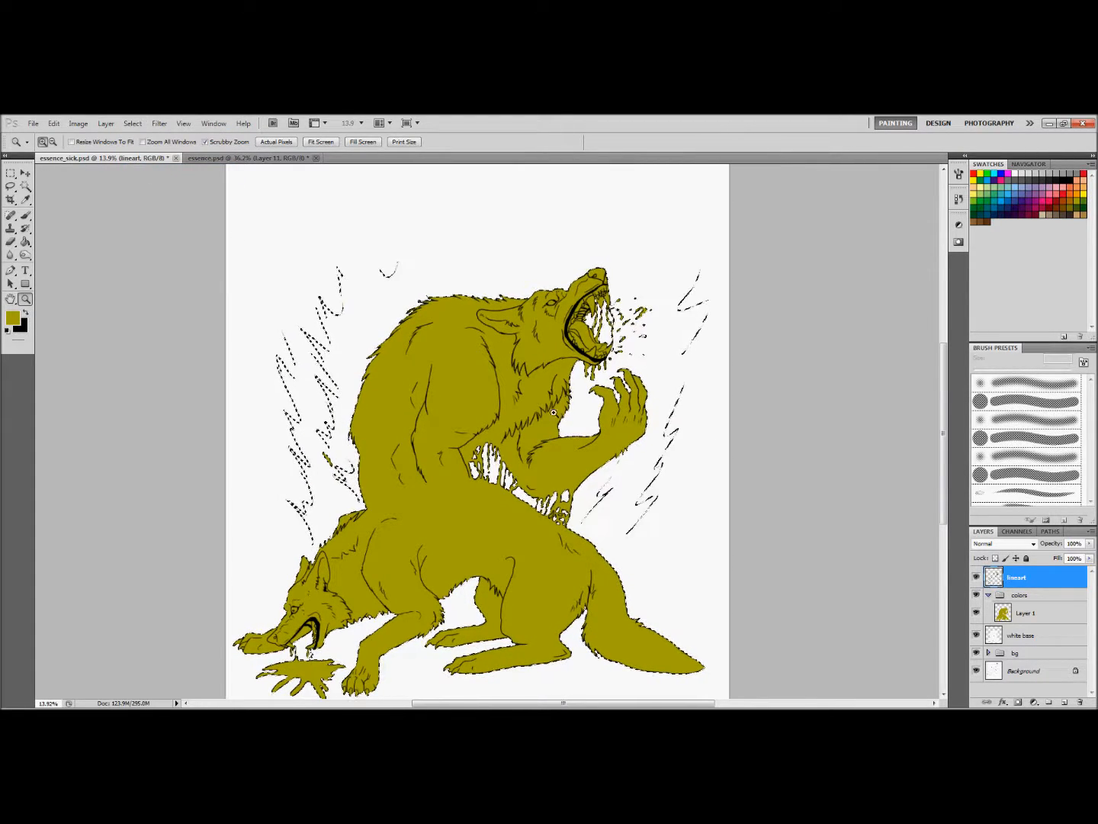
Add a new layer above Layer 1 in the colors group and set its blending mode to Multiply
{"action": "left_click", "coordinate": [1057, 614]}
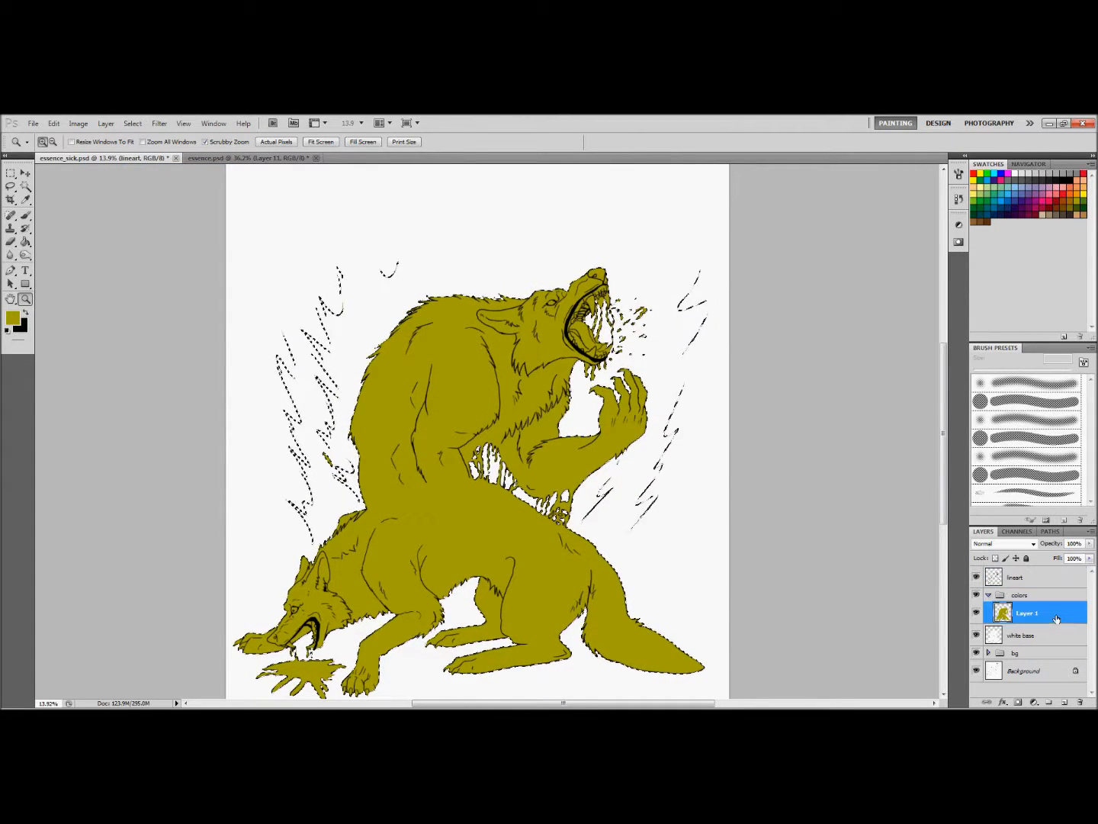
{"action": "left_click", "coordinate": [1064, 702]}
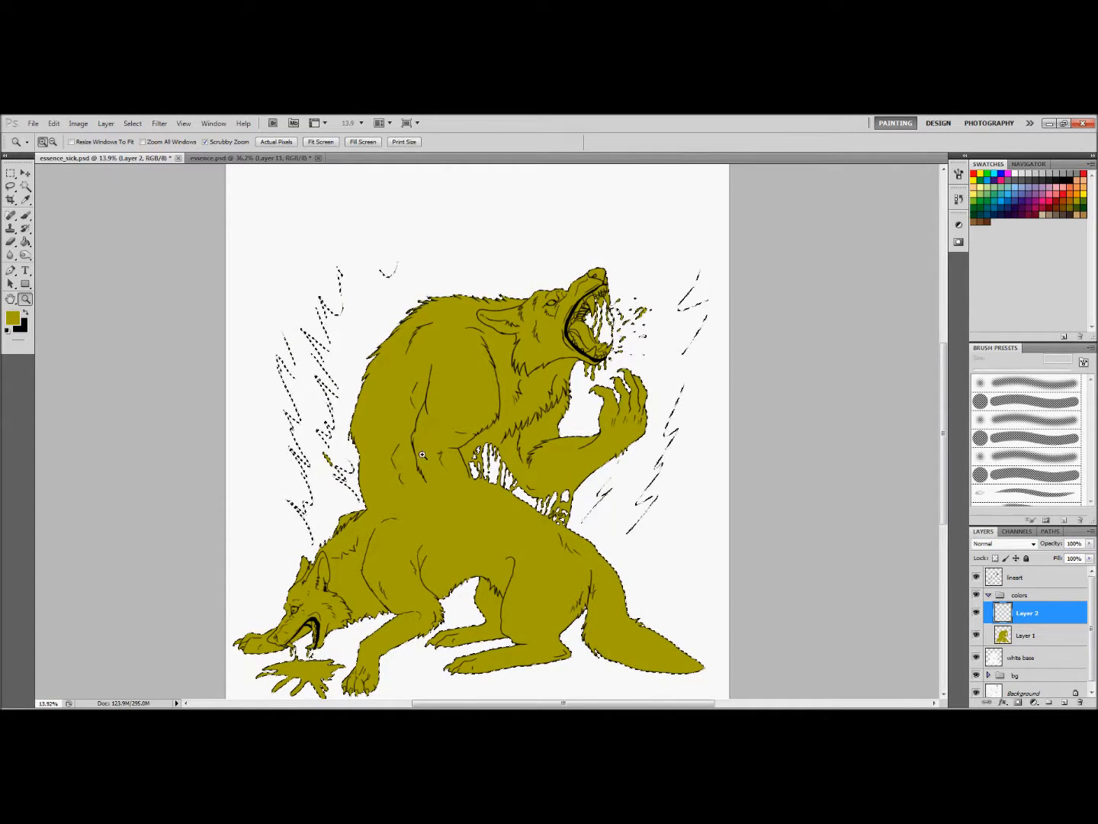
{"action": "left_click", "coordinate": [986, 542]}
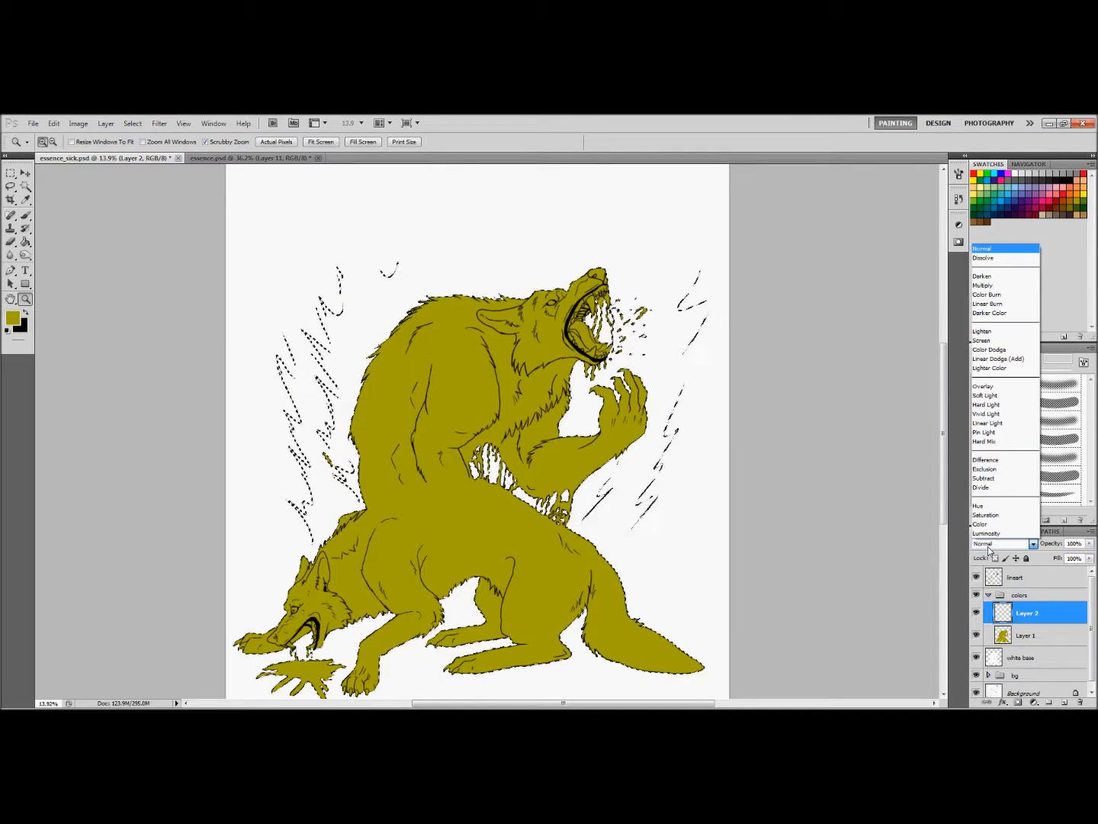
{"action": "left_click", "coordinate": [990, 285]}
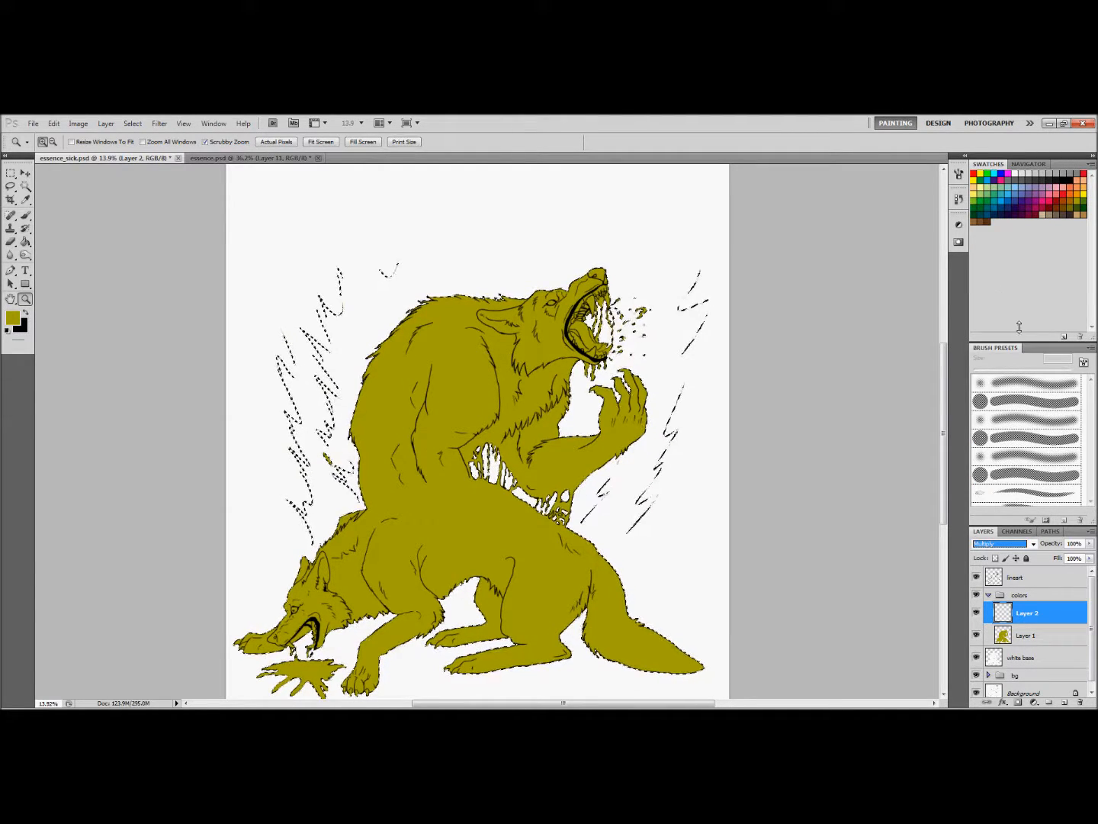
{"action": "left_click_drag", "start_coordinate": [693, 703], "coordinate": [724, 703]}
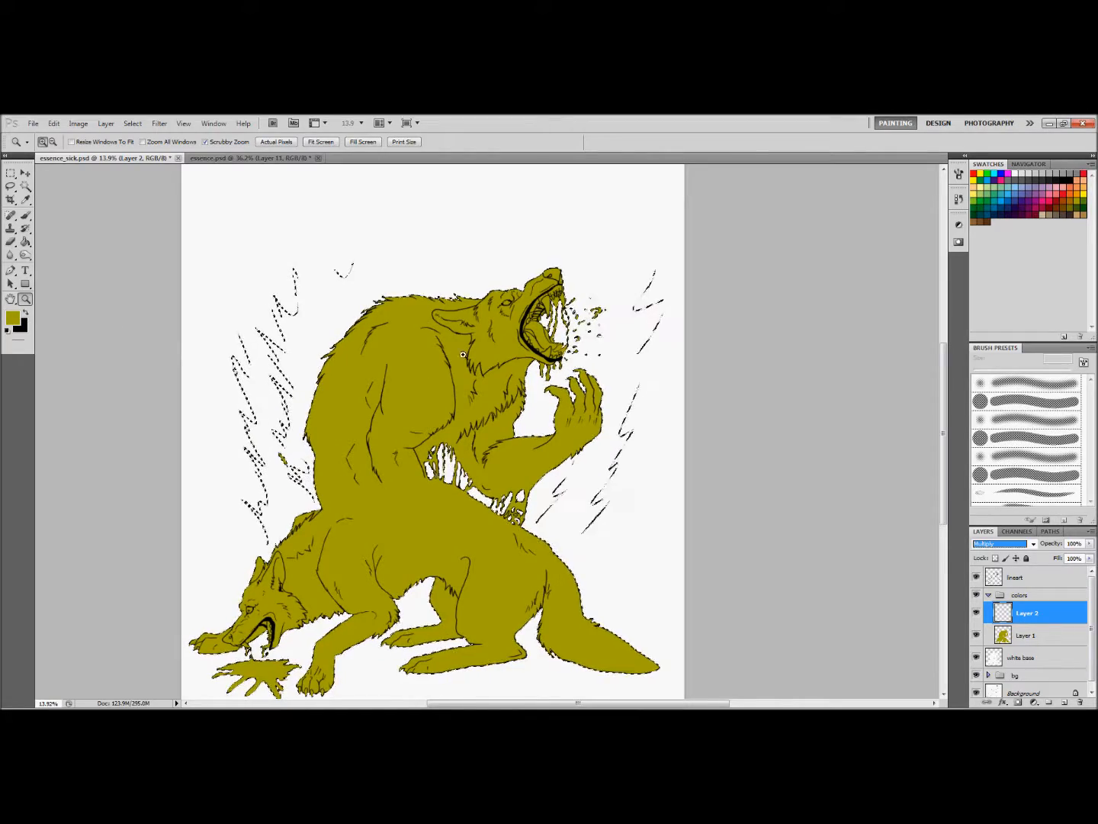
{"action": "left_click_drag", "start_coordinate": [329, 562], "coordinate": [336, 566]}
{"action": "scroll", "coordinate": [342, 568], "scroll_direction": "down", "scroll_amount": 5}
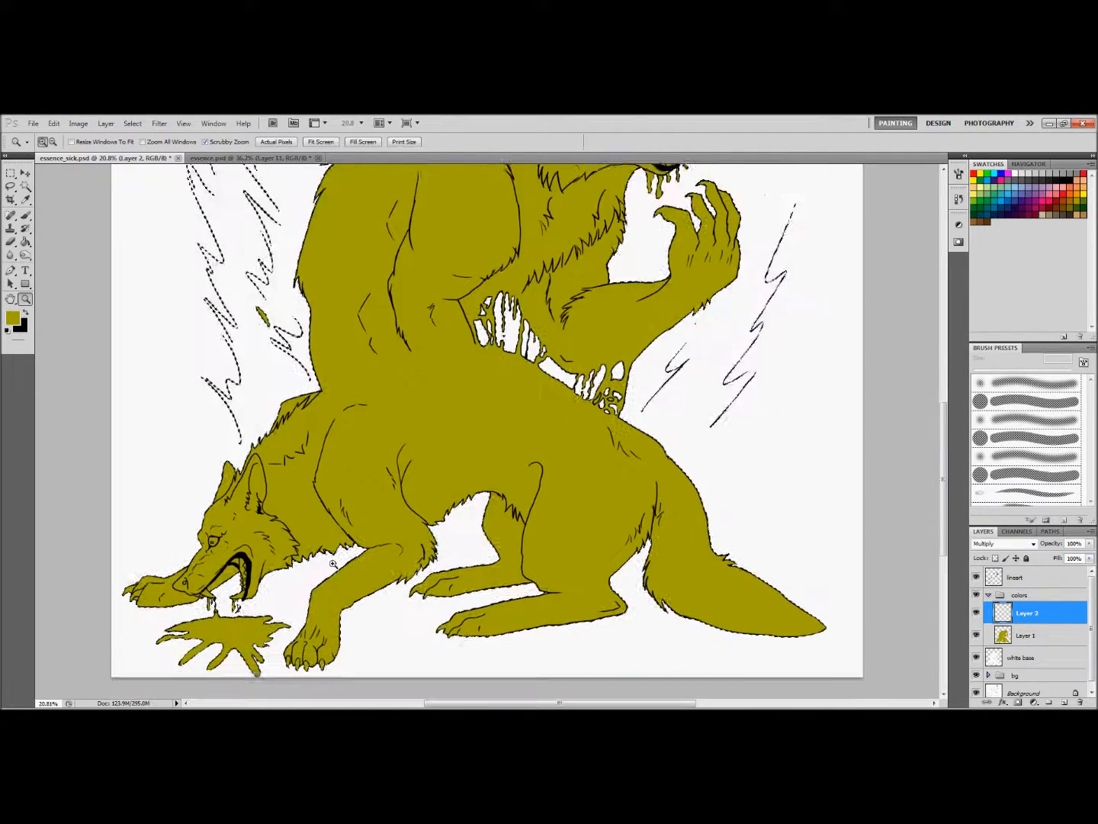
{"action": "left_click_drag", "start_coordinate": [214, 464], "coordinate": [237, 466]}
{"action": "left_click_drag", "start_coordinate": [643, 519], "coordinate": [613, 520]}
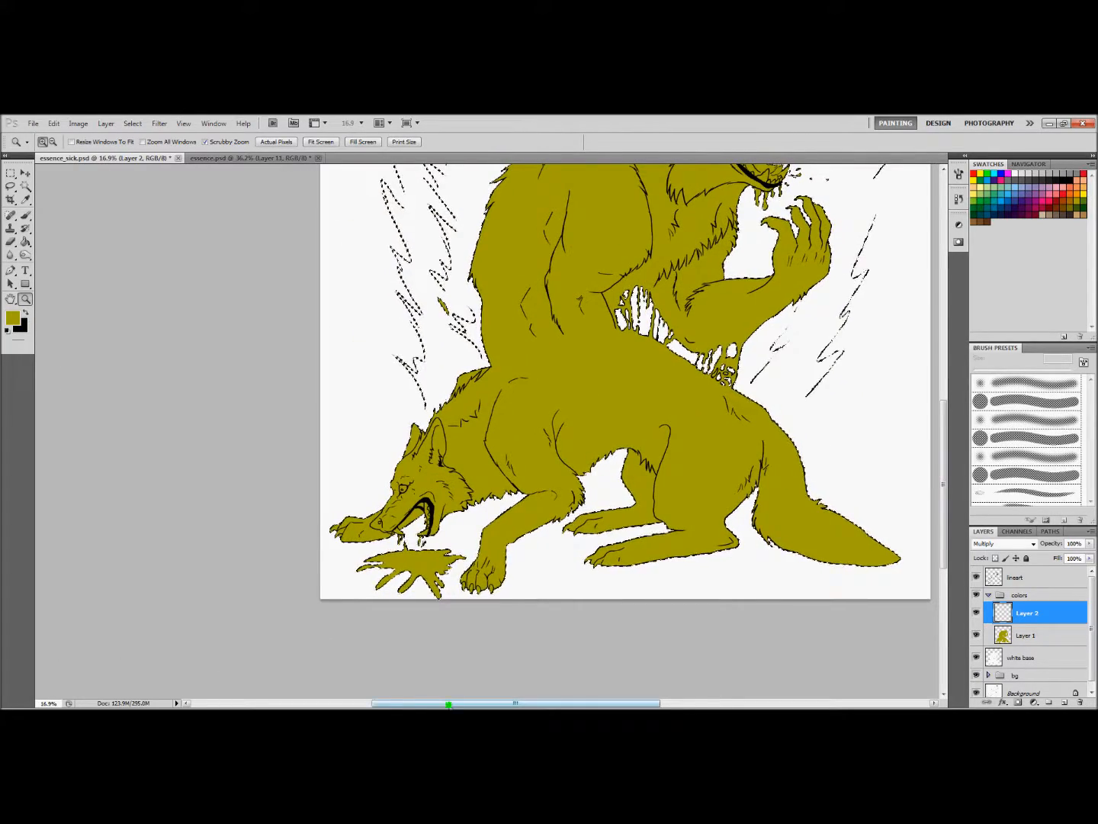
{"action": "left_click_drag", "start_coordinate": [449, 704], "coordinate": [475, 704]}
{"action": "left_click_drag", "start_coordinate": [704, 530], "coordinate": [683, 532]}
{"action": "left_click", "coordinate": [721, 573]}
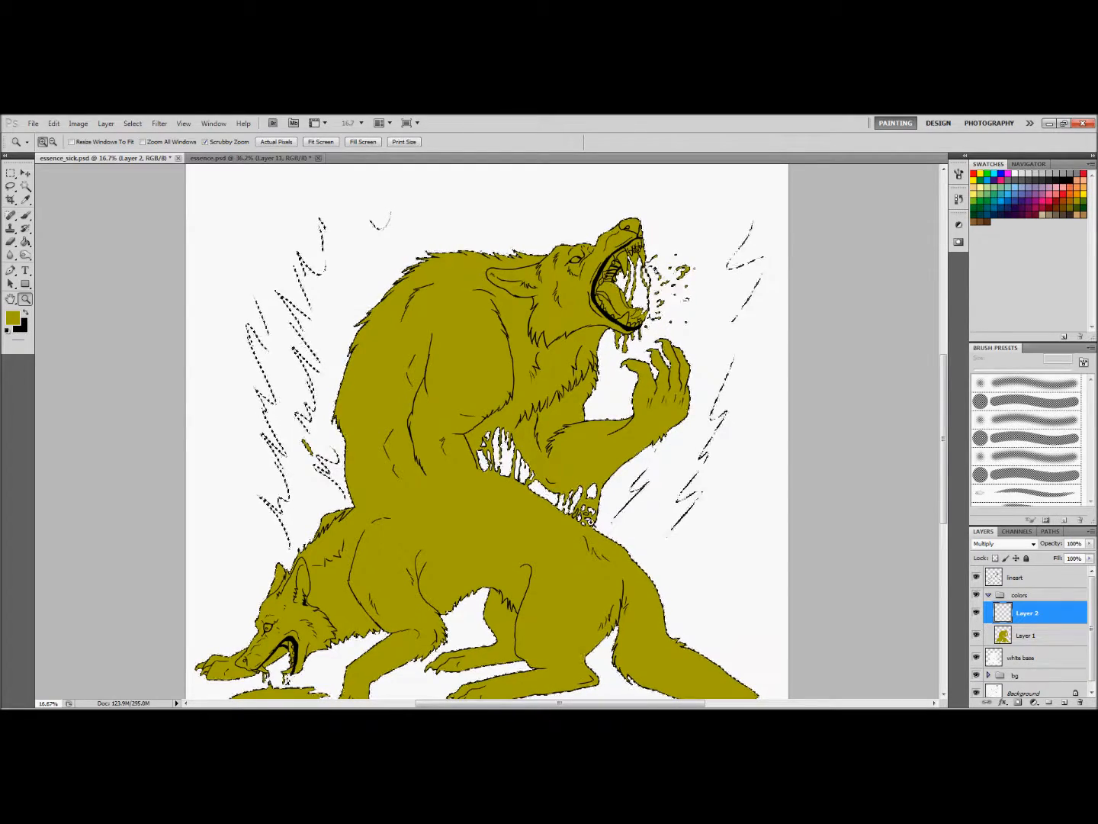
{"action": "mouse_move", "coordinate": [943, 481]}
{"action": "left_mouse_down"}
{"action": "mouse_move", "coordinate": [943, 525]}
{"action": "mouse_move", "coordinate": [943, 508]}
{"action": "left_mouse_up"}
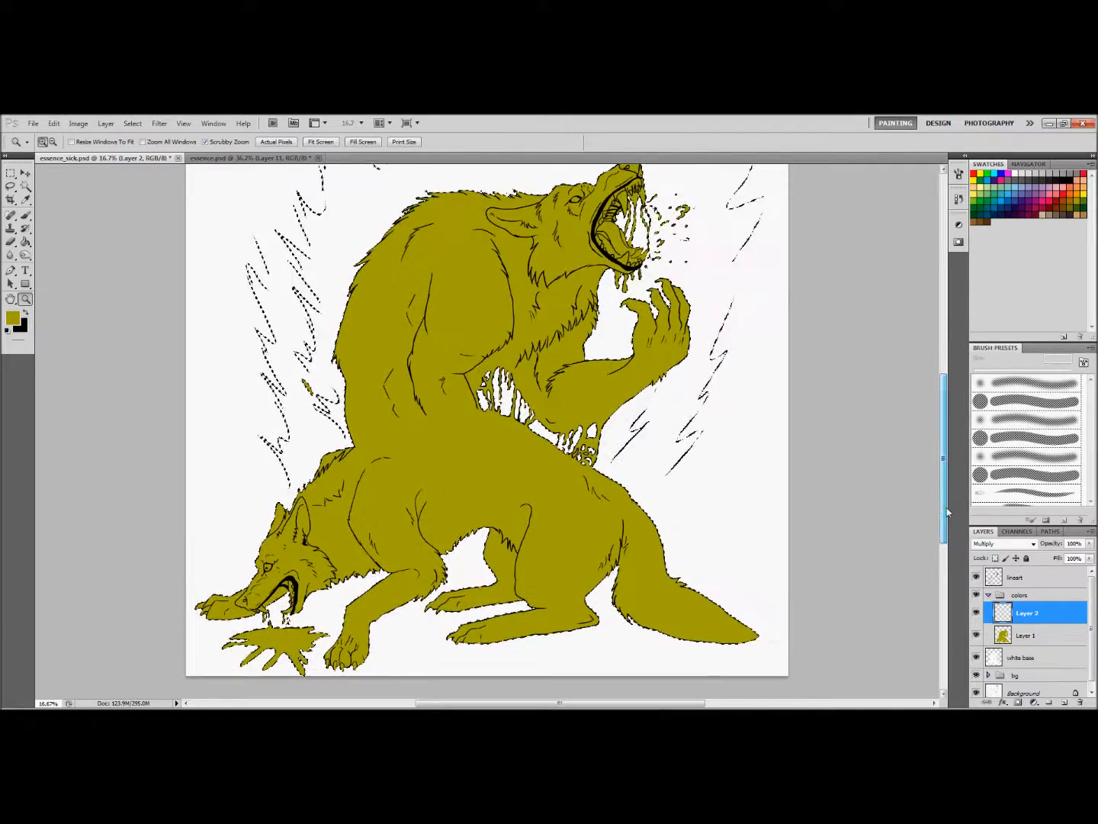
Shade the lower wolf's muzzle, neck, belly, legs and tail underside on Layer 2 using a hard round 360 px Brush in olive
{"action": "key", "text": "b"}
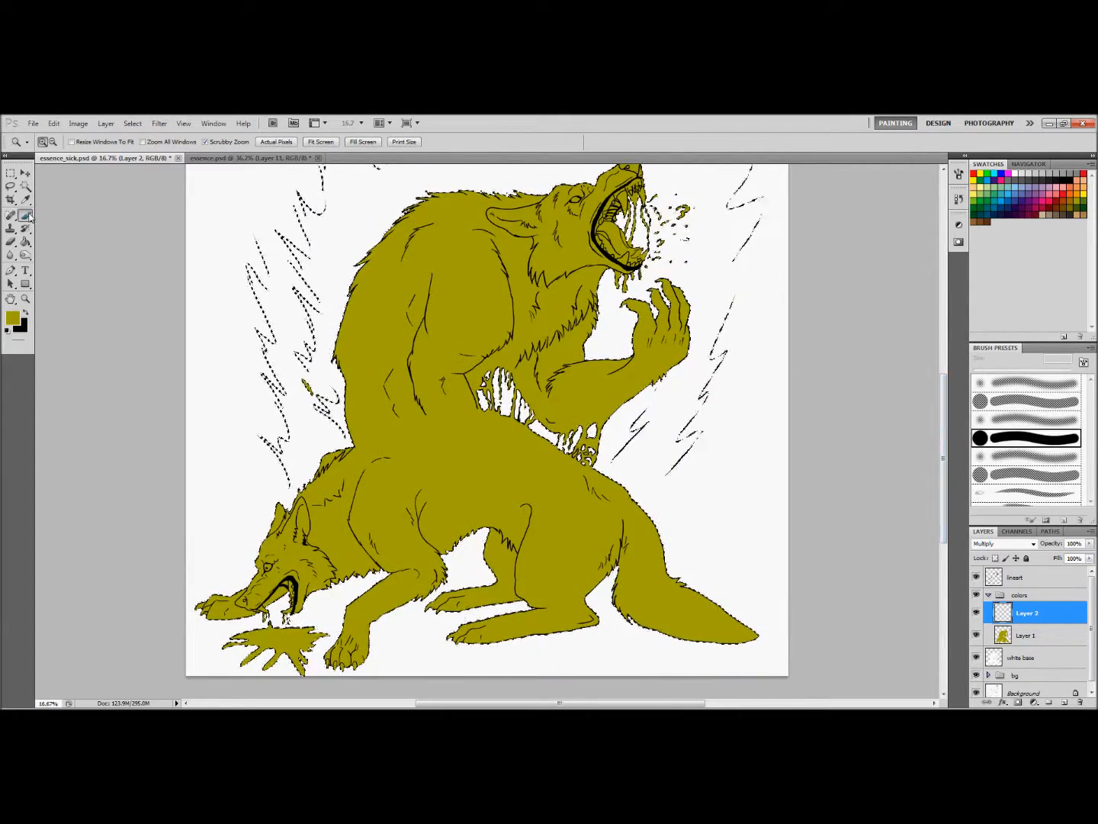
{"action": "left_click_drag", "start_coordinate": [980, 369], "coordinate": [1047, 368]}
{"action": "left_click_drag", "start_coordinate": [944, 431], "coordinate": [949, 351]}
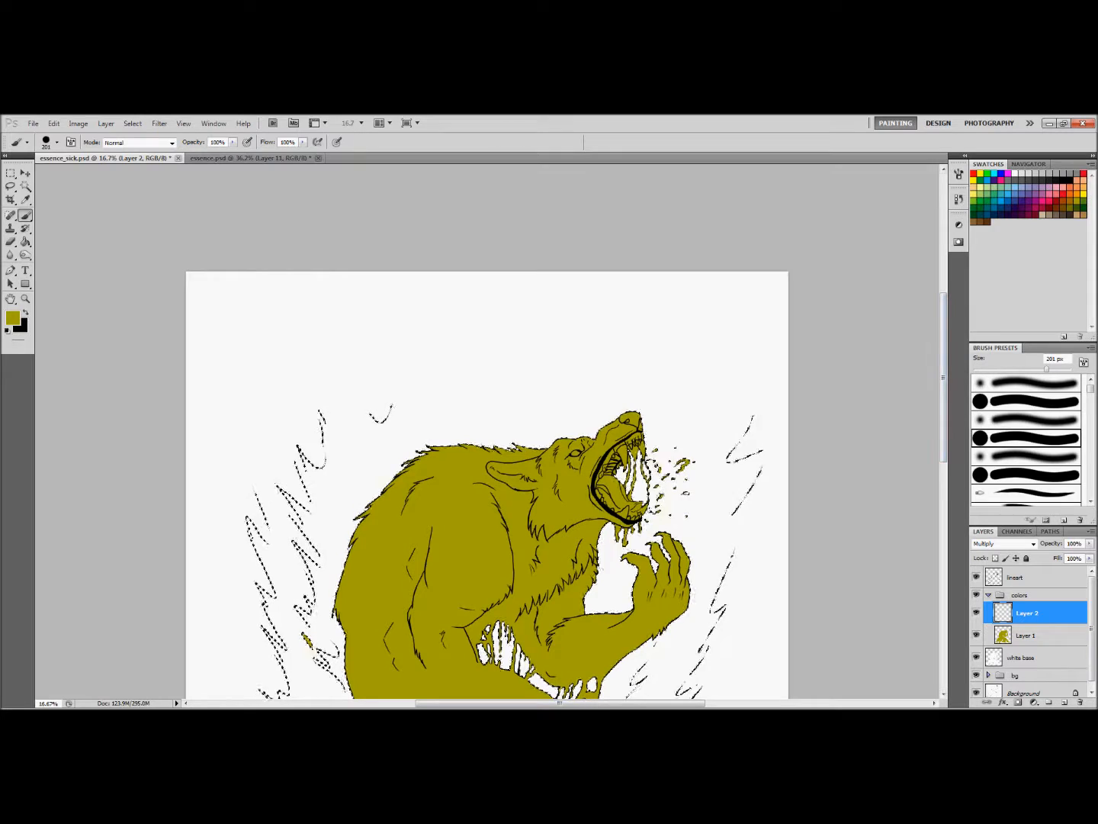
{"action": "left_click_drag", "start_coordinate": [945, 340], "coordinate": [948, 463]}
{"action": "right_click", "coordinate": [543, 415]}
{"action": "left_click_drag", "start_coordinate": [636, 437], "coordinate": [646, 437]}
{"action": "mouse_move", "coordinate": [325, 427]}
{"action": "left_mouse_down"}
{"action": "mouse_move", "coordinate": [373, 415]}
{"action": "mouse_move", "coordinate": [320, 436]}
{"action": "left_mouse_up"}
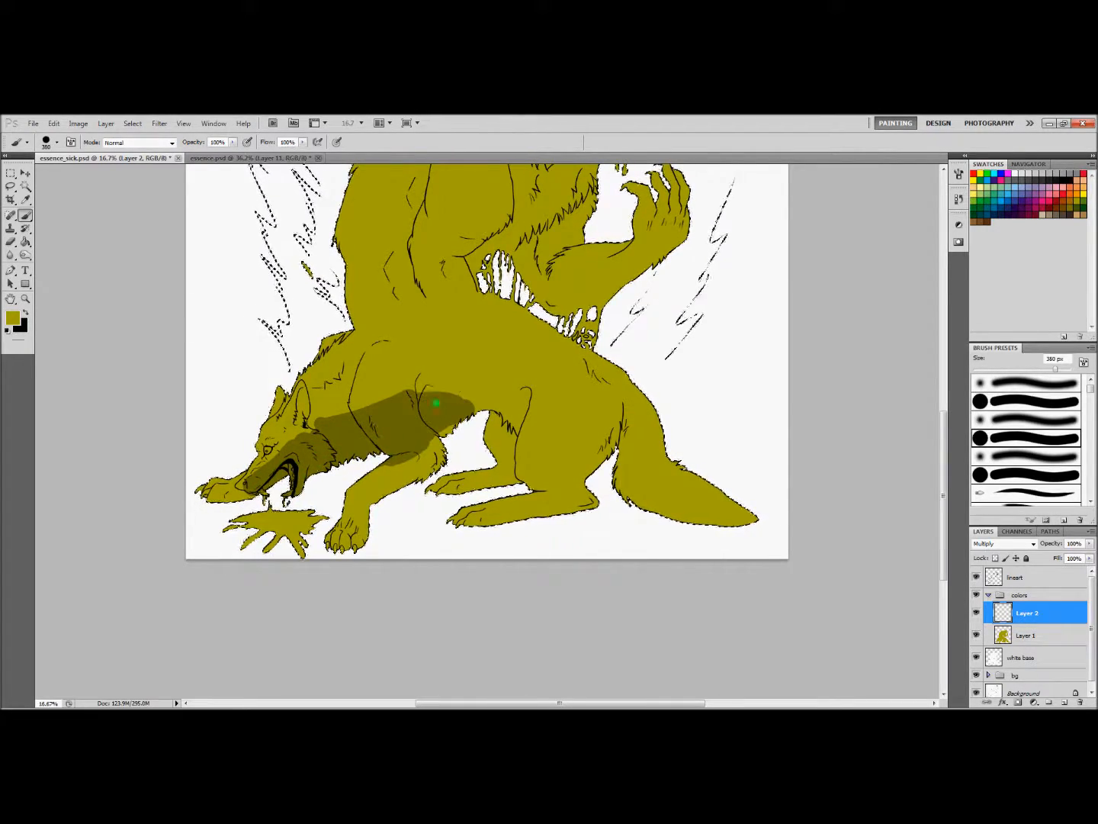
{"action": "mouse_move", "coordinate": [435, 402]}
{"action": "left_mouse_down"}
{"action": "mouse_move", "coordinate": [488, 385]}
{"action": "mouse_move", "coordinate": [507, 412]}
{"action": "left_mouse_up"}
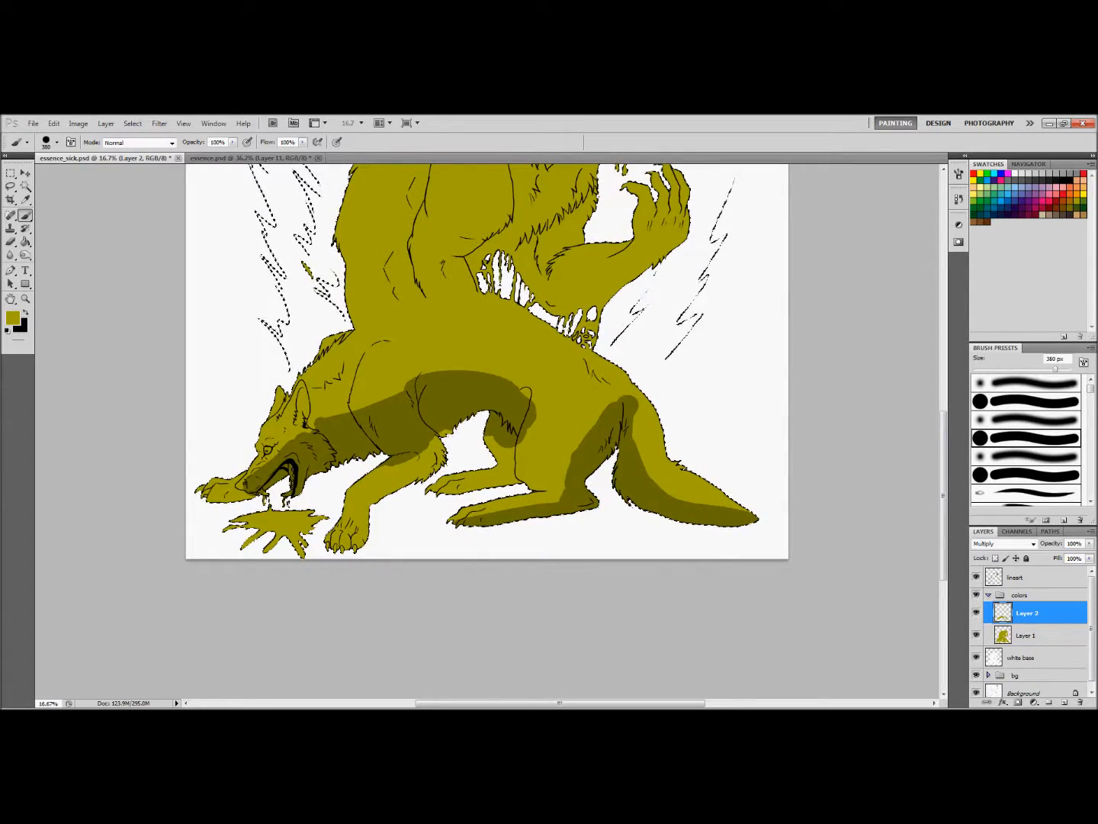
{"action": "mouse_move", "coordinate": [497, 426]}
{"action": "left_mouse_down"}
{"action": "mouse_move", "coordinate": [537, 400]}
{"action": "mouse_move", "coordinate": [572, 407]}
{"action": "mouse_move", "coordinate": [580, 452]}
{"action": "left_mouse_up"}
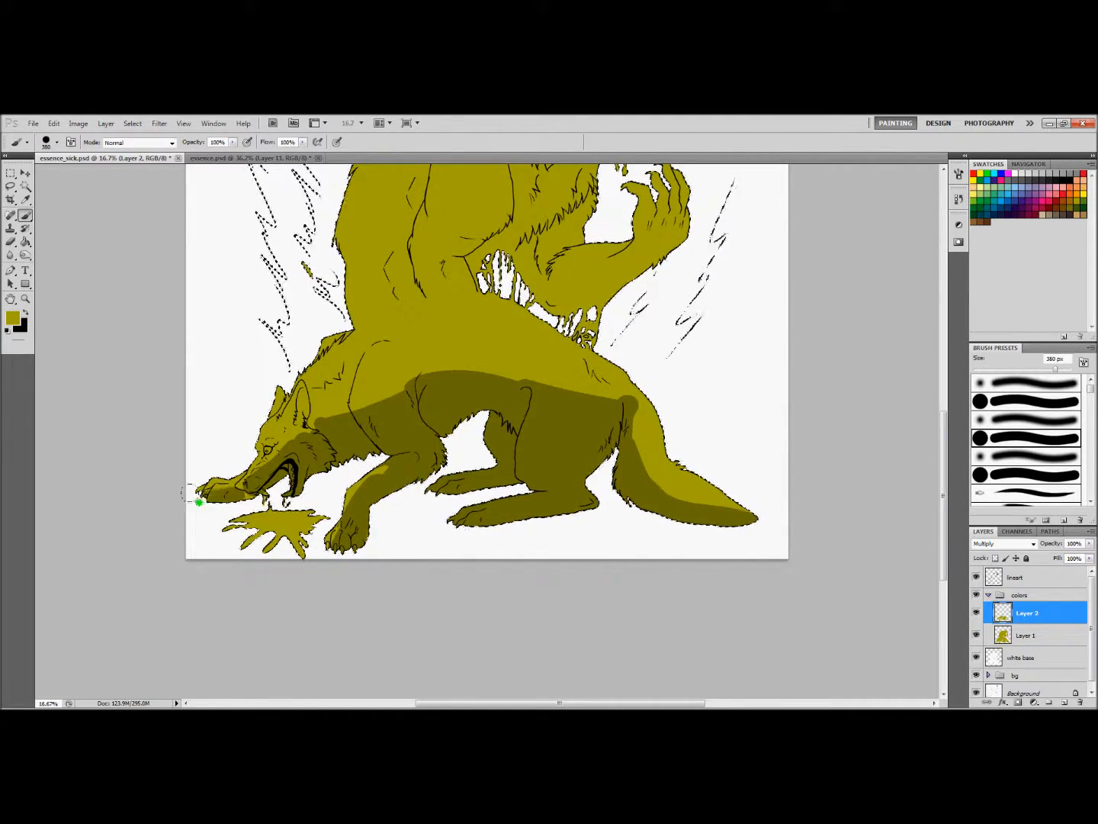
Extend the shadow over the lower wolf's ear and cheek, neck and shoulder, and up across its back
{"action": "left_click_drag", "start_coordinate": [308, 419], "coordinate": [296, 425]}
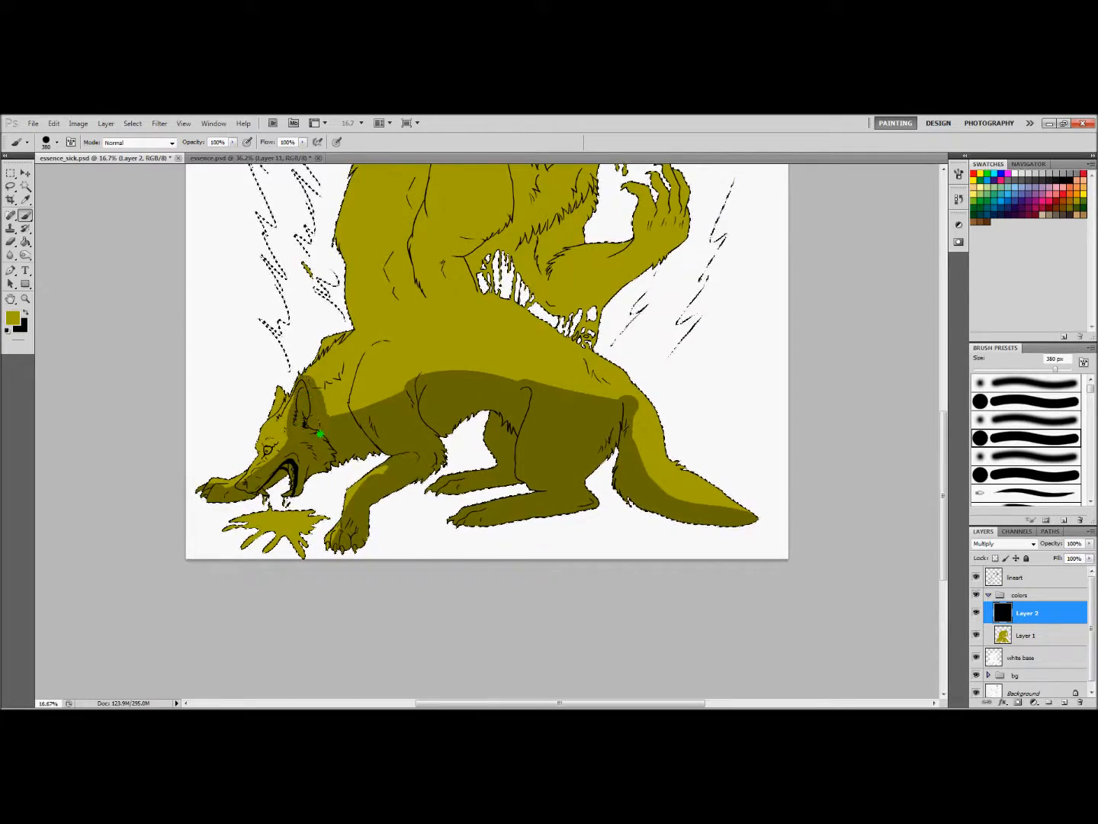
{"action": "mouse_move", "coordinate": [365, 353]}
{"action": "left_mouse_down"}
{"action": "mouse_move", "coordinate": [389, 397]}
{"action": "mouse_move", "coordinate": [409, 391]}
{"action": "left_mouse_up"}
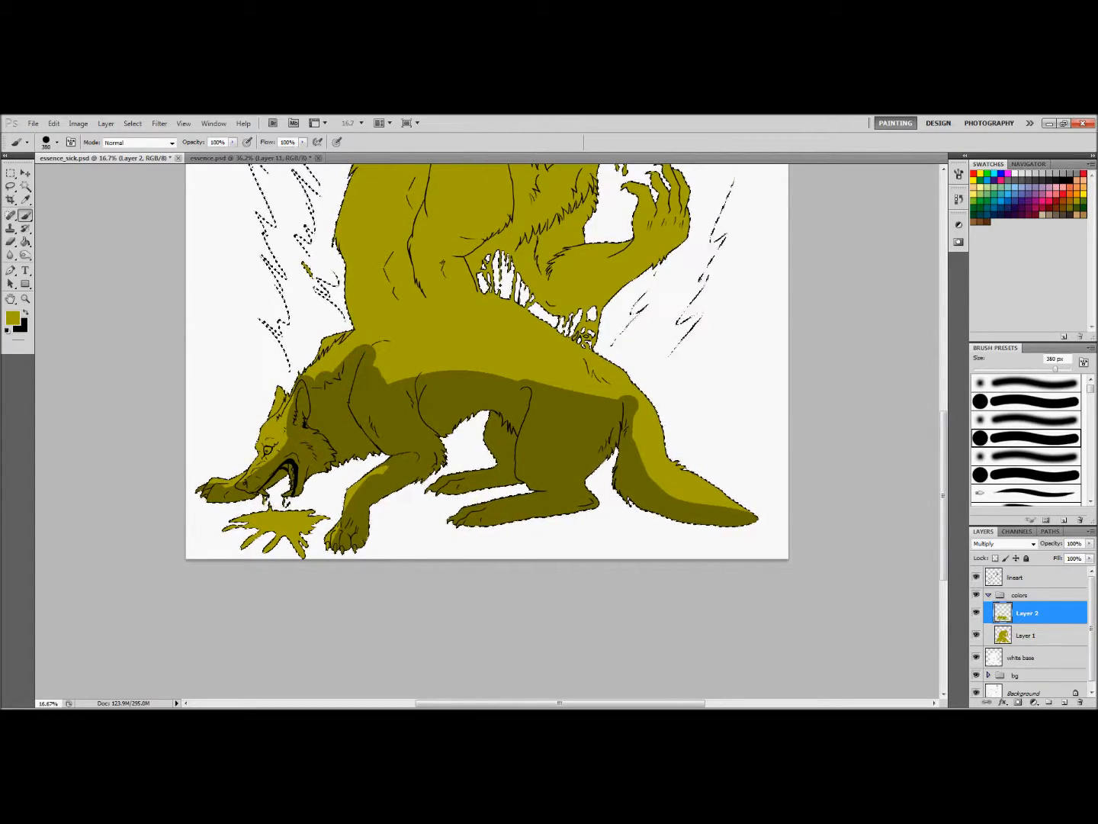
{"action": "left_click_drag", "start_coordinate": [950, 503], "coordinate": [951, 458]}
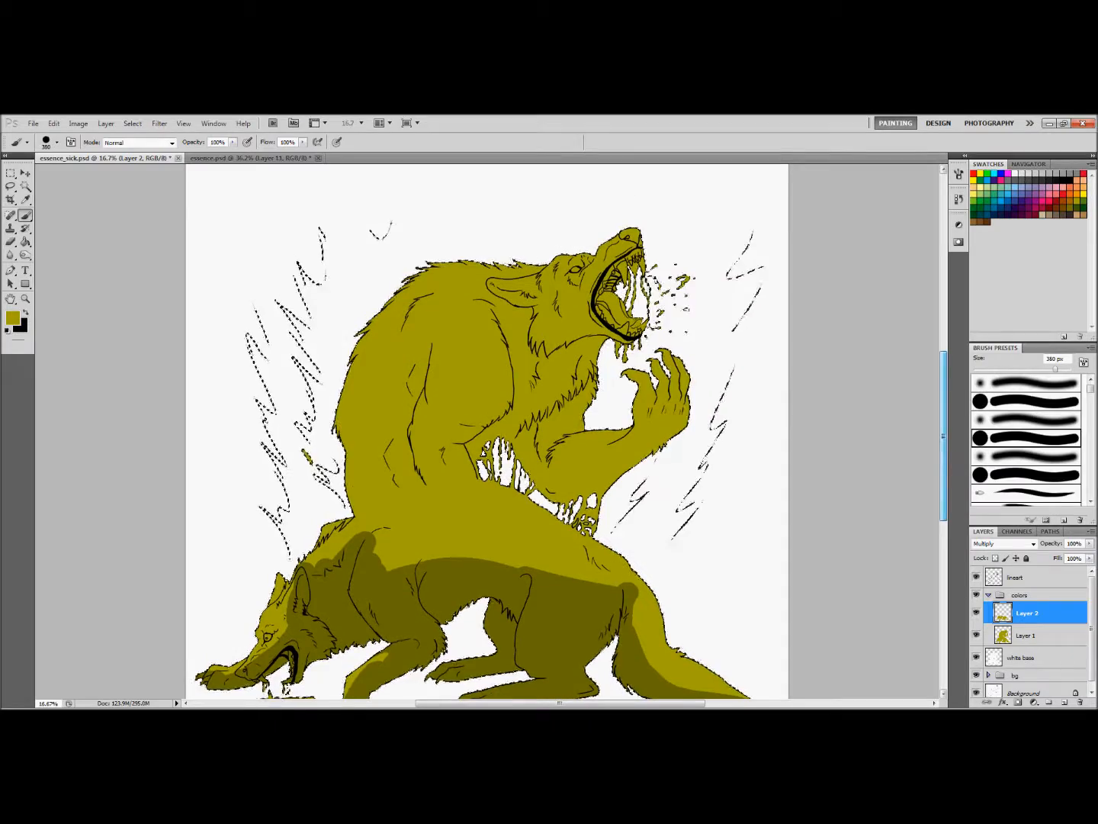
{"action": "left_click_drag", "start_coordinate": [377, 546], "coordinate": [523, 567]}
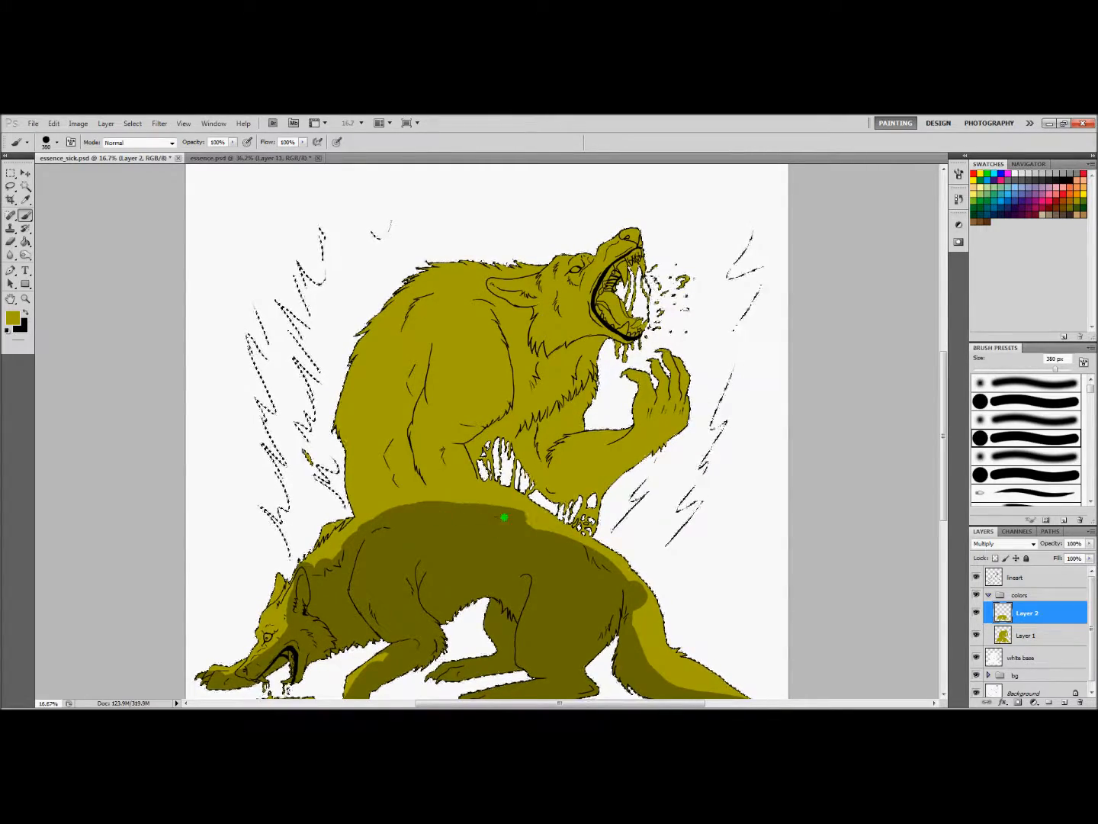
{"action": "left_click_drag", "start_coordinate": [335, 564], "coordinate": [325, 560]}
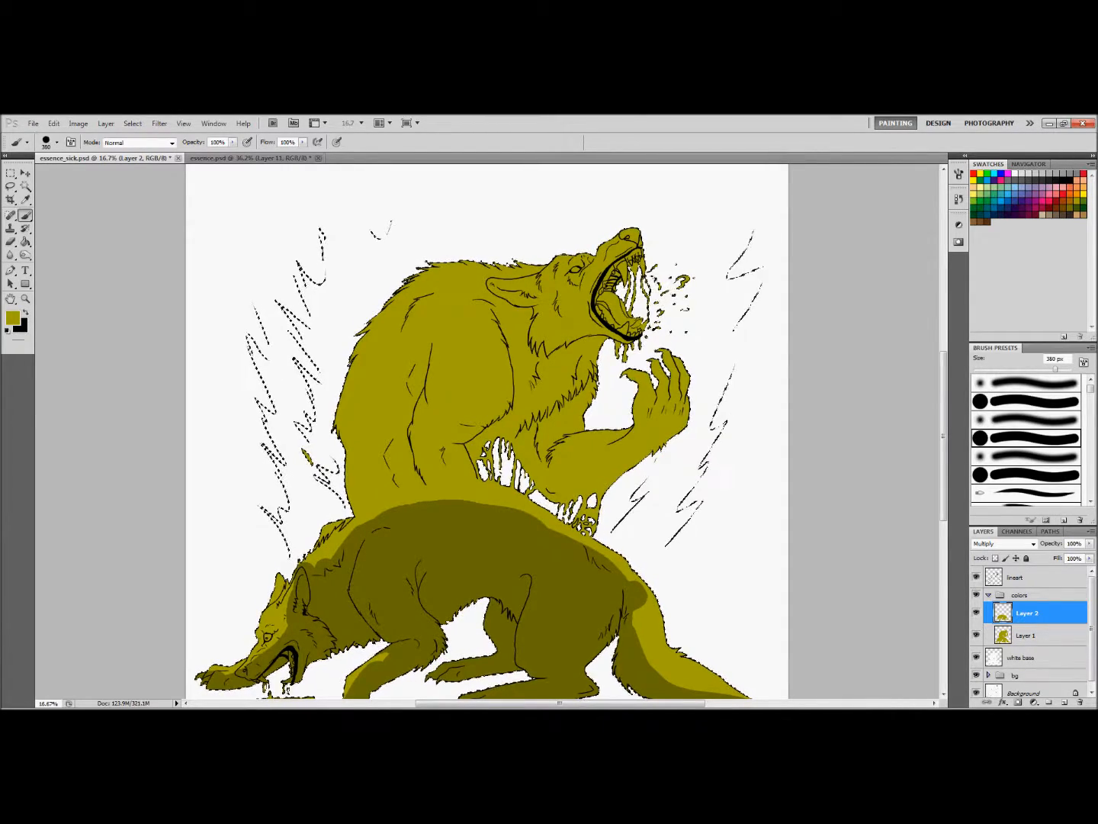
Step back through the last shading strokes along the lower wolf's back
{"action": "mouse_move", "coordinate": [944, 437]}
{"action": "left_mouse_down"}
{"action": "mouse_move", "coordinate": [943, 470]}
{"action": "mouse_move", "coordinate": [946, 454]}
{"action": "left_mouse_up"}
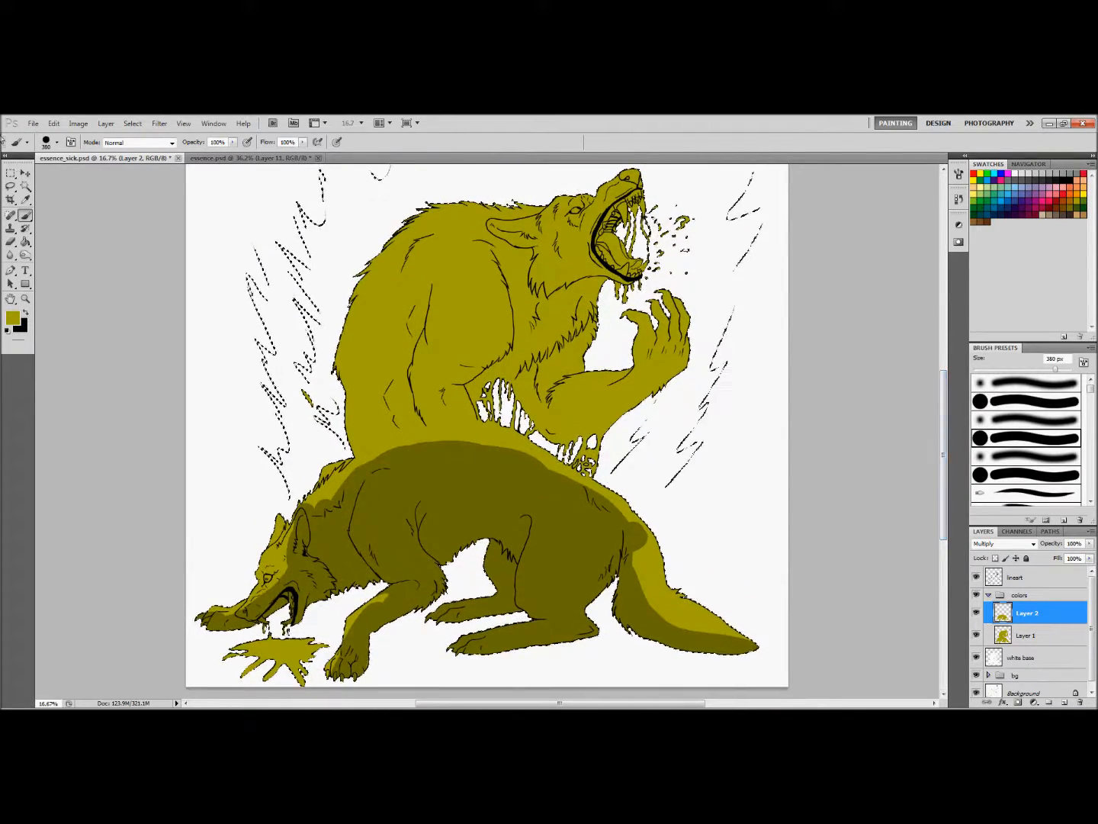
{"action": "left_click", "coordinate": [53, 125]}
{"action": "left_click", "coordinate": [60, 158]}
{"action": "left_click", "coordinate": [53, 124]}
{"action": "left_click", "coordinate": [61, 158]}
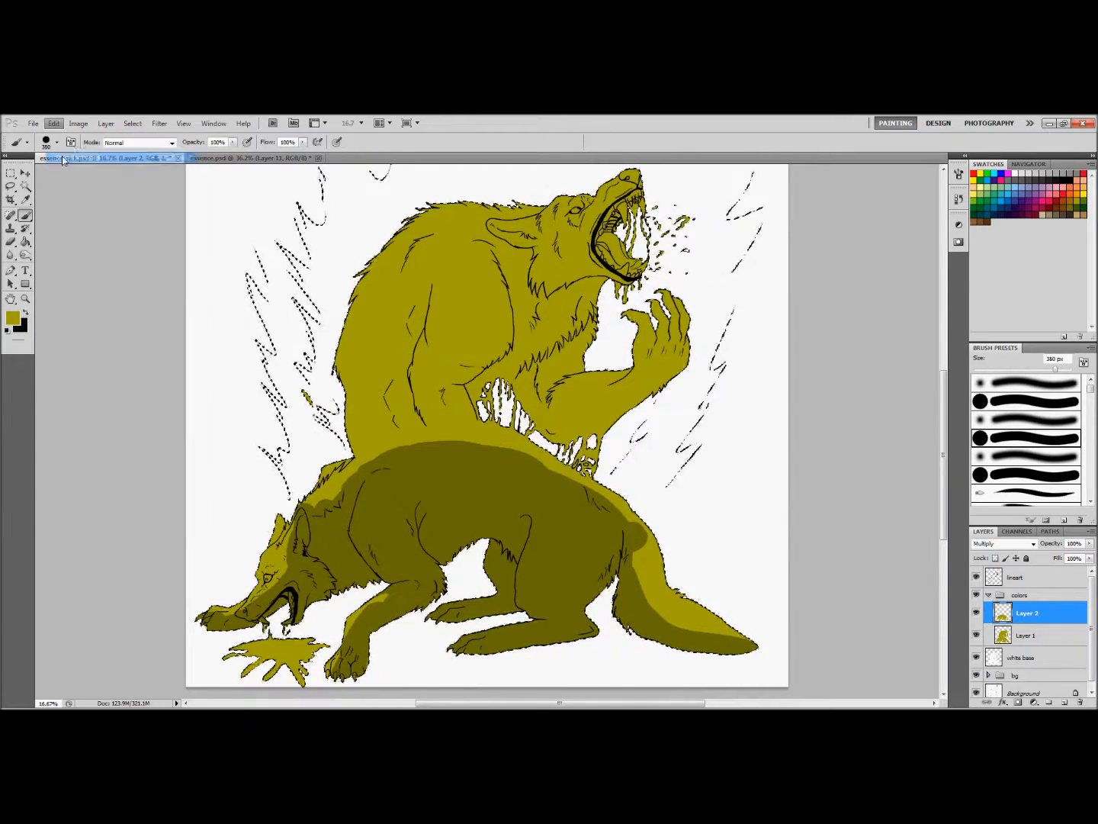
Hide Layer 2 and try an alternative shadow on a new Multiply layer across the lower wolf's hindquarters, tail, belly, neck and head
{"action": "left_click", "coordinate": [976, 613]}
{"action": "left_click", "coordinate": [1065, 702]}
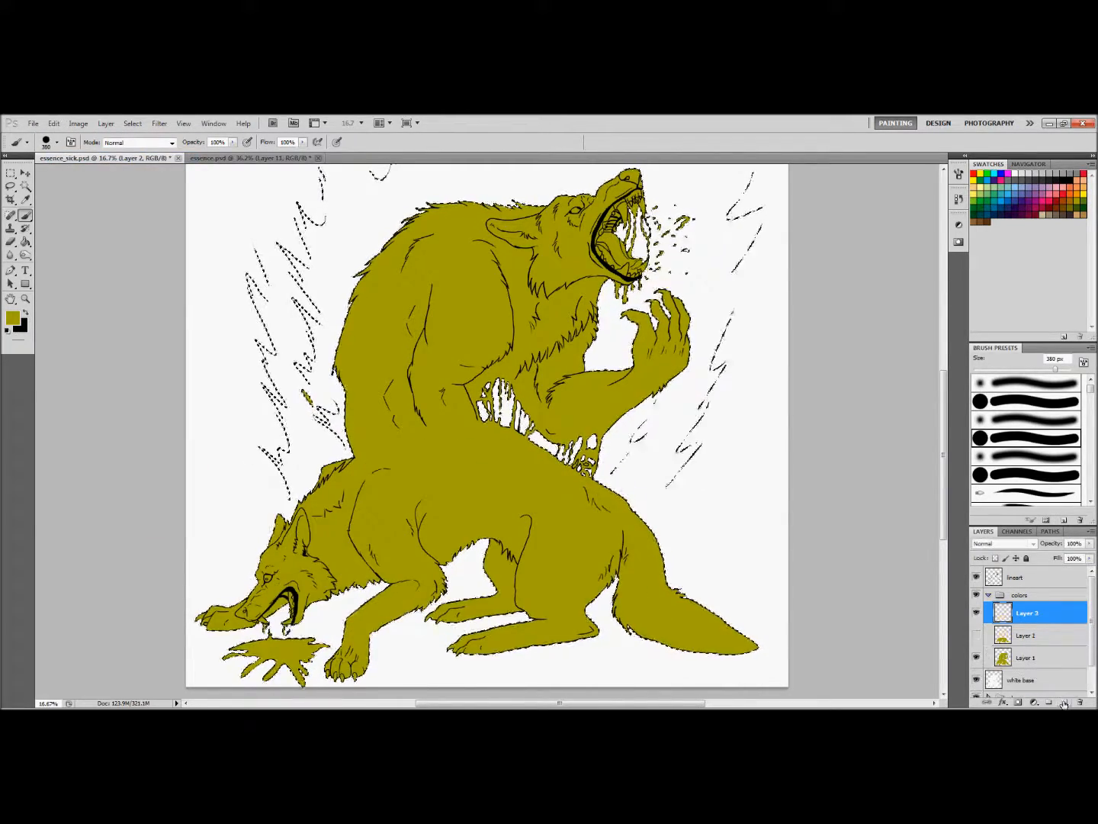
{"action": "left_click", "coordinate": [1005, 543]}
{"action": "left_click", "coordinate": [1006, 288]}
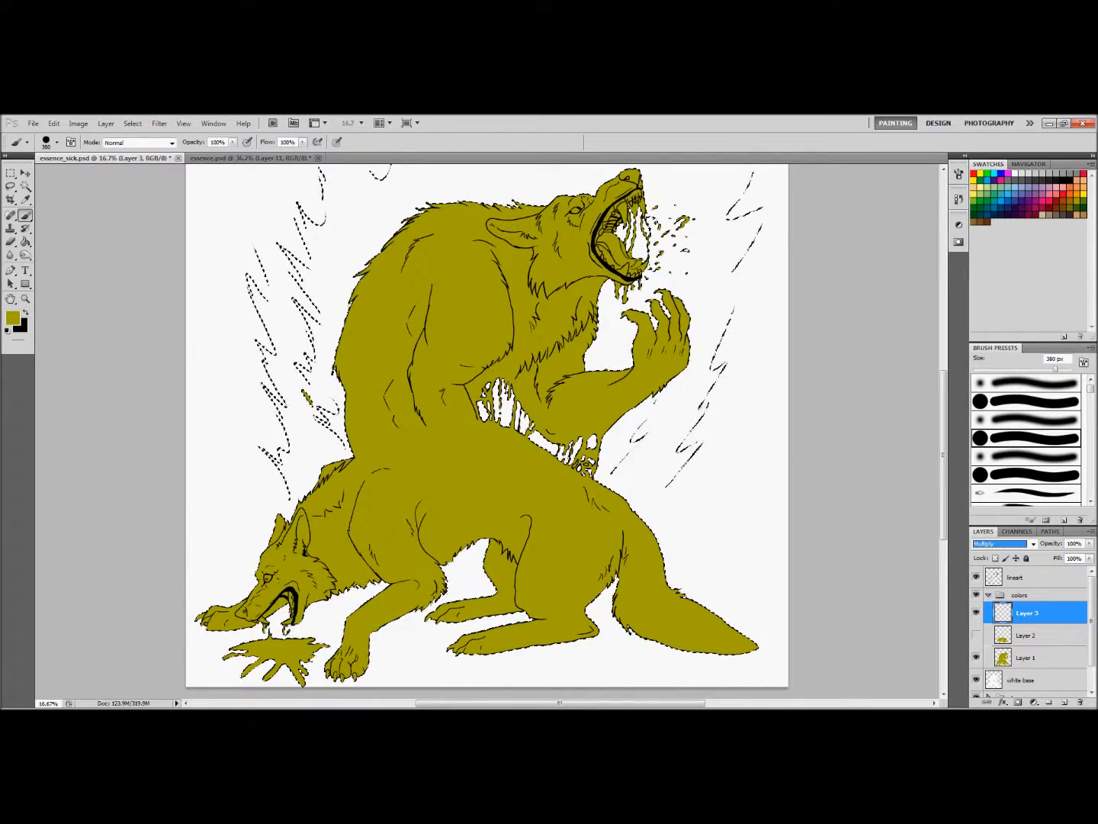
{"action": "left_click_drag", "start_coordinate": [515, 477], "coordinate": [397, 567]}
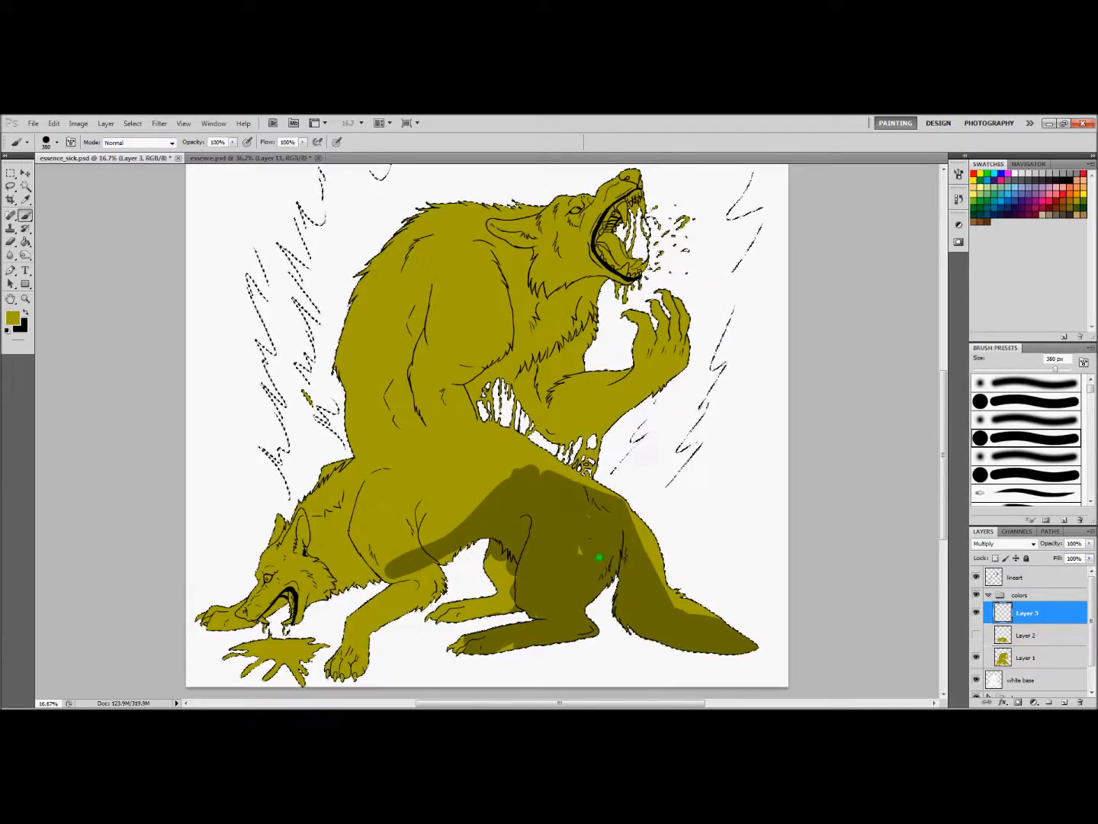
{"action": "mouse_move", "coordinate": [503, 497]}
{"action": "left_mouse_down"}
{"action": "mouse_move", "coordinate": [436, 594]}
{"action": "mouse_move", "coordinate": [390, 630]}
{"action": "left_mouse_up"}
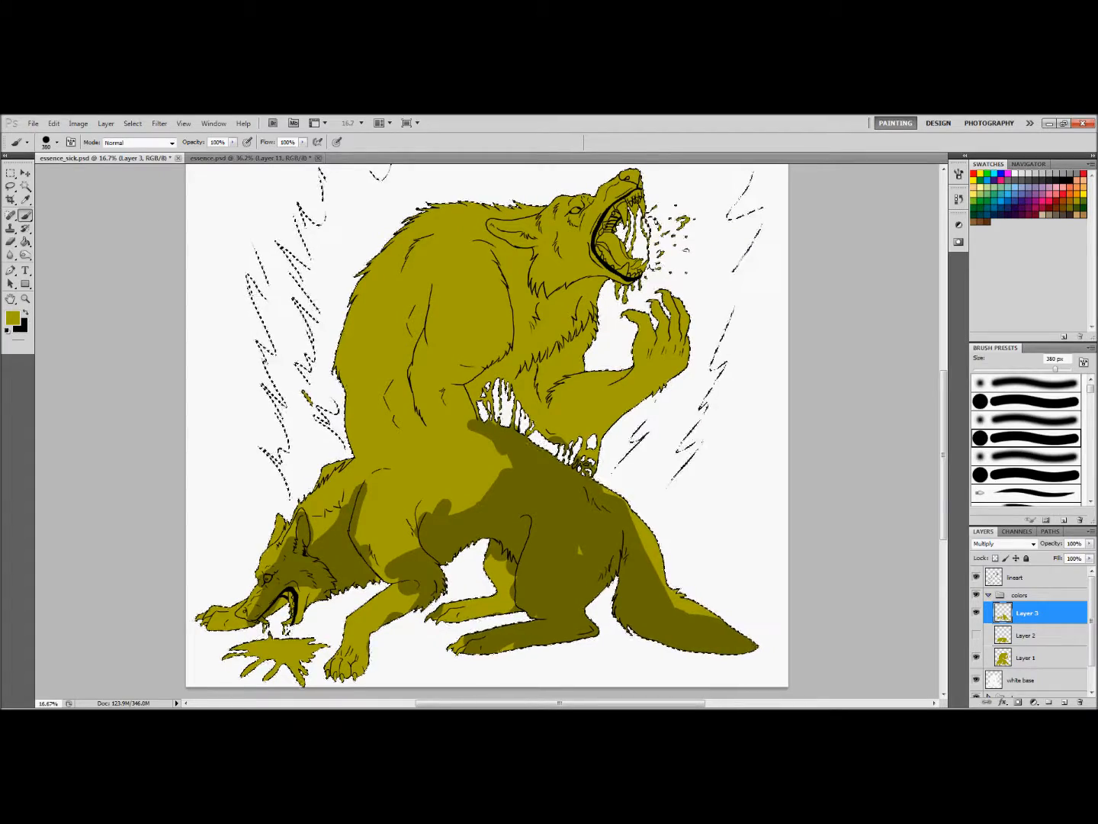
Hide the alternative shading layer, Layer 3, and delete it
{"action": "left_click", "coordinate": [977, 613]}
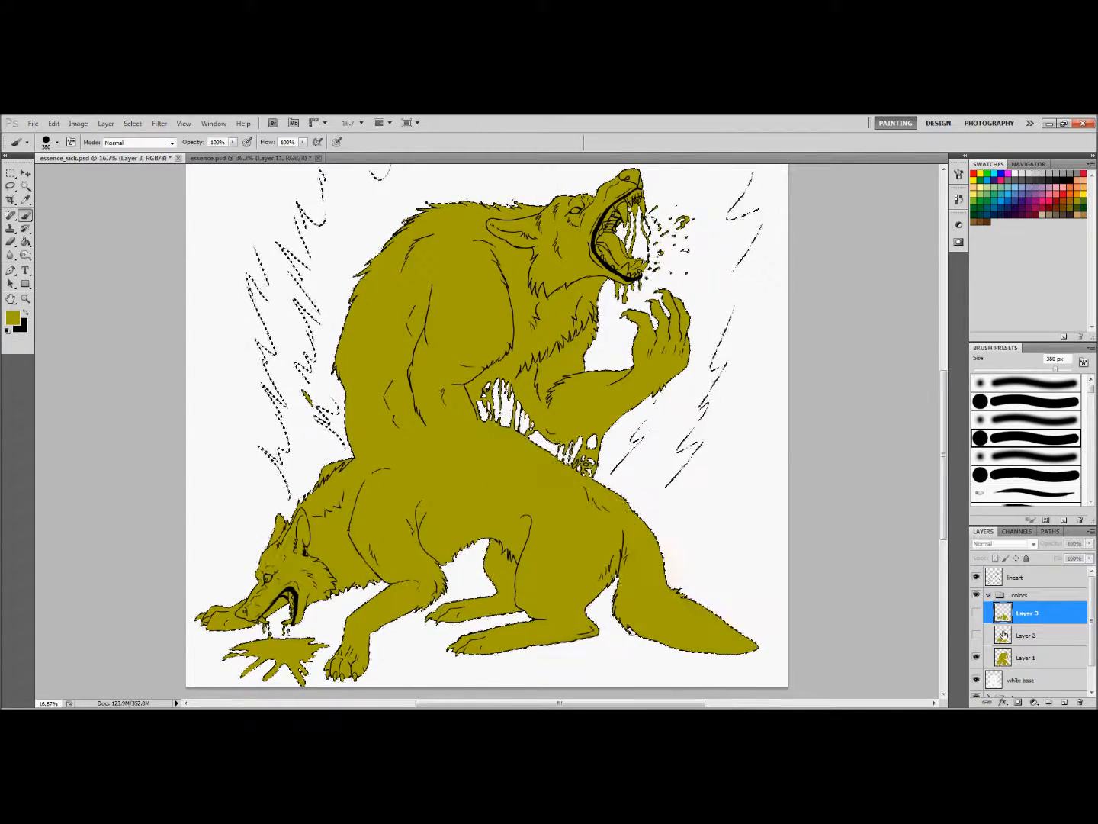
{"action": "left_click", "coordinate": [1077, 702]}
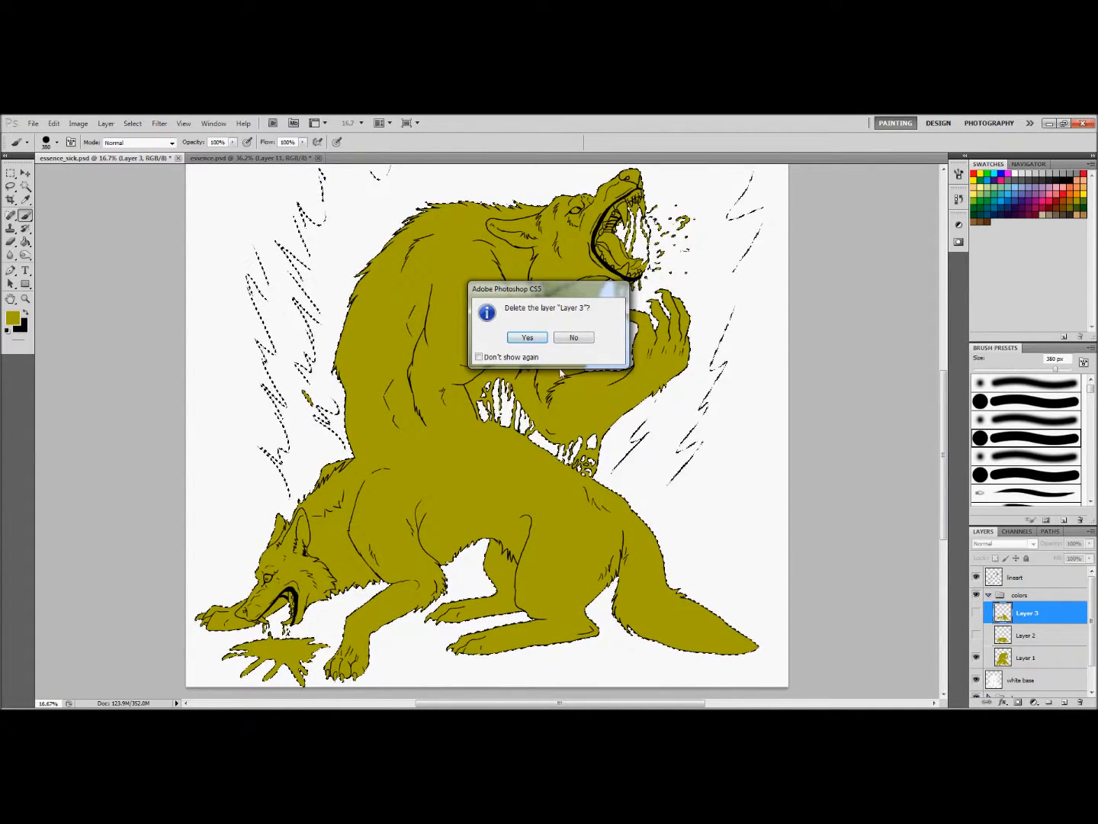
{"action": "left_click", "coordinate": [527, 337]}
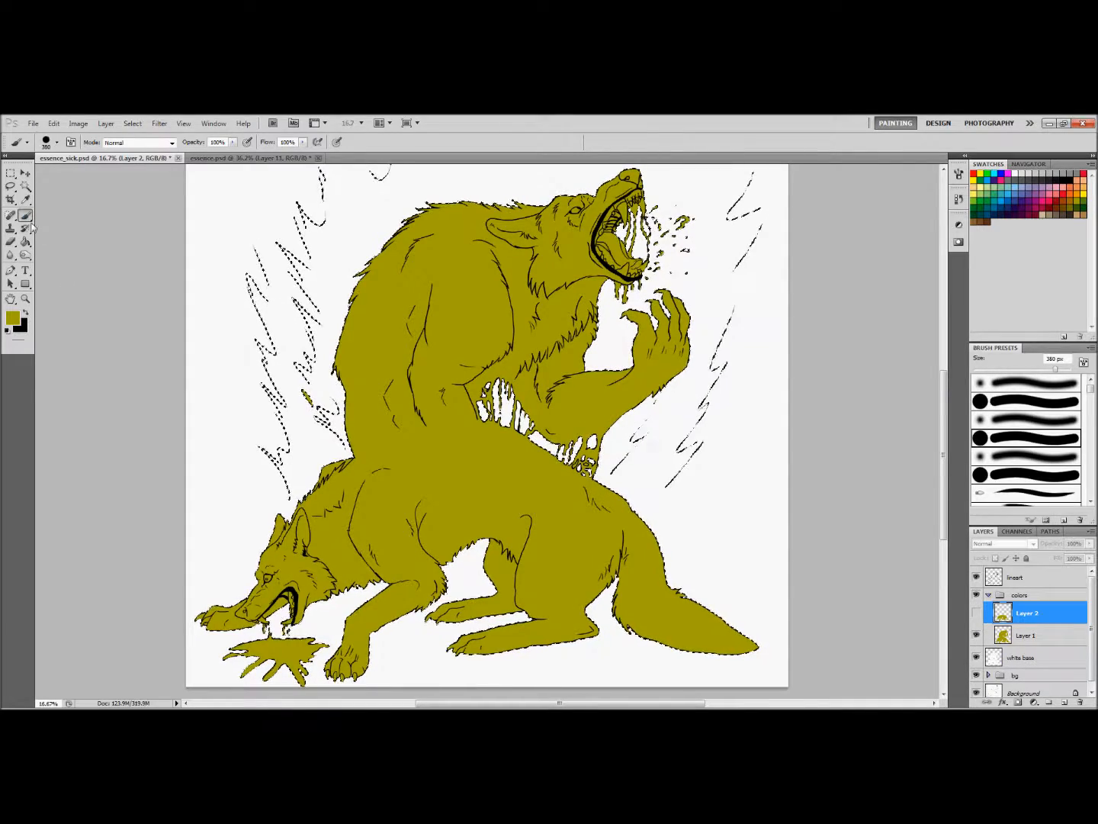
Try shading the lower wolf from above on a new Multiply layer, covering its head, neck, back and upper tail
{"action": "left_click", "coordinate": [1064, 703]}
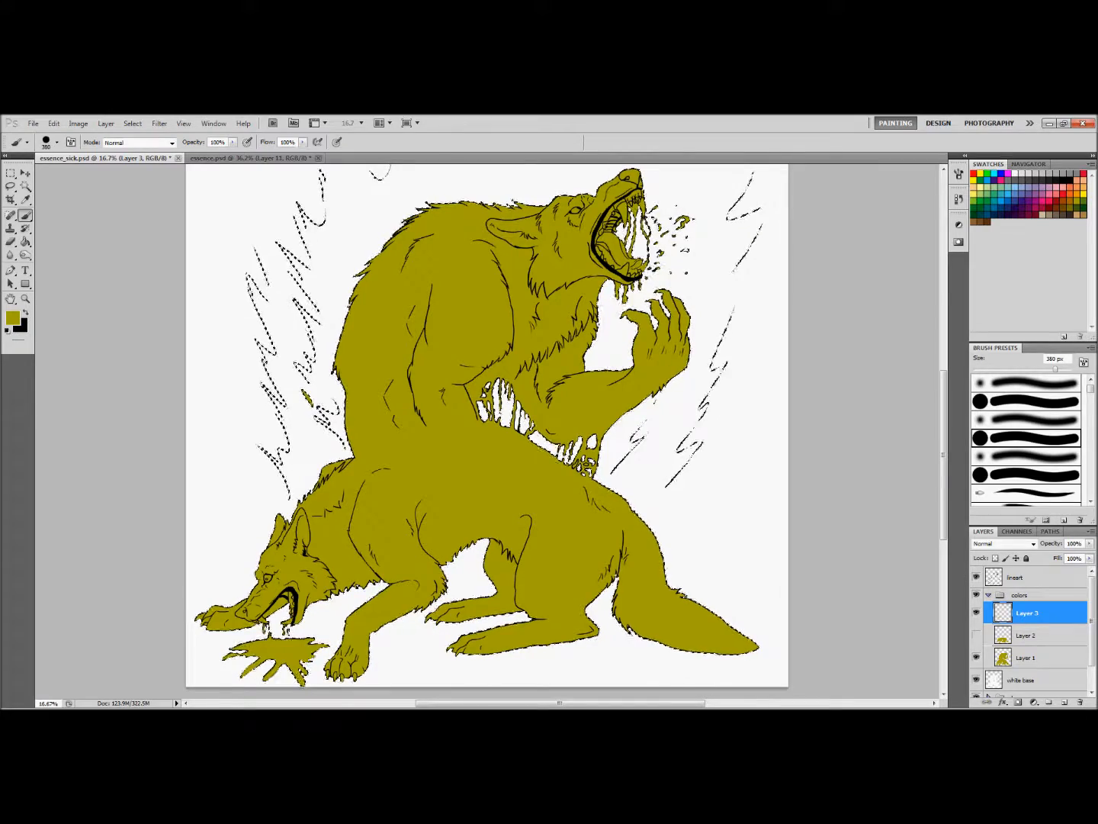
{"action": "left_click", "coordinate": [992, 543]}
{"action": "left_click", "coordinate": [991, 293]}
{"action": "left_click", "coordinate": [360, 537]}
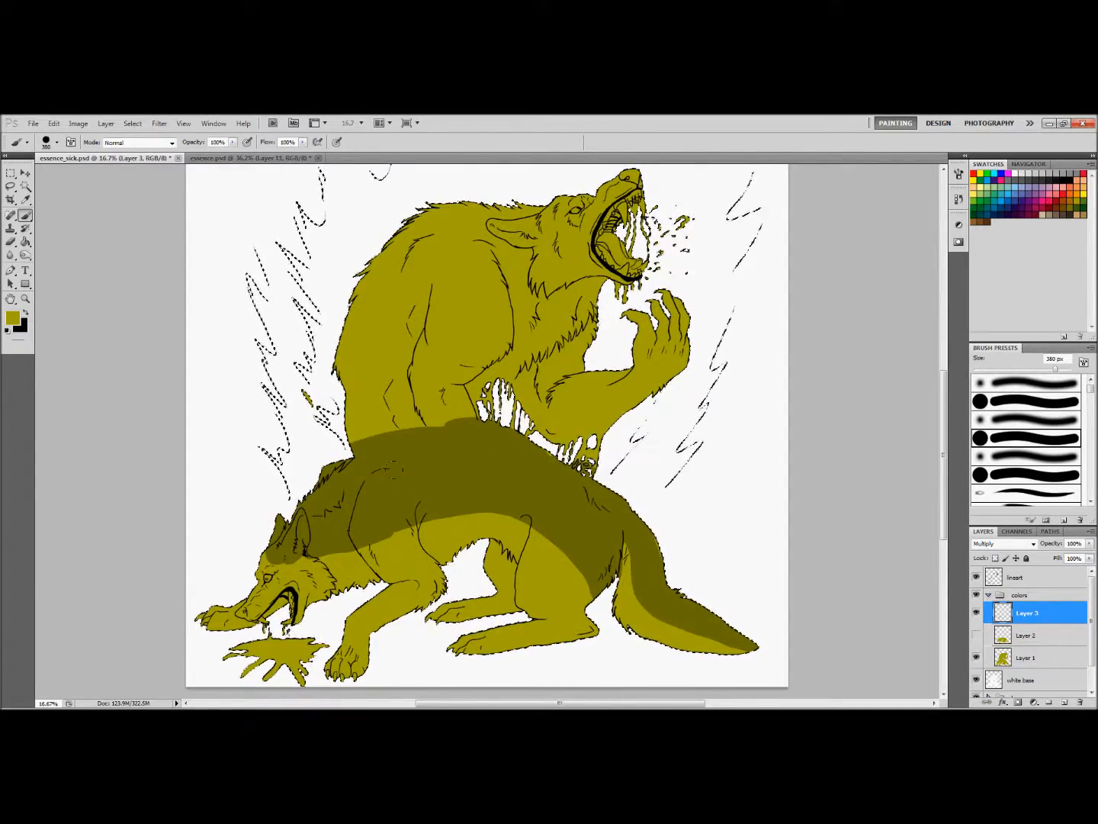
{"action": "left_click_drag", "start_coordinate": [317, 545], "coordinate": [279, 563]}
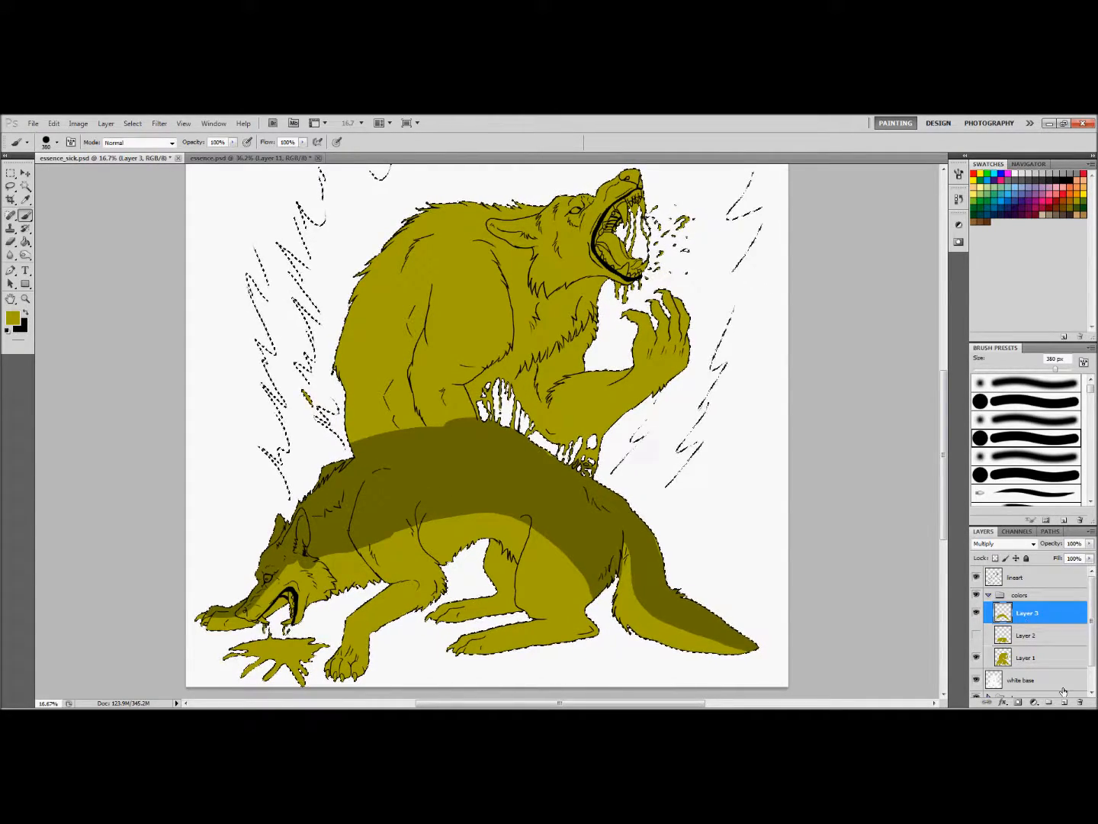
Delete the top-shading layer, Layer 3, and show Layer 2 again
{"action": "left_click", "coordinate": [1079, 702]}
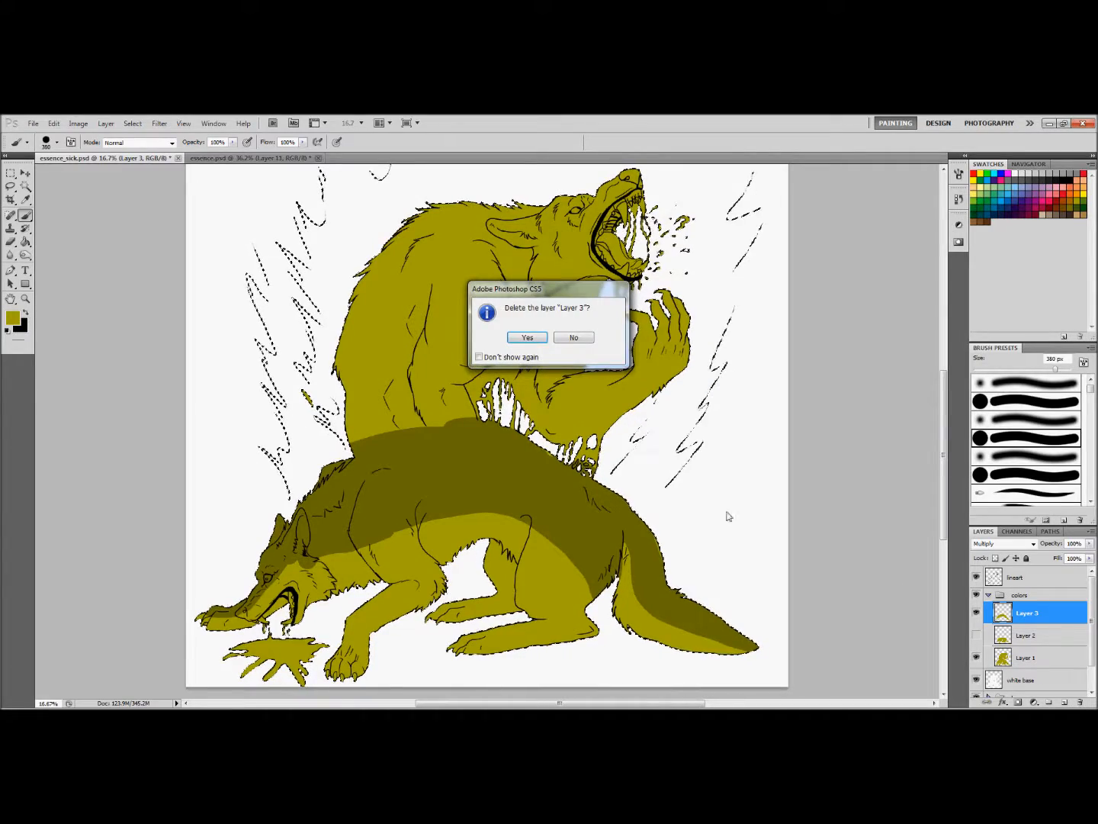
{"action": "left_click", "coordinate": [526, 339]}
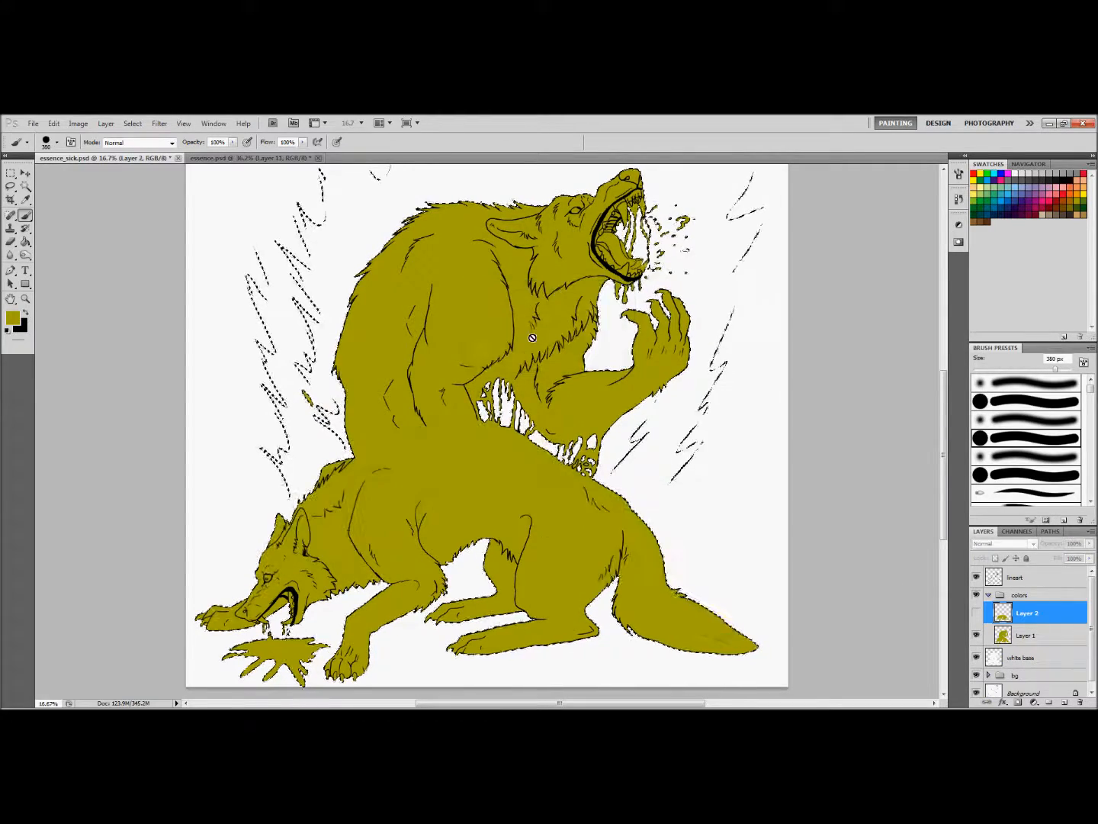
{"action": "left_click", "coordinate": [976, 612]}
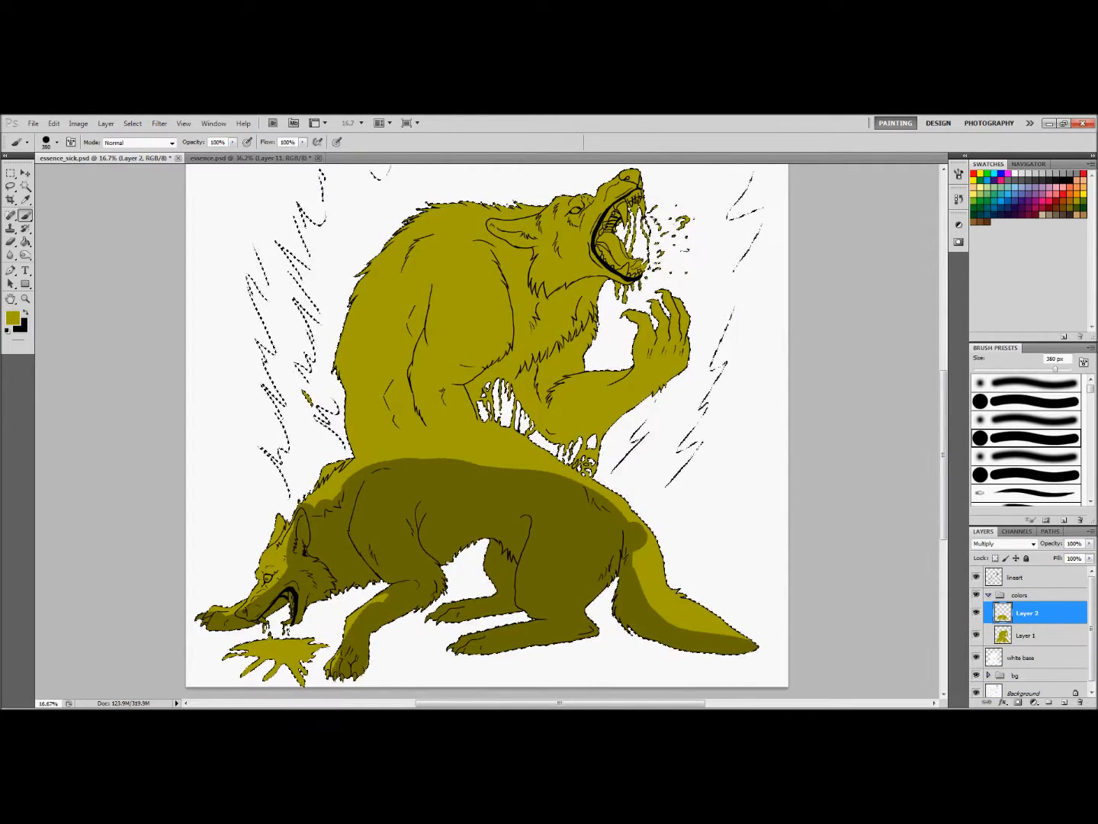
Erase the shadow along the upper edge of the lower wolf's near foreleg with a 134 px Eraser on Layer 2
{"action": "mouse_move", "coordinate": [942, 487]}
{"action": "left_mouse_down"}
{"action": "mouse_move", "coordinate": [946, 458]}
{"action": "mouse_move", "coordinate": [946, 478]}
{"action": "left_mouse_up"}
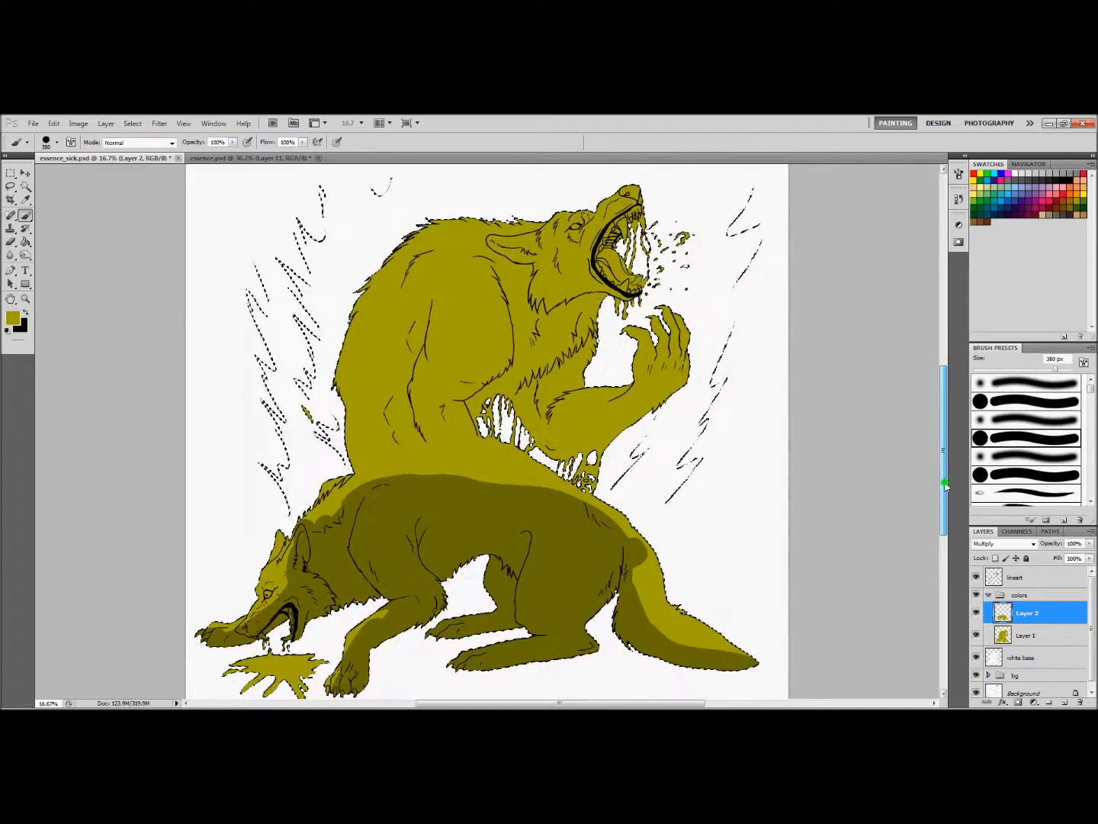
{"action": "left_click_drag", "start_coordinate": [619, 705], "coordinate": [606, 704]}
{"action": "left_click", "coordinate": [9, 242]}
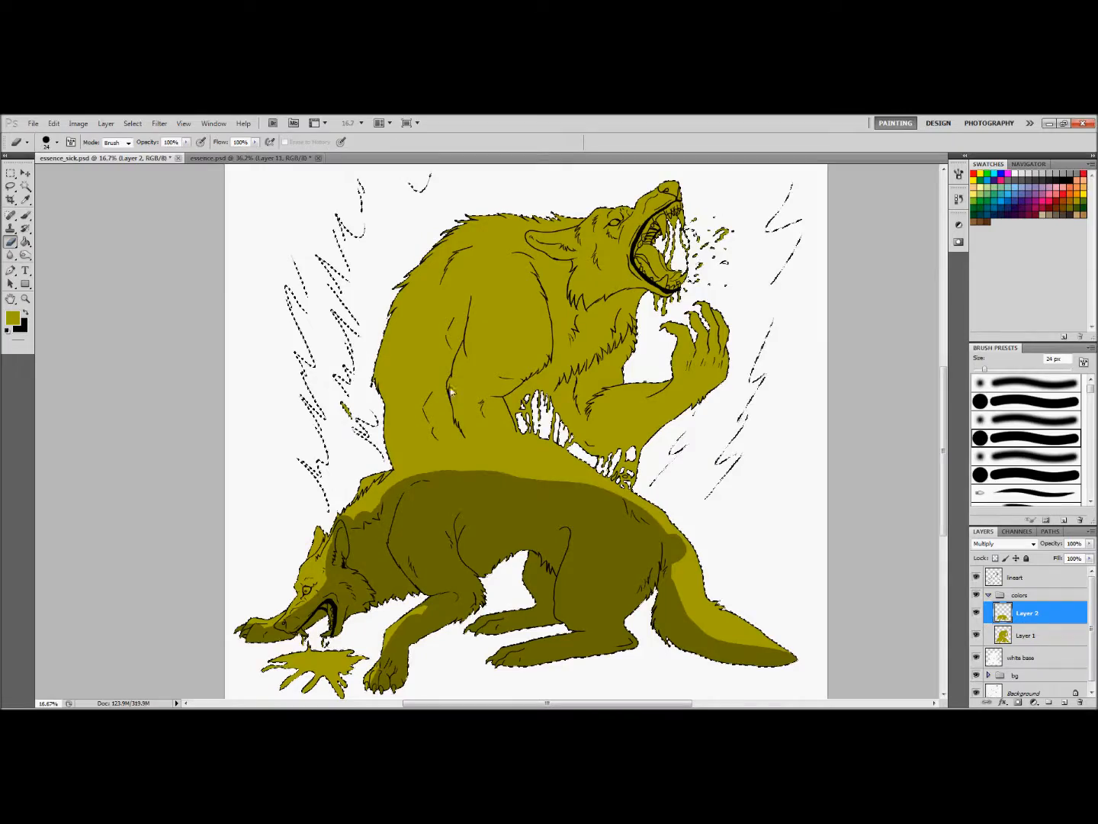
{"action": "left_click_drag", "start_coordinate": [1056, 367], "coordinate": [1031, 369]}
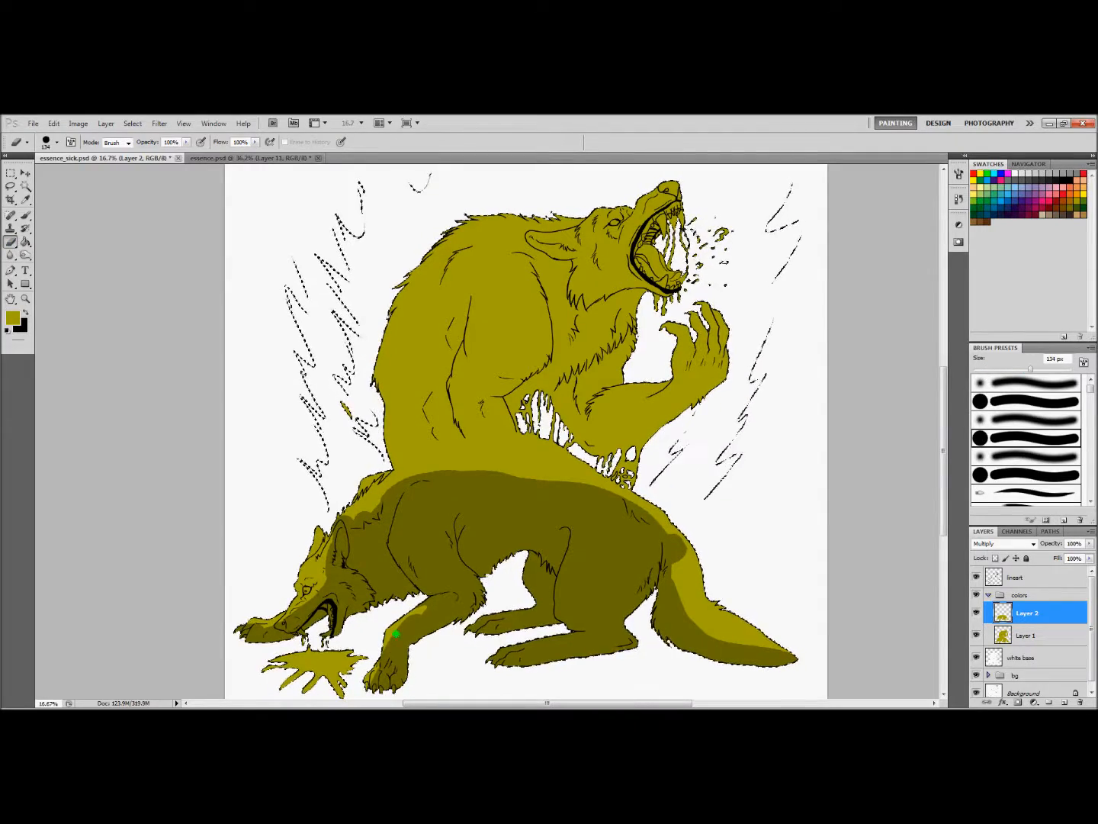
{"action": "mouse_move", "coordinate": [411, 620]}
{"action": "left_mouse_down"}
{"action": "mouse_move", "coordinate": [451, 595]}
{"action": "mouse_move", "coordinate": [383, 648]}
{"action": "left_mouse_up"}
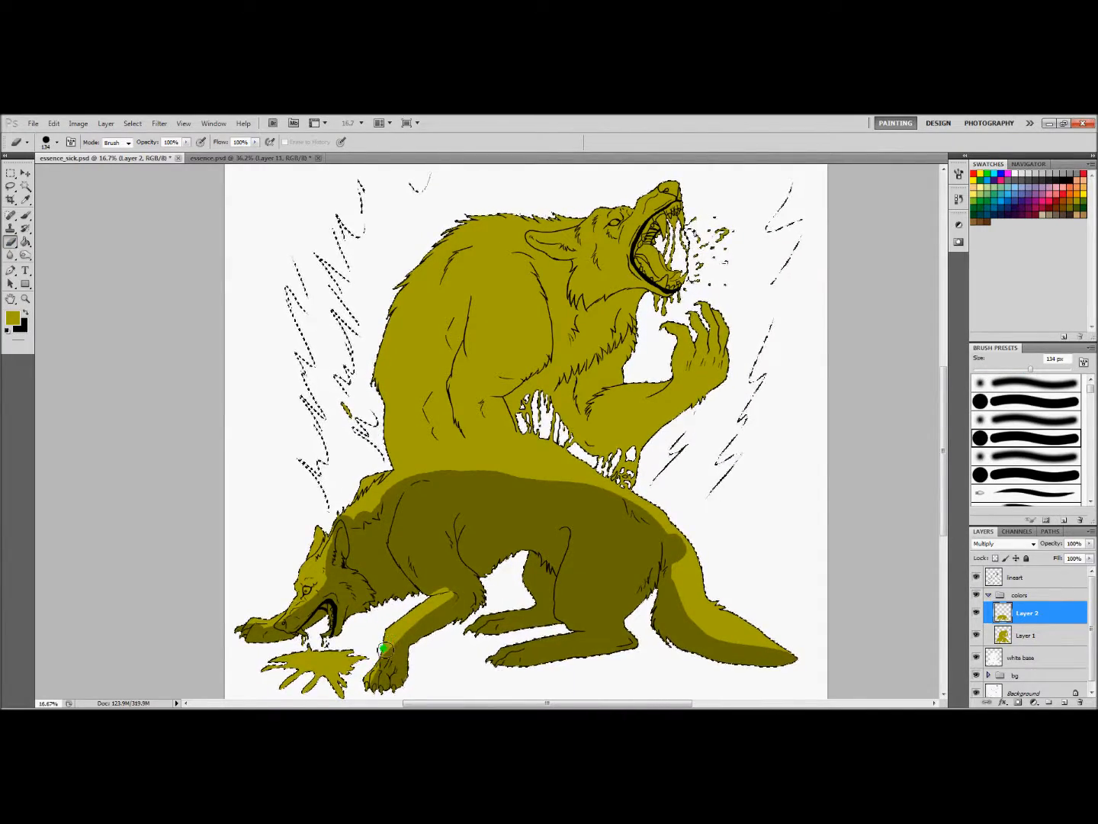
{"action": "left_click", "coordinate": [25, 299]}
{"action": "left_click", "coordinate": [281, 515]}
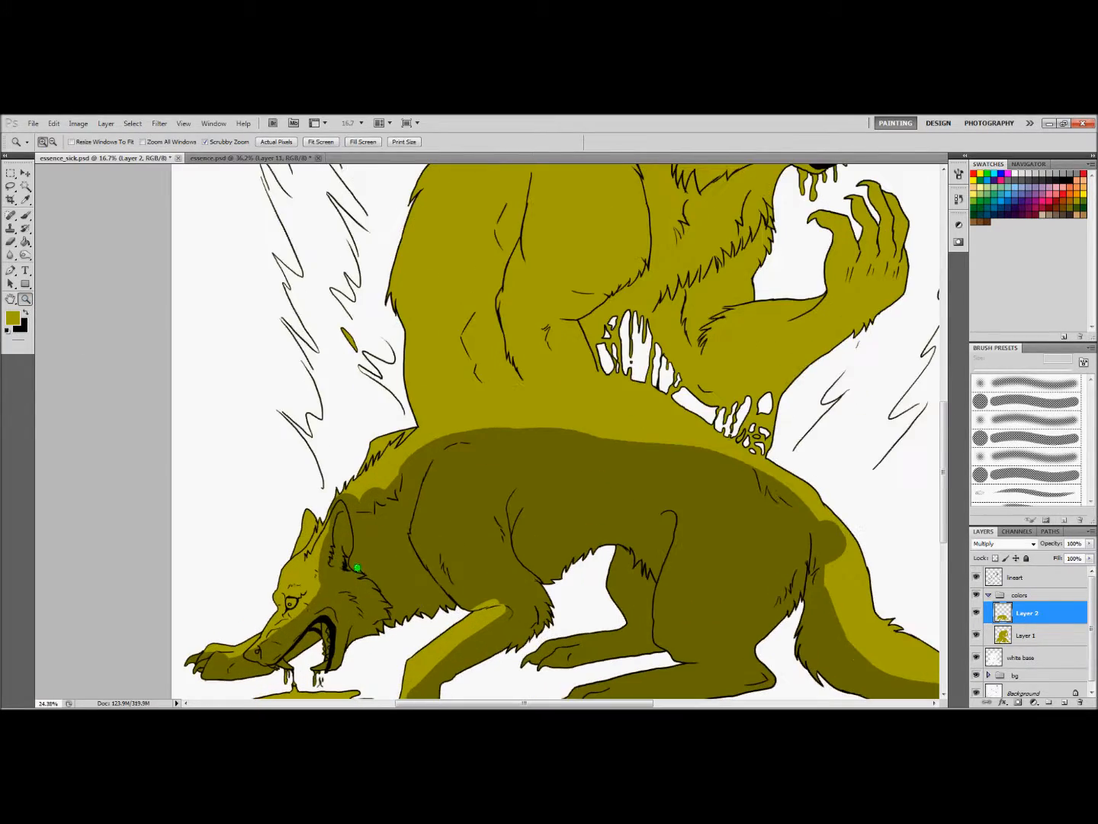
Refine the shading on the lower wolf's forehead and around its eye with a 64 px brush and an 82 px Eraser
{"action": "left_click", "coordinate": [25, 216]}
{"action": "left_click_drag", "start_coordinate": [944, 420], "coordinate": [943, 452]}
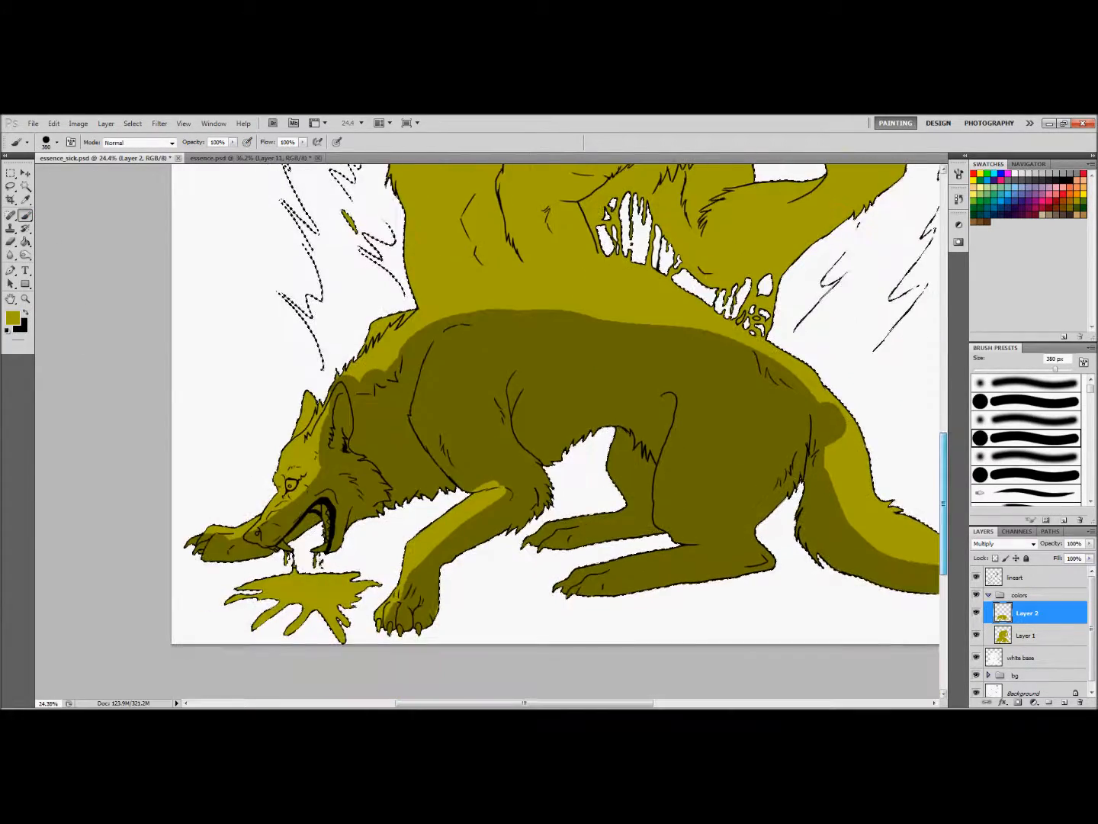
{"action": "right_click", "coordinate": [420, 466]}
{"action": "left_click_drag", "start_coordinate": [523, 488], "coordinate": [465, 489]}
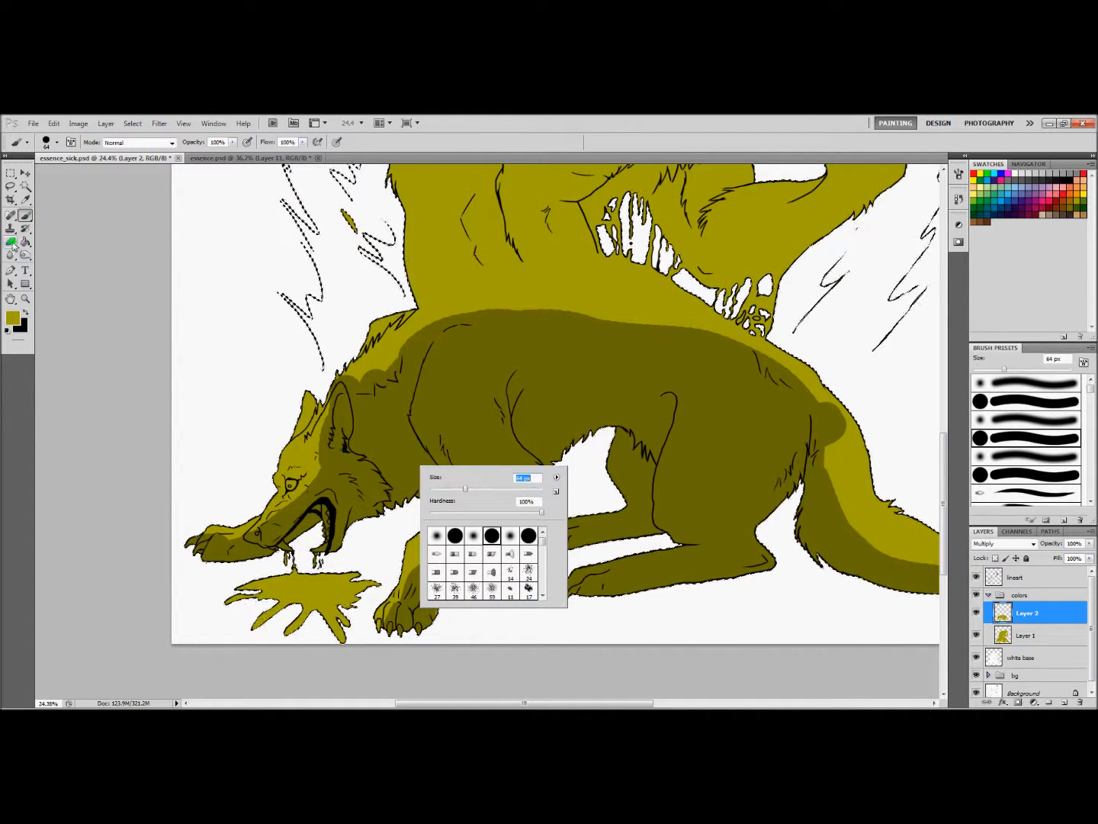
{"action": "left_click", "coordinate": [10, 241]}
{"action": "right_click", "coordinate": [436, 471]}
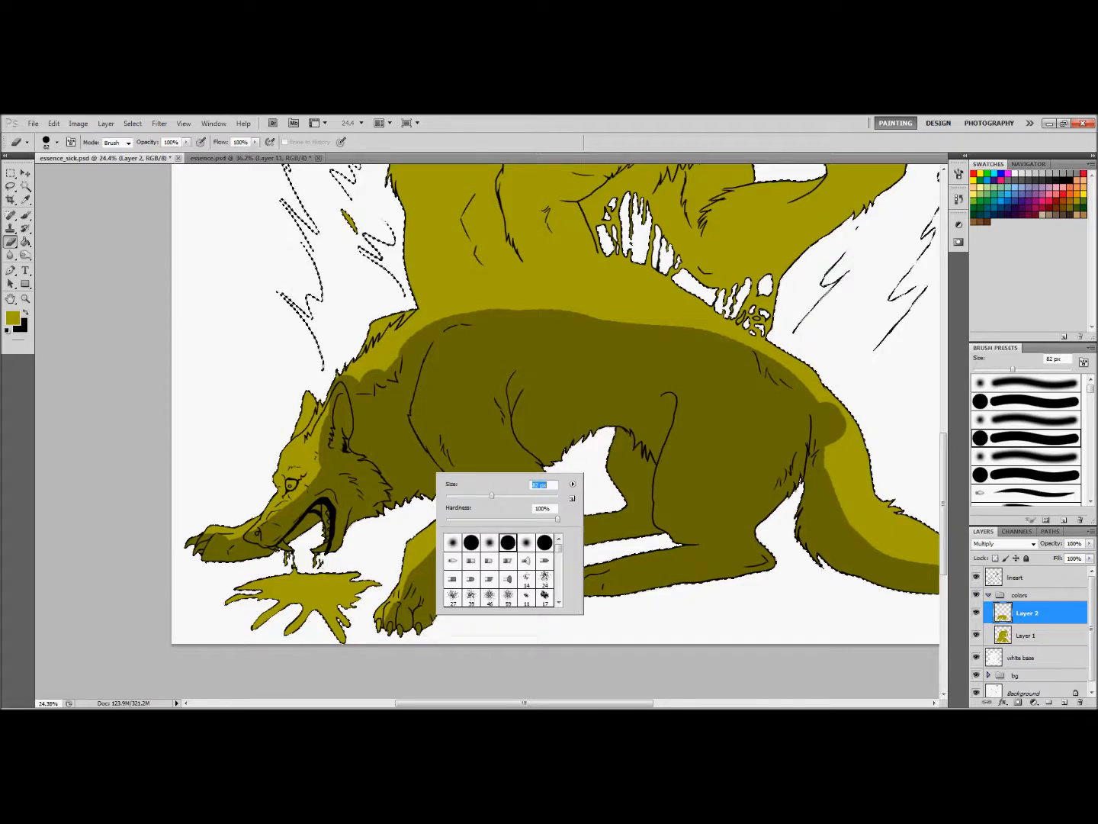
{"action": "left_click", "coordinate": [25, 216]}
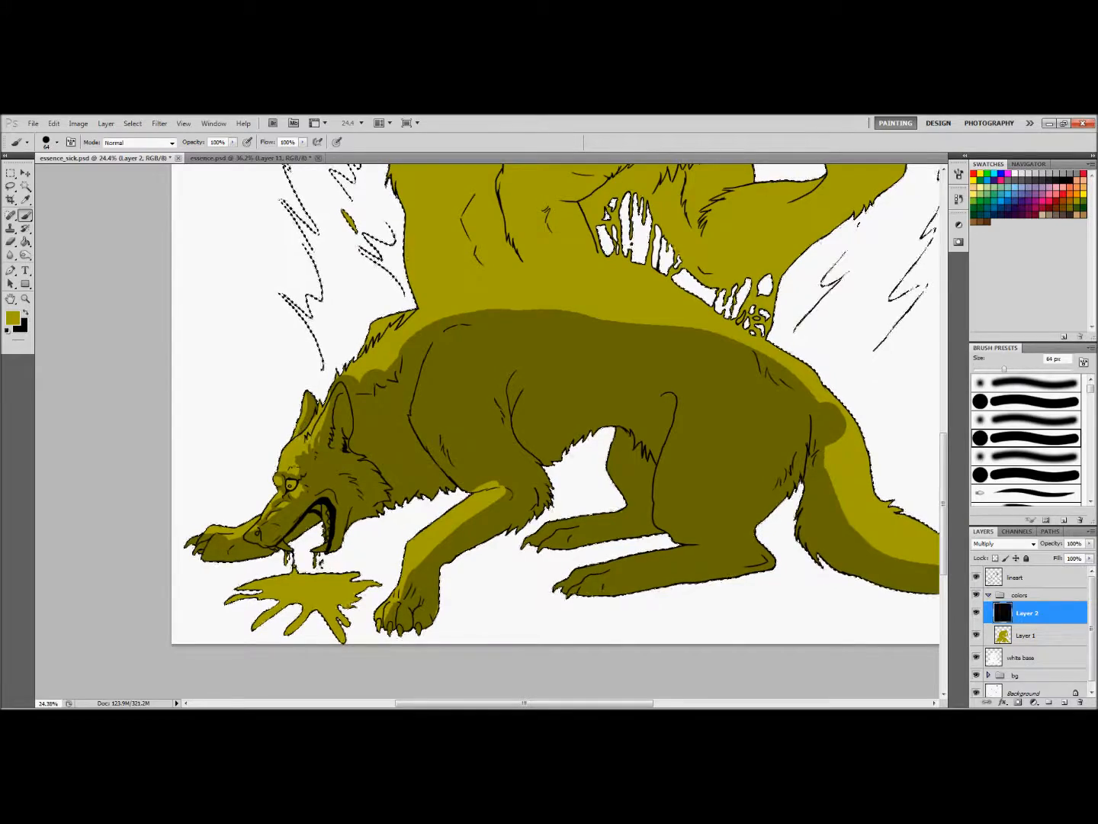
Erase the rounded shadow edge on the lower wolf's neck and front shoulder with a 131 px Eraser
{"action": "key", "text": "e"}
{"action": "right_click", "coordinate": [402, 365]}
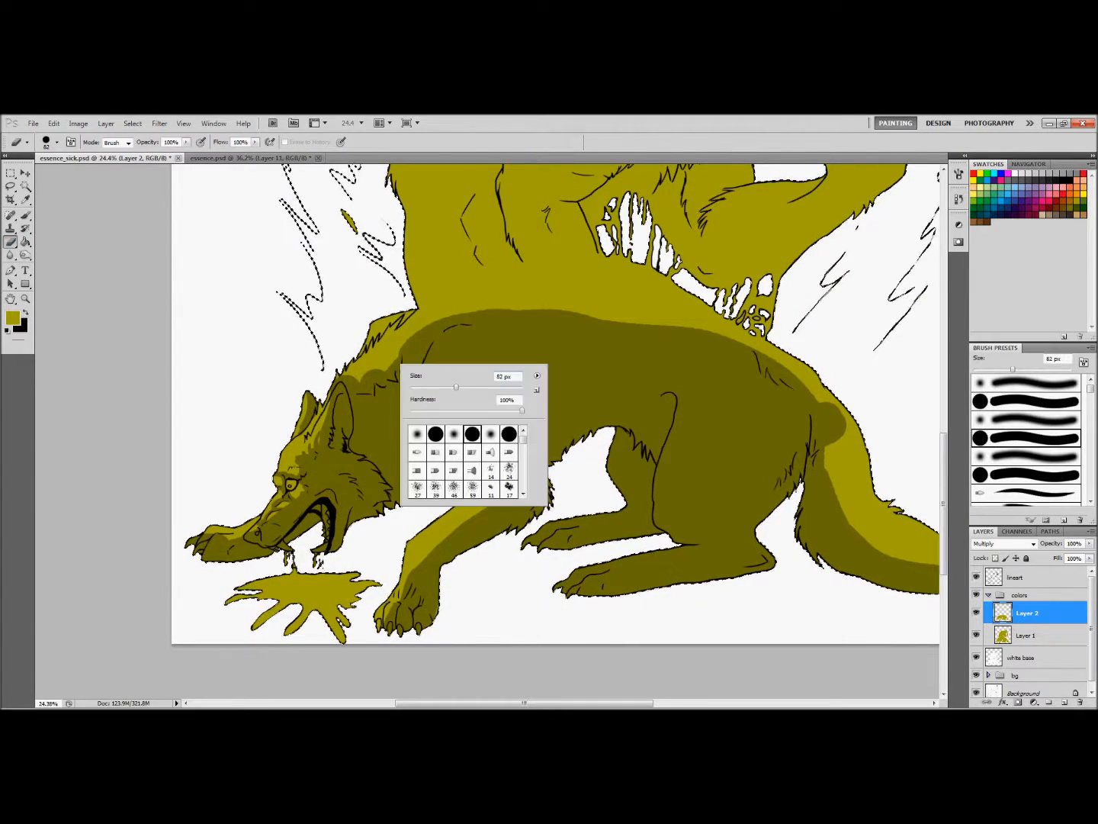
{"action": "left_click", "coordinate": [362, 384]}
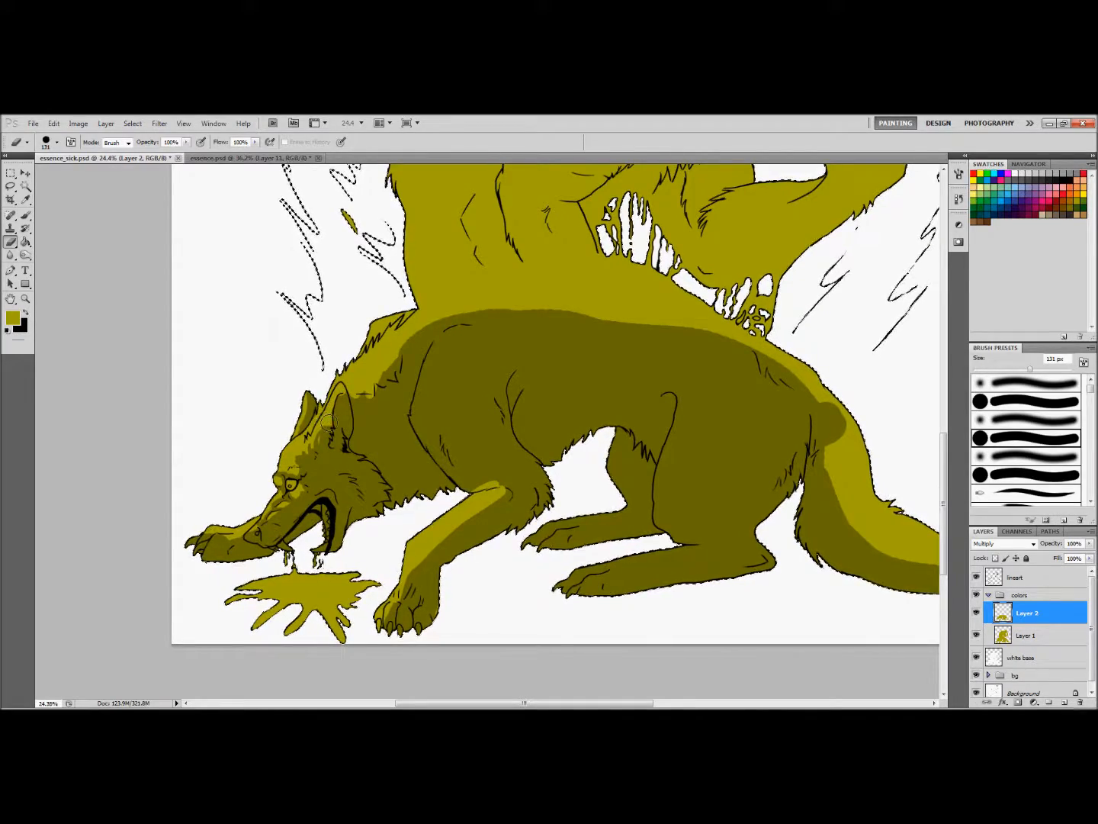
{"action": "left_click_drag", "start_coordinate": [402, 354], "coordinate": [447, 325]}
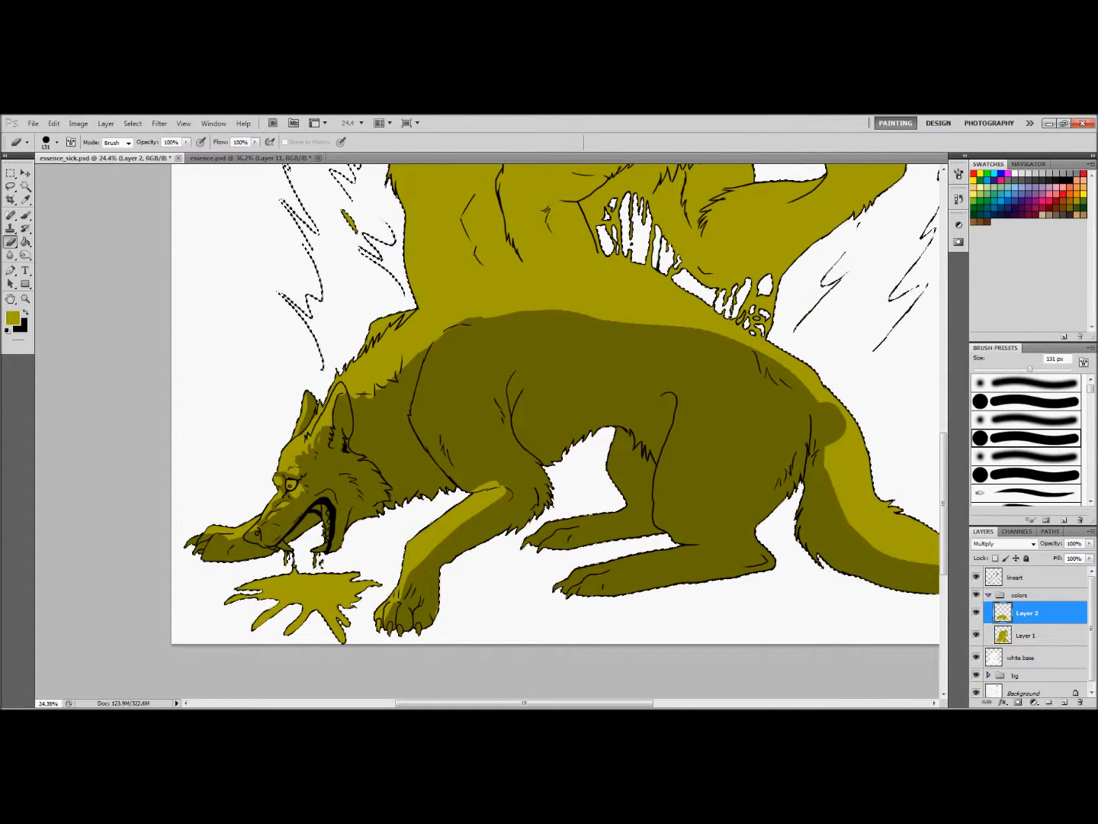
Erase the shadow along the upper edges of the lower wolf's two hind legs, using a smaller Eraser for the near one
{"action": "left_click_drag", "start_coordinate": [944, 449], "coordinate": [943, 473]}
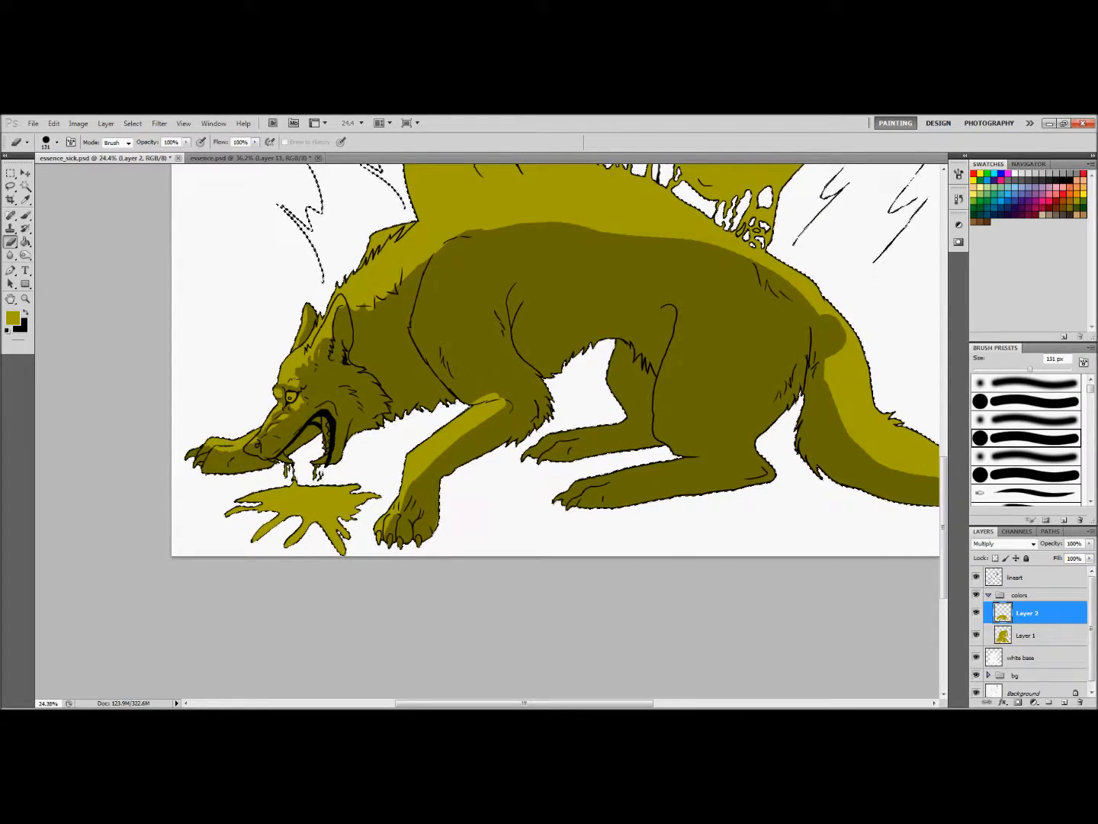
{"action": "left_click_drag", "start_coordinate": [526, 704], "coordinate": [562, 703]}
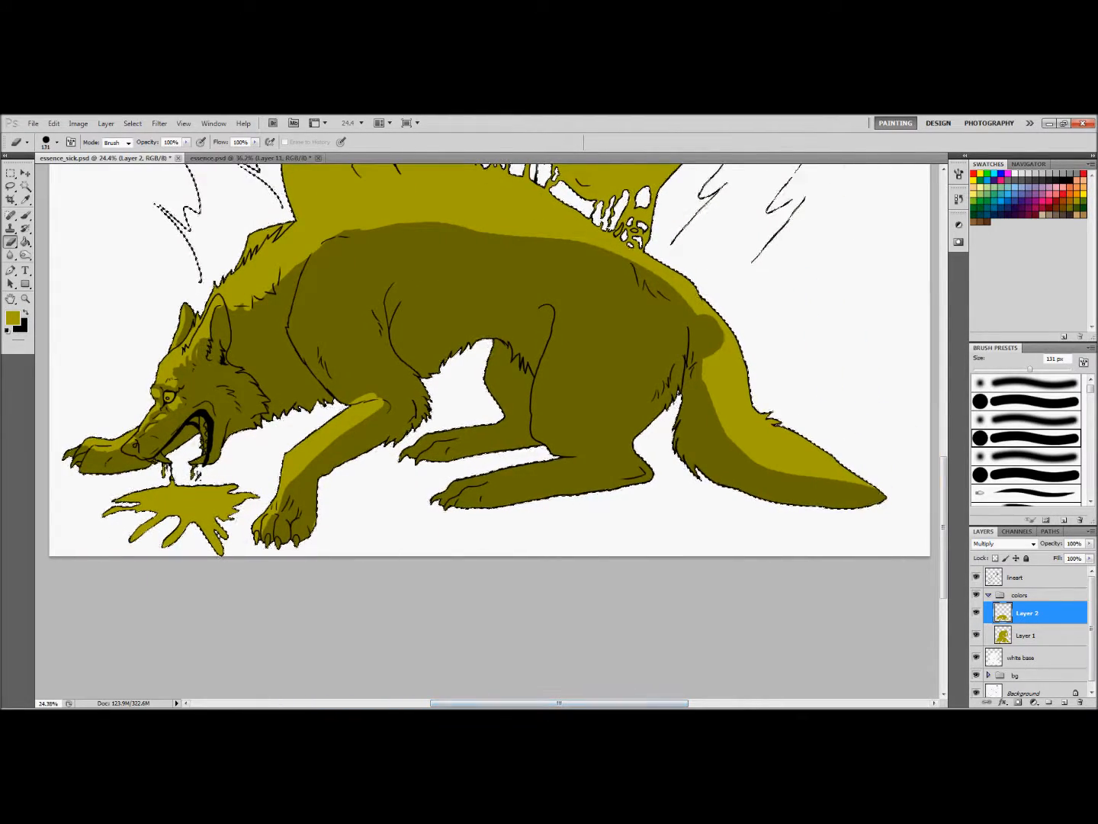
{"action": "mouse_move", "coordinate": [493, 341]}
{"action": "left_mouse_down"}
{"action": "mouse_move", "coordinate": [496, 416]}
{"action": "mouse_move", "coordinate": [464, 439]}
{"action": "left_mouse_up"}
{"action": "key", "text": "bracketleft"}
{"action": "key", "text": "bracketleft"}
{"action": "key", "text": "bracketleft"}
{"action": "left_click_drag", "start_coordinate": [584, 457], "coordinate": [453, 484]}
{"action": "left_click", "coordinate": [25, 215]}
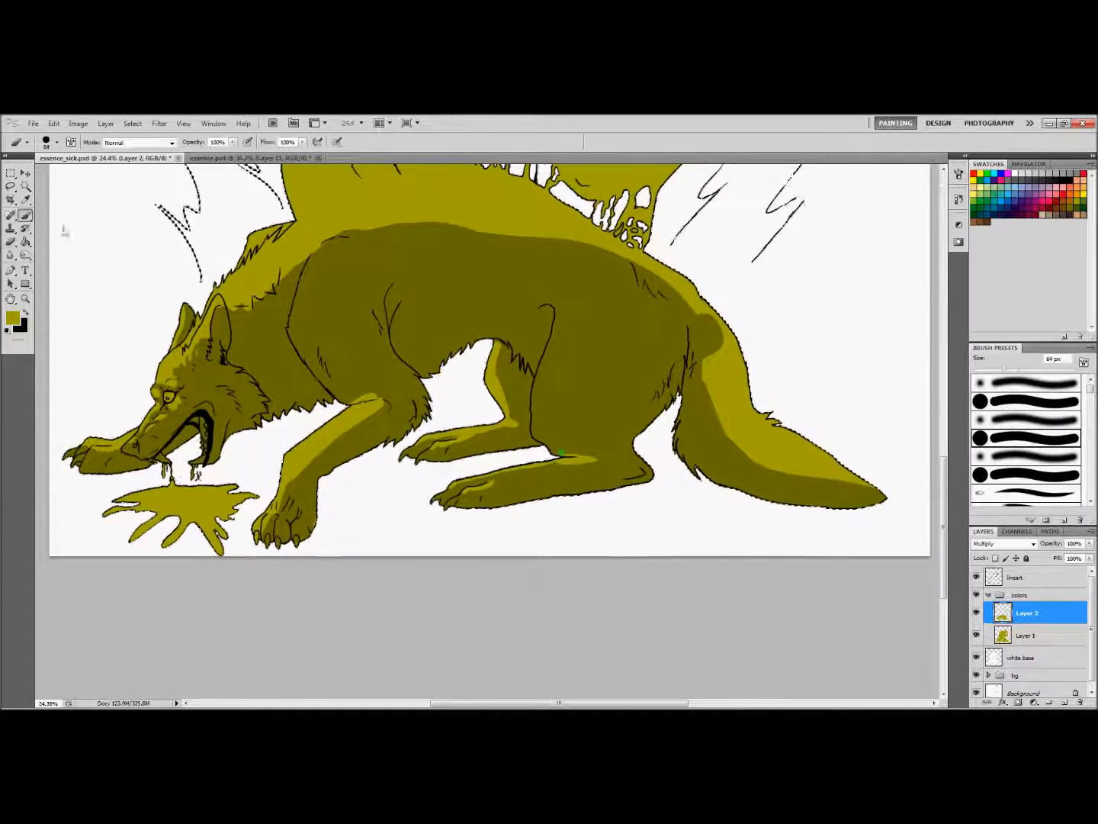
Erase small highlights on the toes of the lower wolf's near and far forepaws
{"action": "key", "text": "e"}
{"action": "mouse_move", "coordinate": [273, 507]}
{"action": "left_mouse_down"}
{"action": "mouse_move", "coordinate": [296, 496]}
{"action": "mouse_move", "coordinate": [302, 529]}
{"action": "left_mouse_up"}
{"action": "key", "text": "b"}
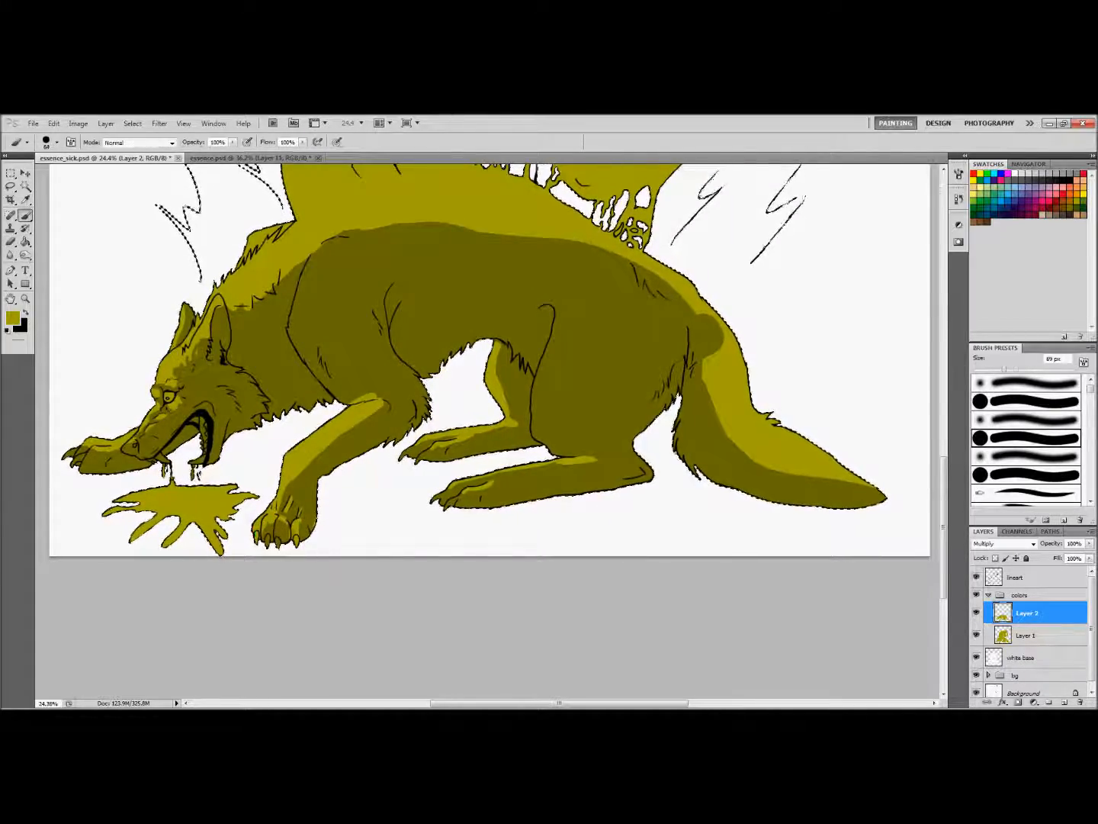
{"action": "key", "text": "e"}
{"action": "left_click_drag", "start_coordinate": [108, 453], "coordinate": [91, 458]}
{"action": "key", "text": "b"}
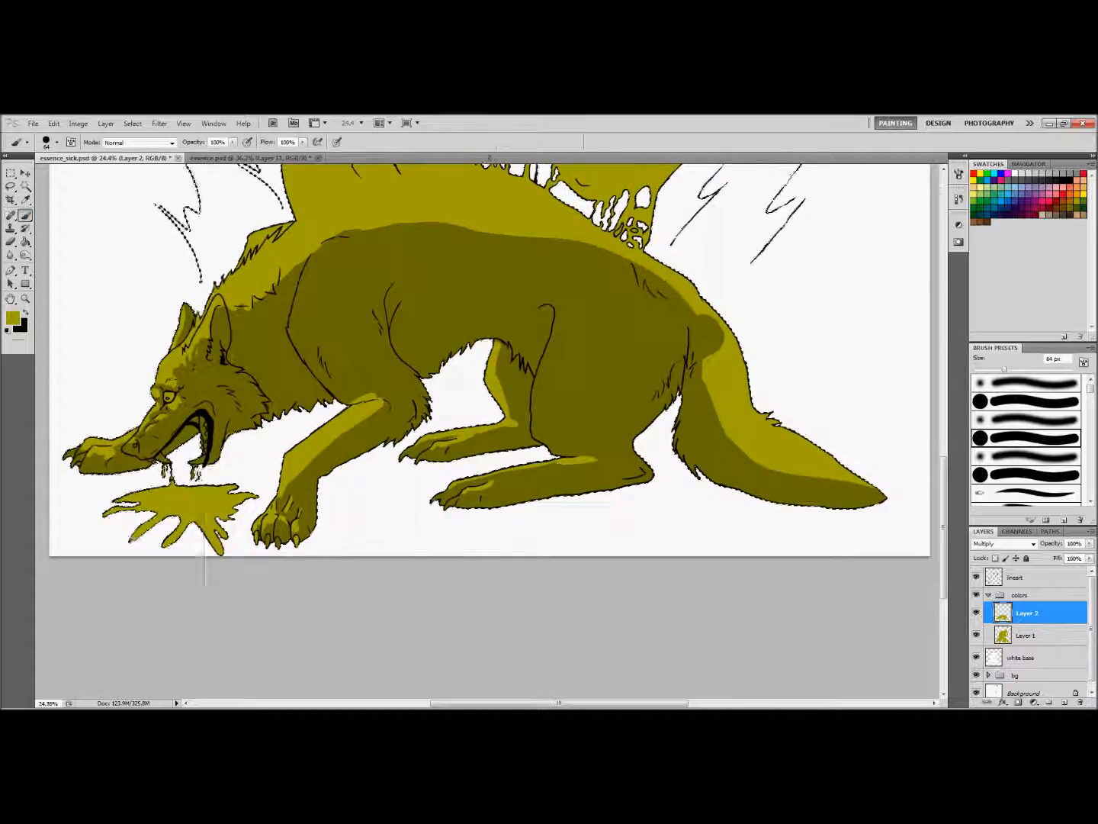
Roughen the shadow edge along the back, rump and tail with a 131 px Eraser, and brush fur tufts onto the neck at 64 px
{"action": "left_click_drag", "start_coordinate": [192, 235], "coordinate": [14, 235]}
{"action": "left_click", "coordinate": [11, 240]}
{"action": "mouse_move", "coordinate": [149, 229]}
{"action": "left_mouse_down"}
{"action": "mouse_move", "coordinate": [297, 238]}
{"action": "mouse_move", "coordinate": [530, 353]}
{"action": "mouse_move", "coordinate": [536, 398]}
{"action": "mouse_move", "coordinate": [635, 469]}
{"action": "left_mouse_up"}
{"action": "left_click_drag", "start_coordinate": [427, 213], "coordinate": [551, 214]}
{"action": "key", "text": "b"}
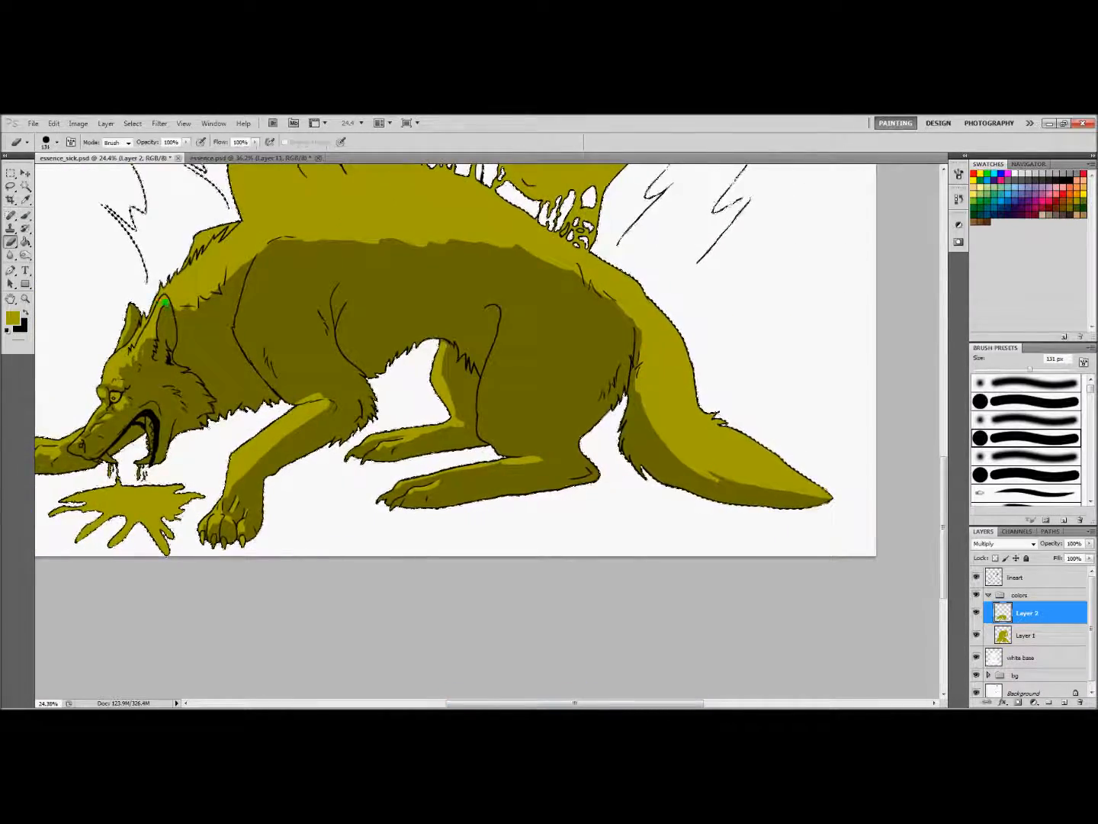
{"action": "mouse_move", "coordinate": [208, 304]}
{"action": "left_mouse_down"}
{"action": "mouse_move", "coordinate": [194, 288]}
{"action": "mouse_move", "coordinate": [247, 245]}
{"action": "mouse_move", "coordinate": [344, 235]}
{"action": "left_mouse_up"}
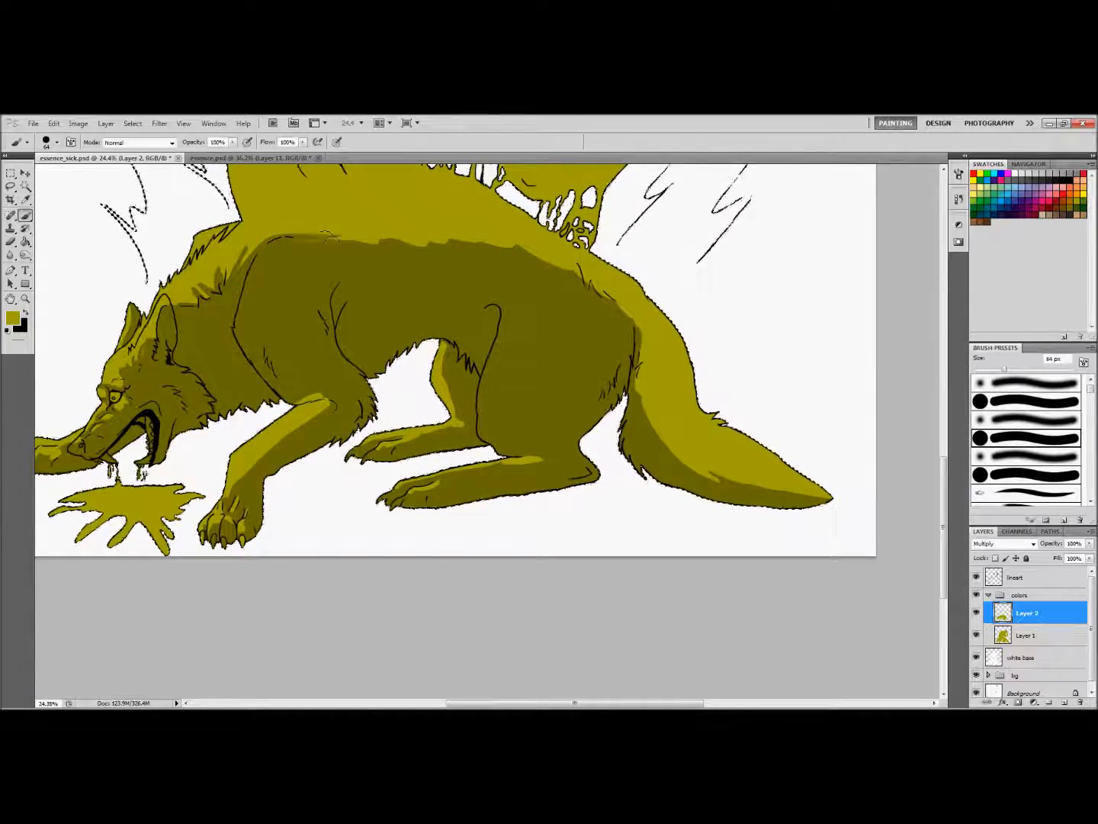
Paint fur strokes along the shadow edge of the lower wolf's tail with the 64 px brush
{"action": "left_click_drag", "start_coordinate": [944, 491], "coordinate": [945, 456]}
{"action": "left_click_drag", "start_coordinate": [641, 490], "coordinate": [662, 546]}
{"action": "mouse_move", "coordinate": [652, 511]}
{"action": "left_mouse_down"}
{"action": "mouse_move", "coordinate": [661, 566]}
{"action": "mouse_move", "coordinate": [673, 547]}
{"action": "mouse_move", "coordinate": [691, 587]}
{"action": "mouse_move", "coordinate": [676, 551]}
{"action": "mouse_move", "coordinate": [689, 581]}
{"action": "mouse_move", "coordinate": [717, 601]}
{"action": "mouse_move", "coordinate": [694, 573]}
{"action": "mouse_move", "coordinate": [736, 602]}
{"action": "left_mouse_up"}
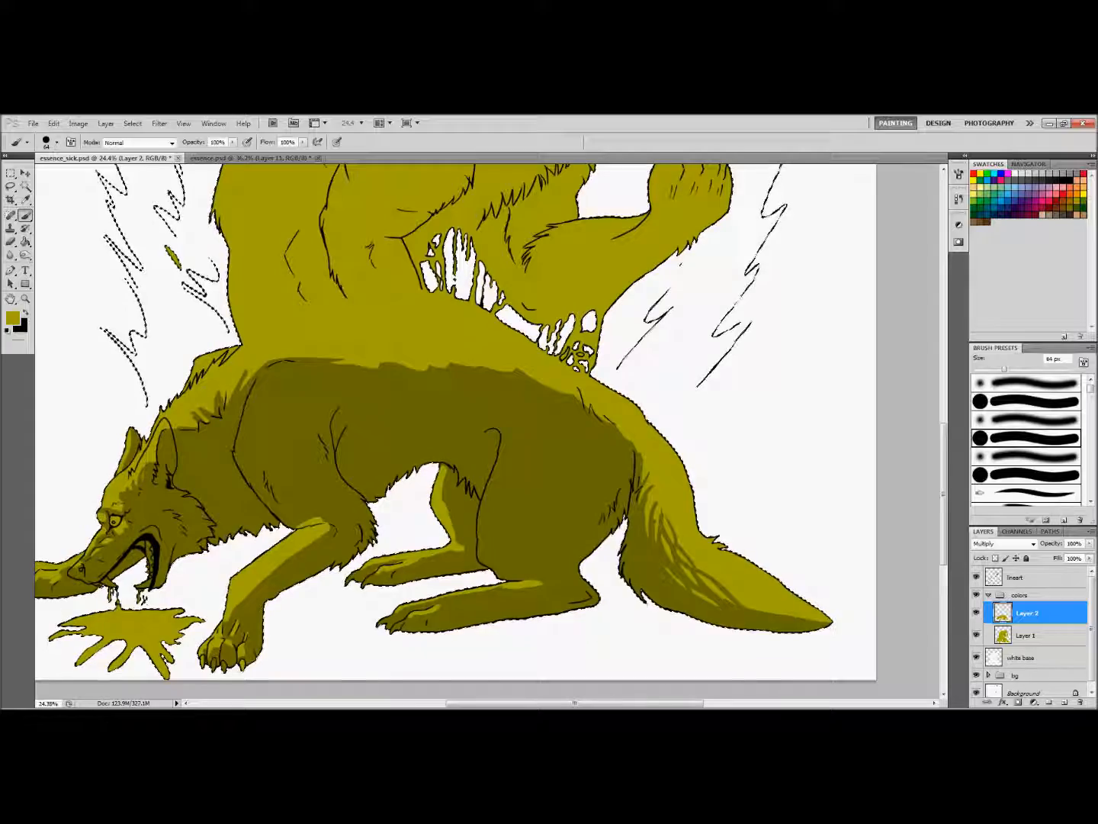
Paint fur strokes on the lower wolf's hind leg with a 43 px brush and step back the last two changes
{"action": "left_click_drag", "start_coordinate": [534, 704], "coordinate": [514, 703]}
{"action": "right_click", "coordinate": [541, 523]}
{"action": "left_click_drag", "start_coordinate": [588, 545], "coordinate": [576, 546]}
{"action": "left_click_drag", "start_coordinate": [520, 479], "coordinate": [518, 521]}
{"action": "left_click_drag", "start_coordinate": [552, 586], "coordinate": [571, 584]}
{"action": "mouse_move", "coordinate": [554, 704]}
{"action": "left_mouse_down"}
{"action": "mouse_move", "coordinate": [566, 703]}
{"action": "mouse_move", "coordinate": [527, 703]}
{"action": "left_mouse_up"}
{"action": "left_click", "coordinate": [54, 123]}
{"action": "left_click", "coordinate": [67, 158]}
{"action": "left_click", "coordinate": [54, 124]}
{"action": "left_click", "coordinate": [67, 157]}
Break up the shadow edge on the lower wolf's near foreleg with short fur strokes
{"action": "mouse_move", "coordinate": [500, 527]}
{"action": "left_mouse_down"}
{"action": "mouse_move", "coordinate": [464, 556]}
{"action": "mouse_move", "coordinate": [455, 542]}
{"action": "mouse_move", "coordinate": [436, 572]}
{"action": "mouse_move", "coordinate": [435, 545]}
{"action": "mouse_move", "coordinate": [468, 537]}
{"action": "mouse_move", "coordinate": [404, 591]}
{"action": "mouse_move", "coordinate": [427, 596]}
{"action": "mouse_move", "coordinate": [403, 599]}
{"action": "left_mouse_up"}
{"action": "key", "text": "e"}
{"action": "key", "text": "b"}
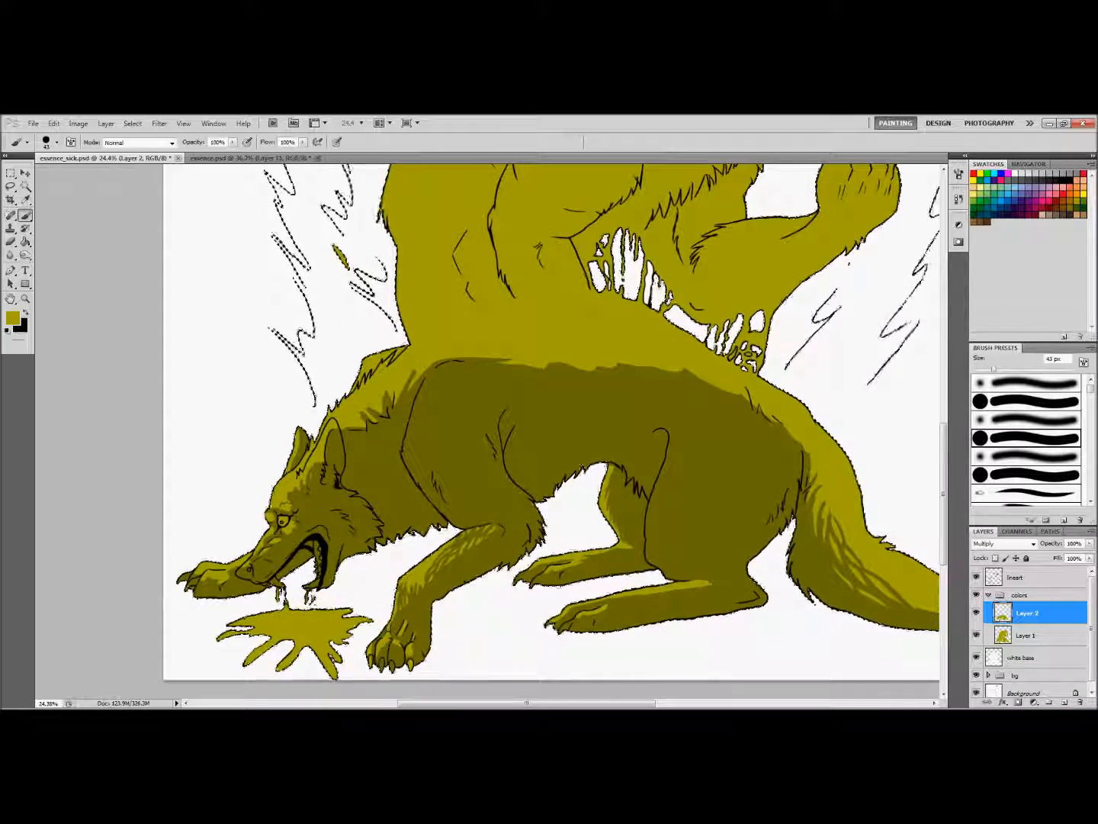
Set the opacity of Layer 2 to 50%
{"action": "left_click_drag", "start_coordinate": [526, 704], "coordinate": [509, 704]}
{"action": "key", "text": "z"}
{"action": "left_click_drag", "start_coordinate": [651, 480], "coordinate": [553, 462]}
{"action": "left_click", "coordinate": [1090, 544]}
{"action": "left_click_drag", "start_coordinate": [1087, 556], "coordinate": [1061, 559]}
Refine the shading at the base of the far ear with the Eraser and a 25 px brush
{"action": "mouse_move", "coordinate": [352, 435]}
{"action": "left_mouse_down"}
{"action": "mouse_move", "coordinate": [497, 488]}
{"action": "mouse_move", "coordinate": [408, 489]}
{"action": "left_mouse_up"}
{"action": "left_click_drag", "start_coordinate": [361, 478], "coordinate": [473, 480]}
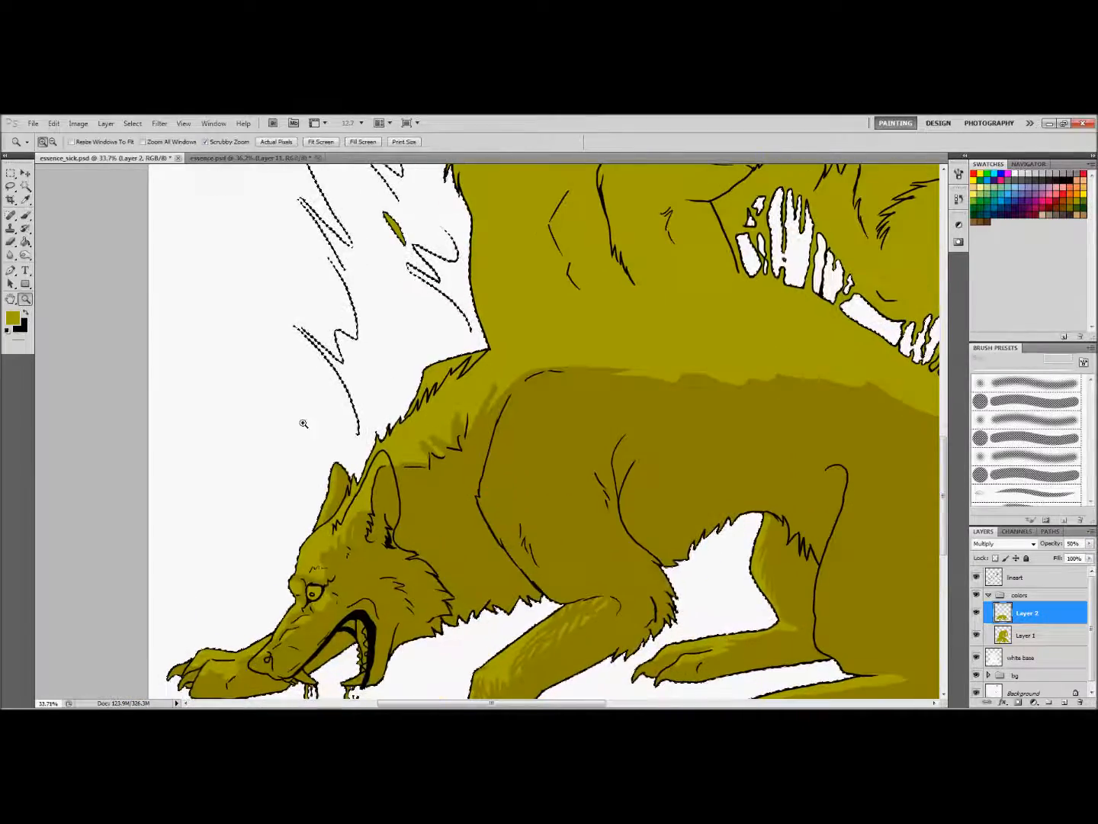
{"action": "key", "text": "b"}
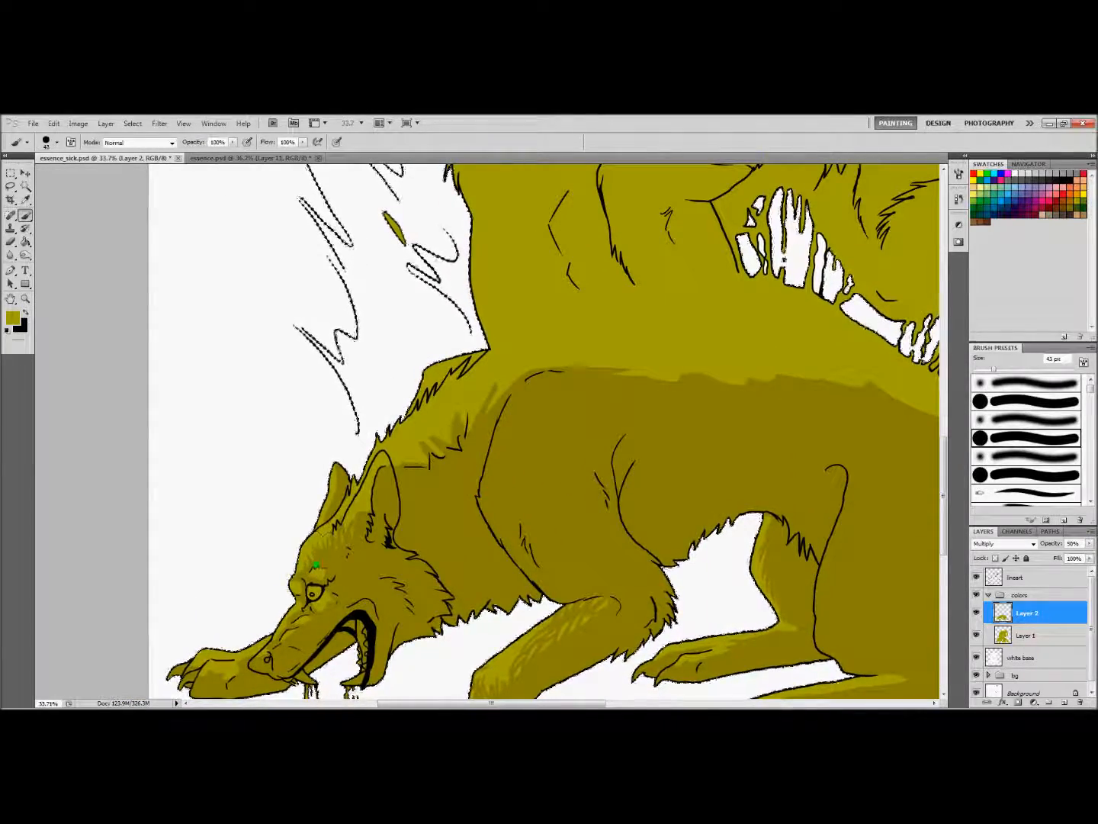
{"action": "key", "text": "e"}
{"action": "left_click_drag", "start_coordinate": [353, 484], "coordinate": [338, 510]}
{"action": "key", "text": "b"}
{"action": "right_click", "coordinate": [351, 513]}
{"action": "type", "text": "25"}
{"action": "key", "text": "Return"}
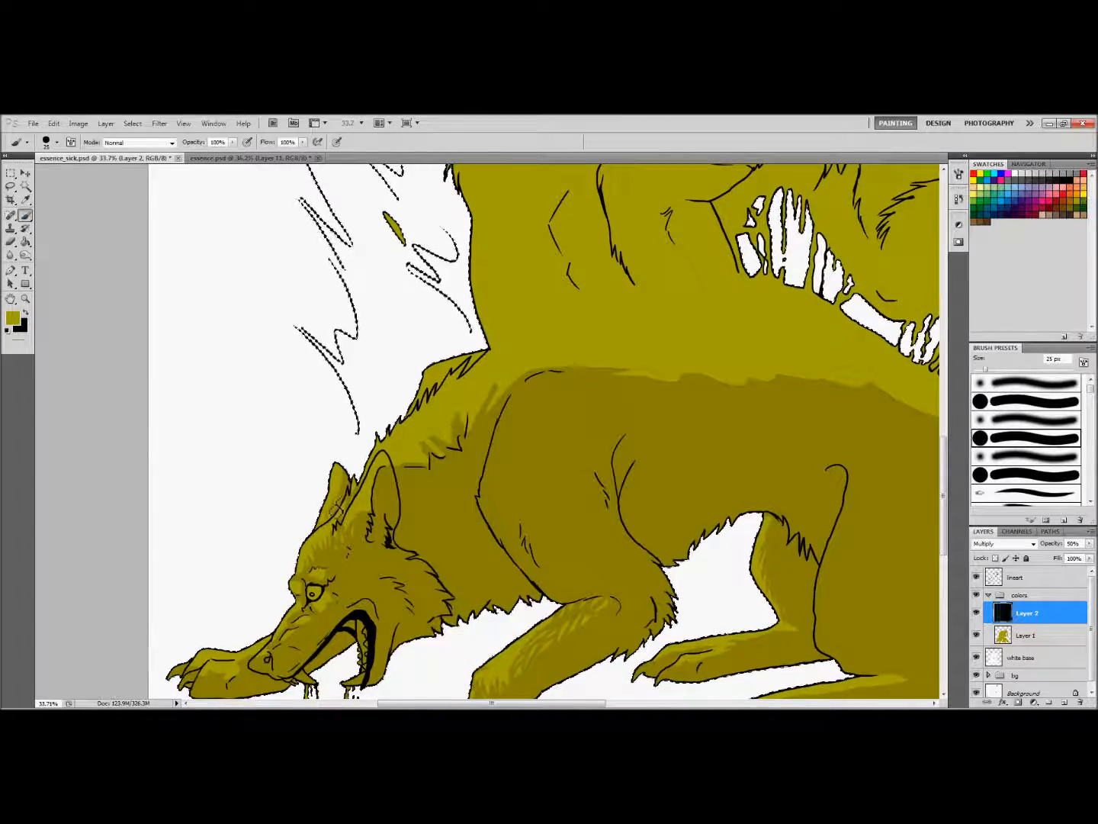
Fill the lit area of the lower wolf's neck with overlapping fur strokes, using the 25 px brush and the Eraser
{"action": "left_click_drag", "start_coordinate": [473, 703], "coordinate": [495, 704]}
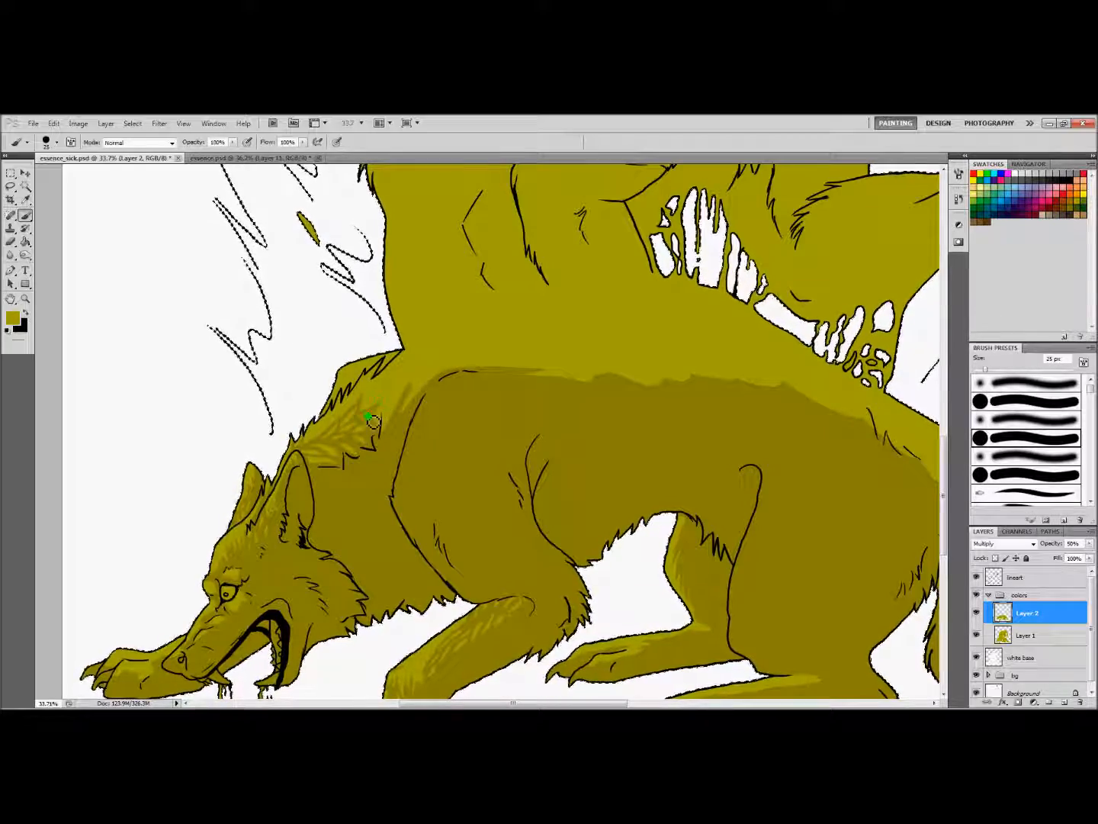
{"action": "scroll", "coordinate": [382, 377], "scroll_direction": "down", "scroll_amount": 5}
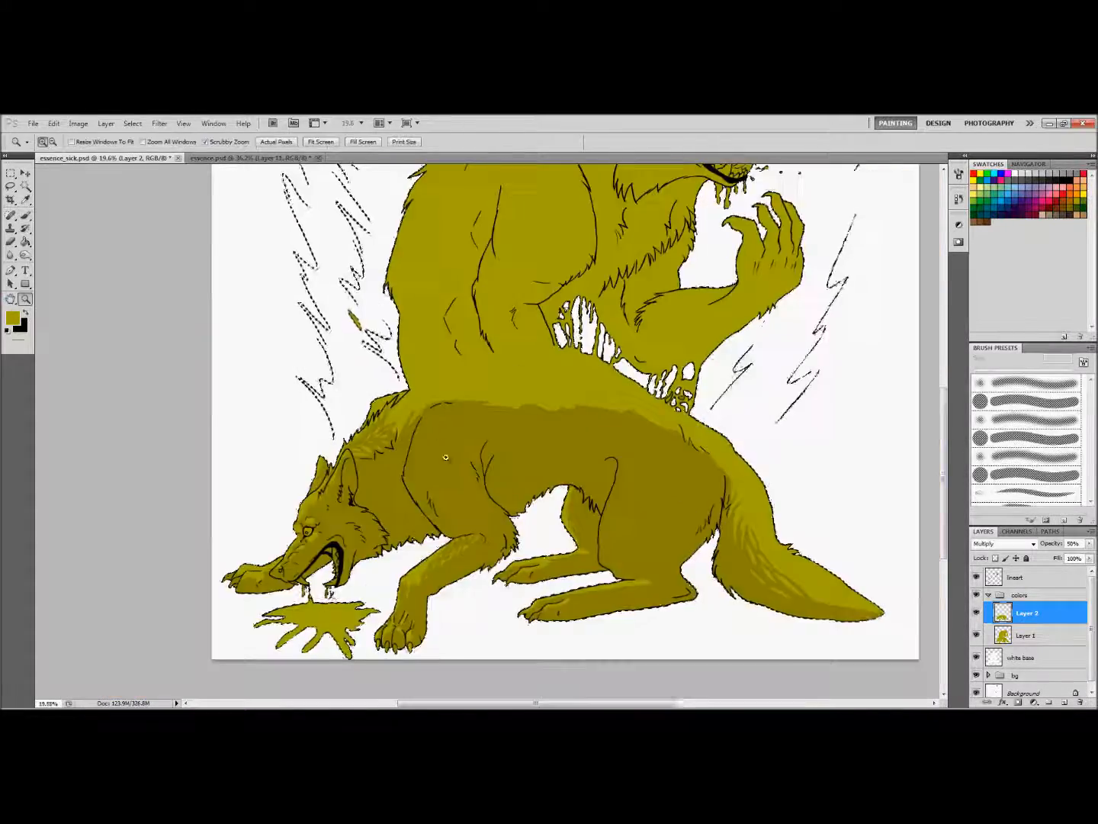
{"action": "scroll", "coordinate": [380, 441], "scroll_direction": "up", "scroll_amount": 5}
{"action": "mouse_move", "coordinate": [366, 430]}
{"action": "left_mouse_down"}
{"action": "mouse_move", "coordinate": [375, 417]}
{"action": "mouse_move", "coordinate": [389, 442]}
{"action": "mouse_move", "coordinate": [369, 459]}
{"action": "mouse_move", "coordinate": [371, 476]}
{"action": "left_mouse_up"}
{"action": "key", "text": "e"}
{"action": "key", "text": "b"}
Refine the shading below the lower wolf's eye and along its muzzle with a 22 px brush and a 34 px Eraser
{"action": "key", "text": "z"}
{"action": "left_click_drag", "start_coordinate": [153, 390], "coordinate": [203, 385]}
{"action": "key", "text": "b"}
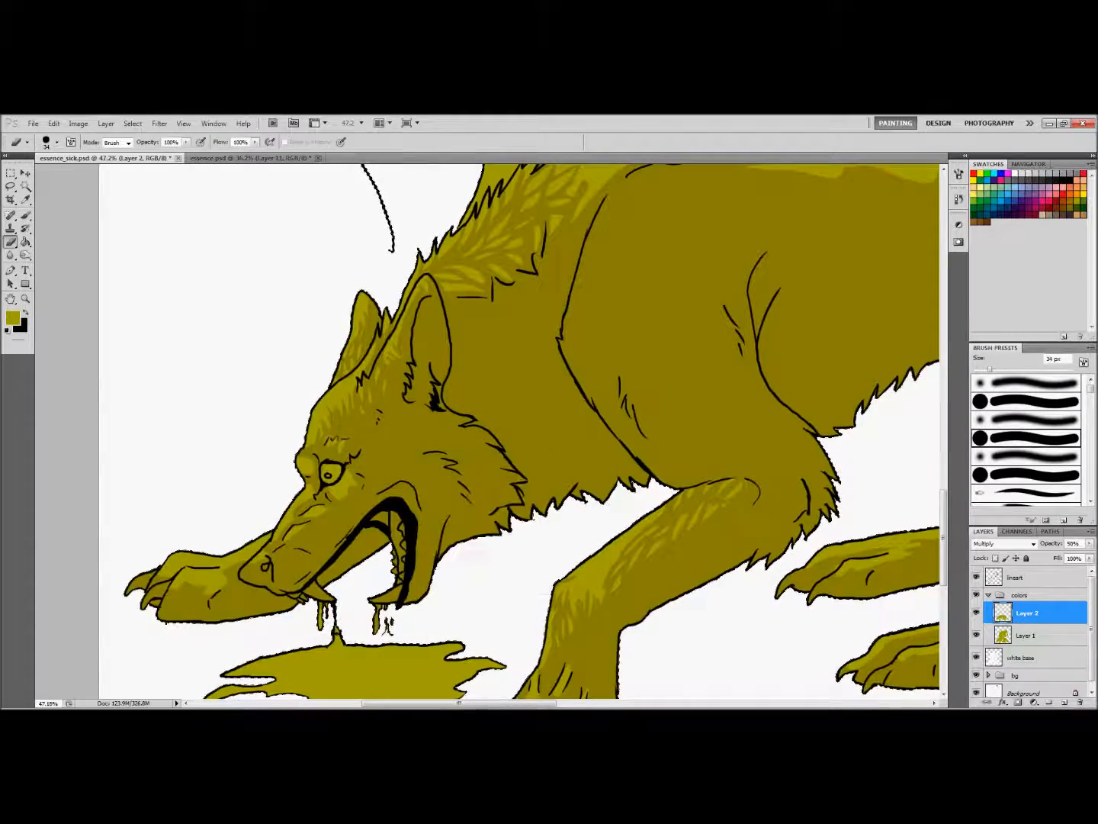
{"action": "key", "text": "e"}
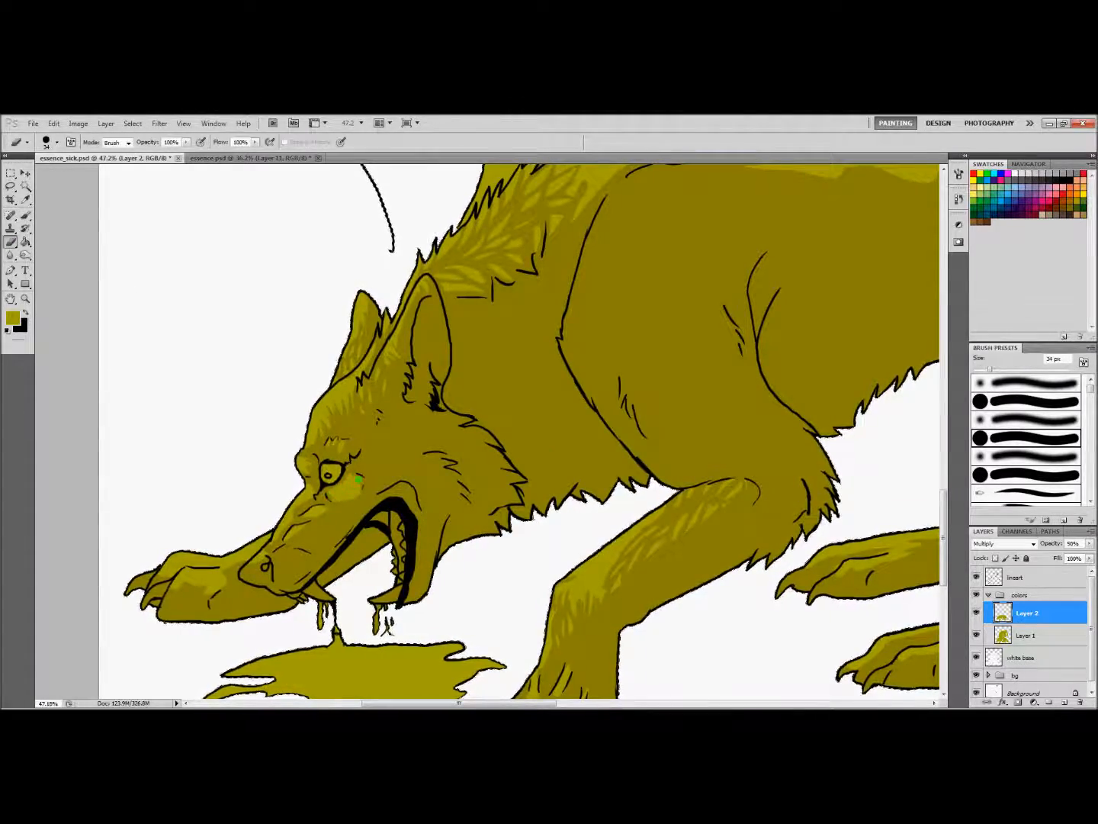
{"action": "key", "text": "b"}
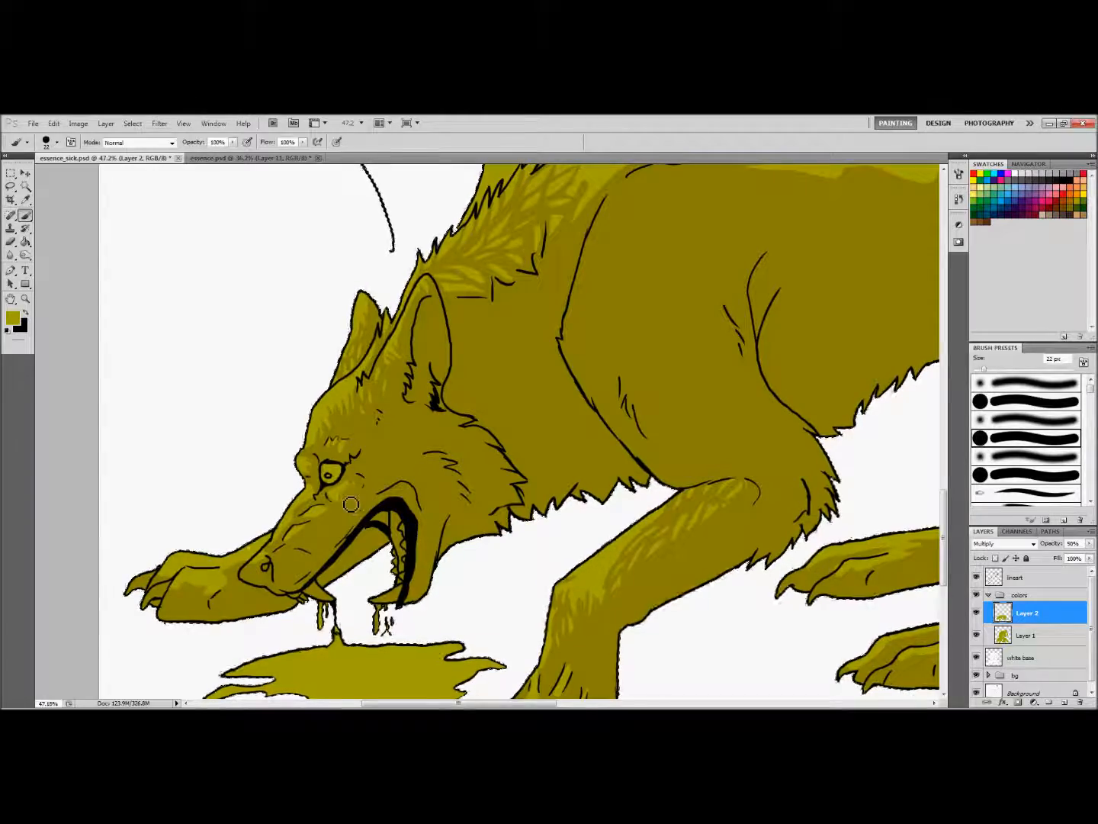
{"action": "key", "text": "e"}
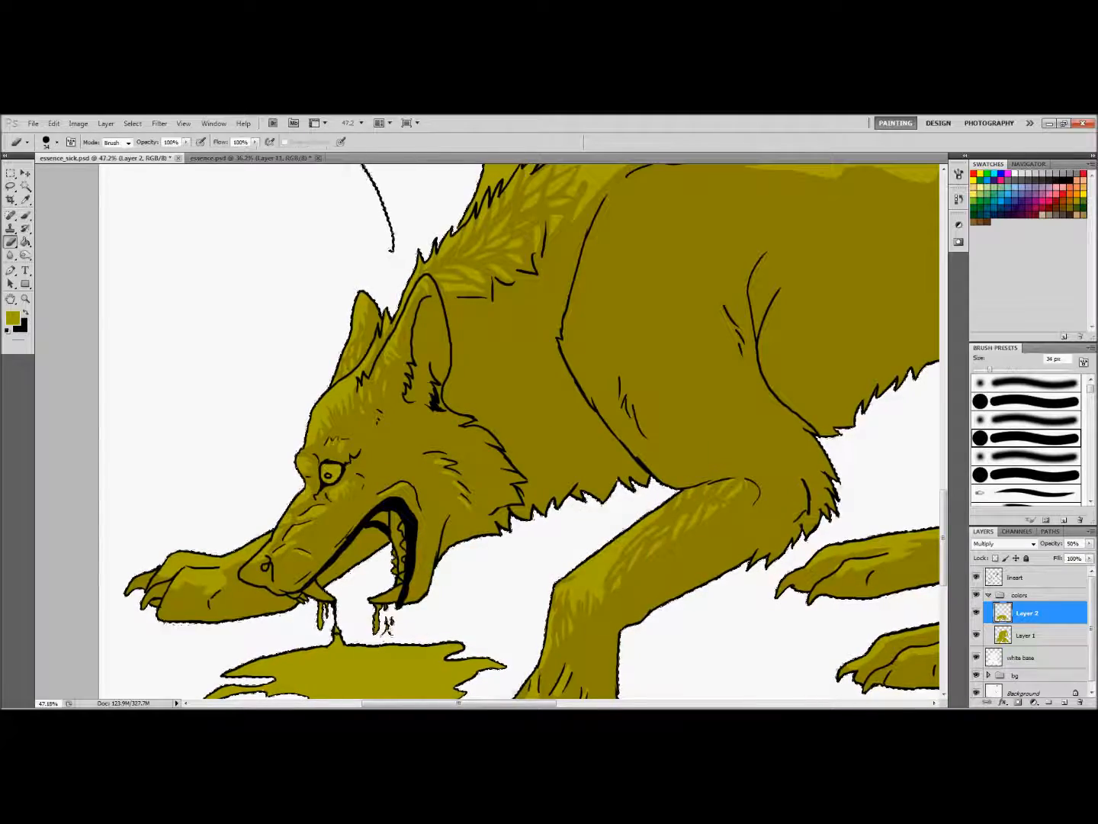
{"action": "key", "text": "b"}
Rework the highlights on the lower wolf's far forepaw with the Eraser and a 33 px brush
{"action": "left_click_drag", "start_coordinate": [459, 704], "coordinate": [434, 704]}
{"action": "left_click_drag", "start_coordinate": [943, 539], "coordinate": [943, 559]}
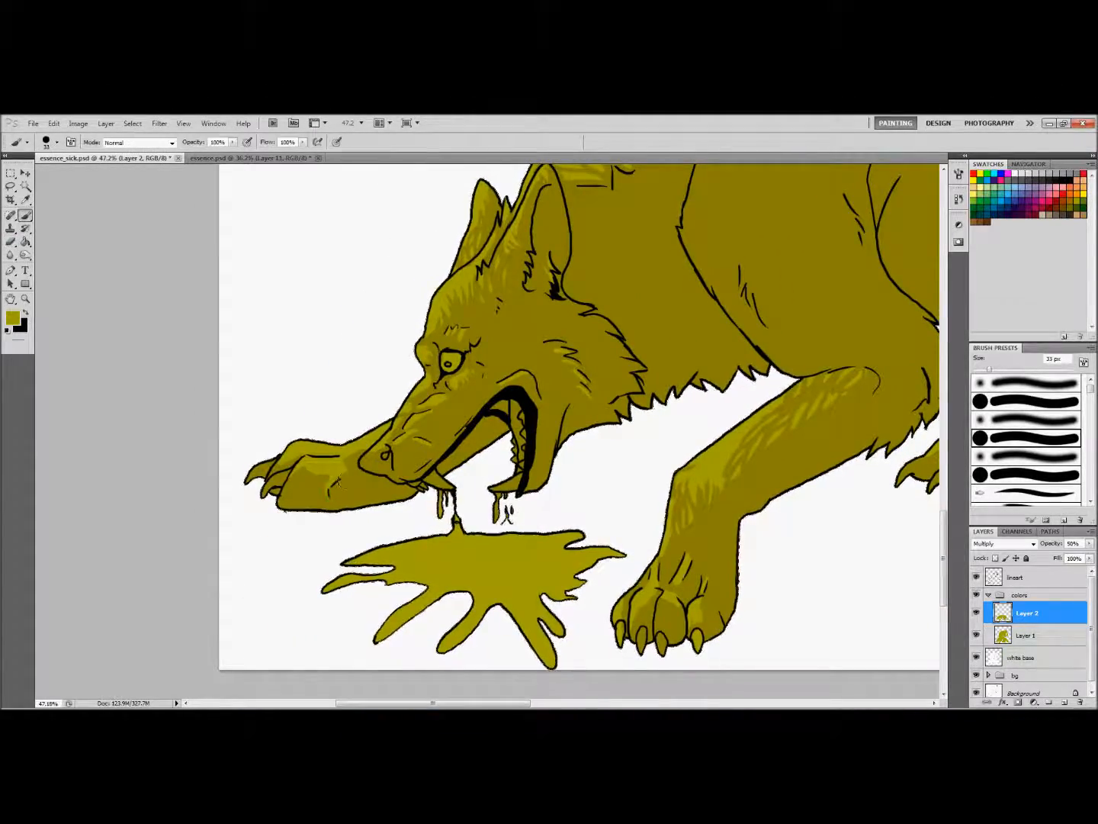
{"action": "key", "text": "e"}
{"action": "left_click_drag", "start_coordinate": [345, 463], "coordinate": [307, 463]}
{"action": "key", "text": "b"}
{"action": "key", "text": "e"}
{"action": "key", "text": "b"}
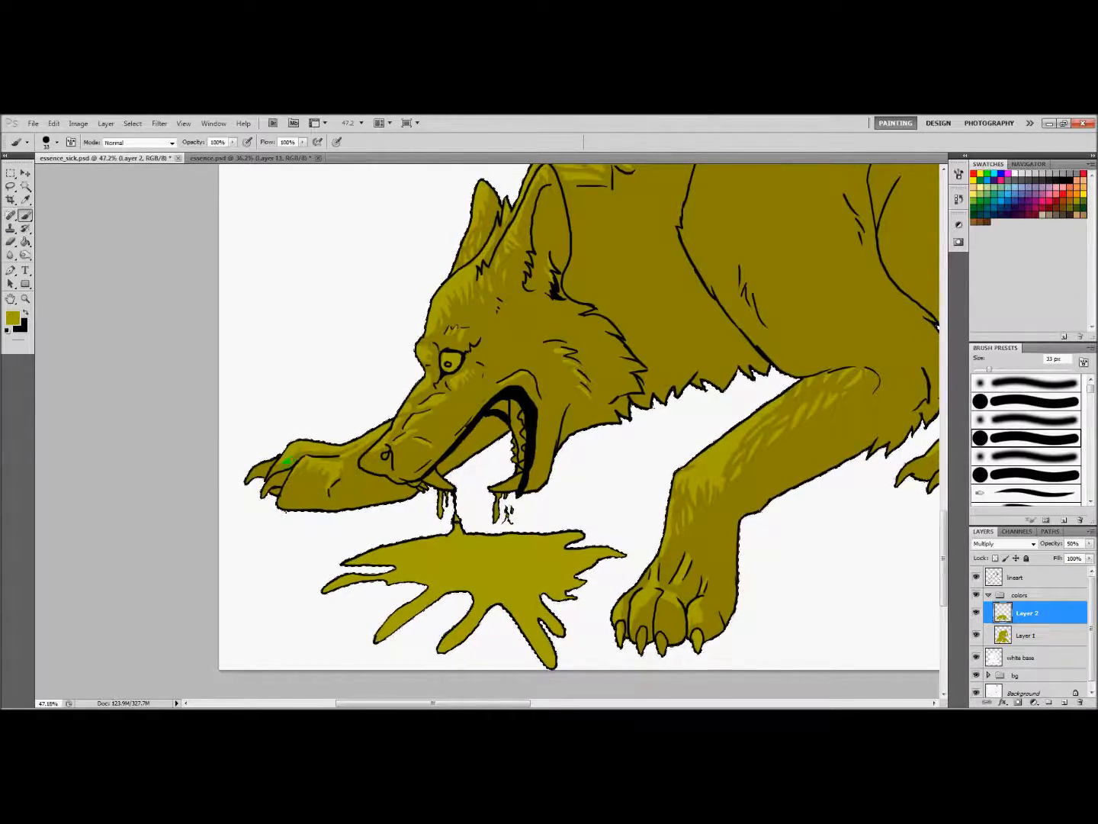
Add fine fur strokes to the near foreleg and rework its toe shading with a 21 px brush and a 34 px Eraser
{"action": "mouse_move", "coordinate": [673, 592]}
{"action": "left_mouse_down"}
{"action": "mouse_move", "coordinate": [390, 592]}
{"action": "mouse_move", "coordinate": [412, 600]}
{"action": "left_mouse_up"}
{"action": "key", "text": "e"}
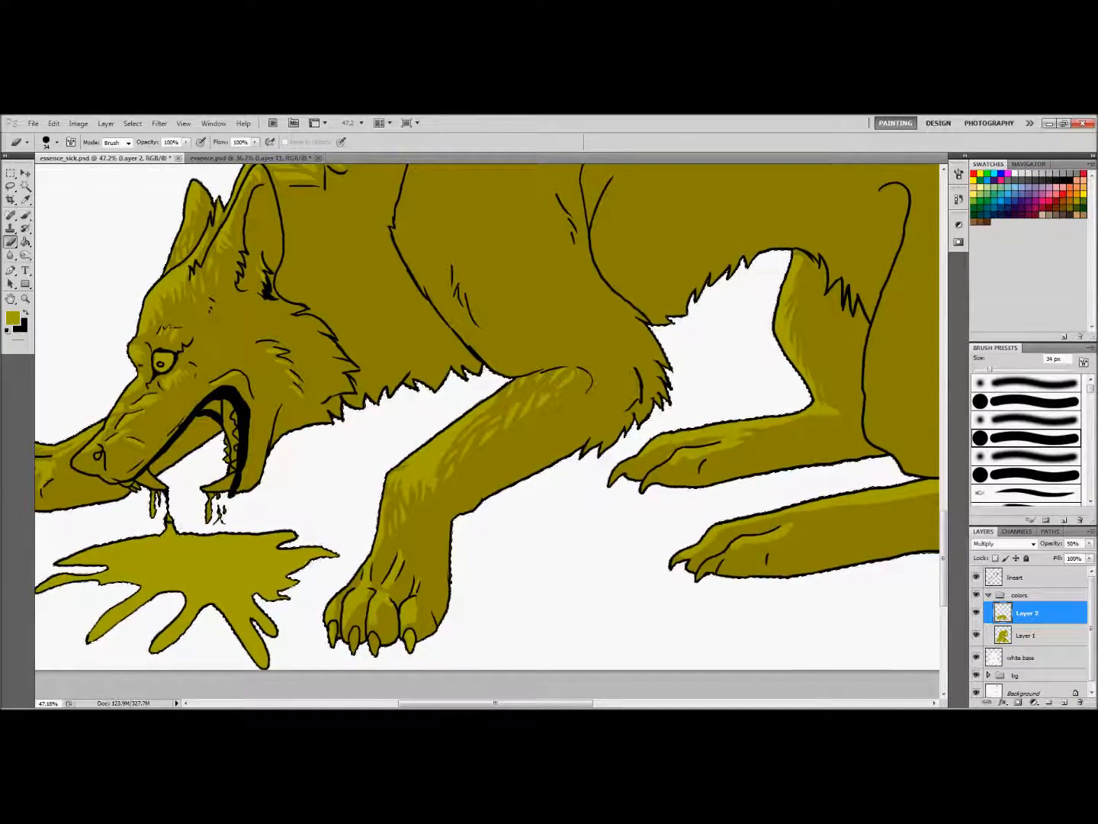
{"action": "key", "text": "b"}
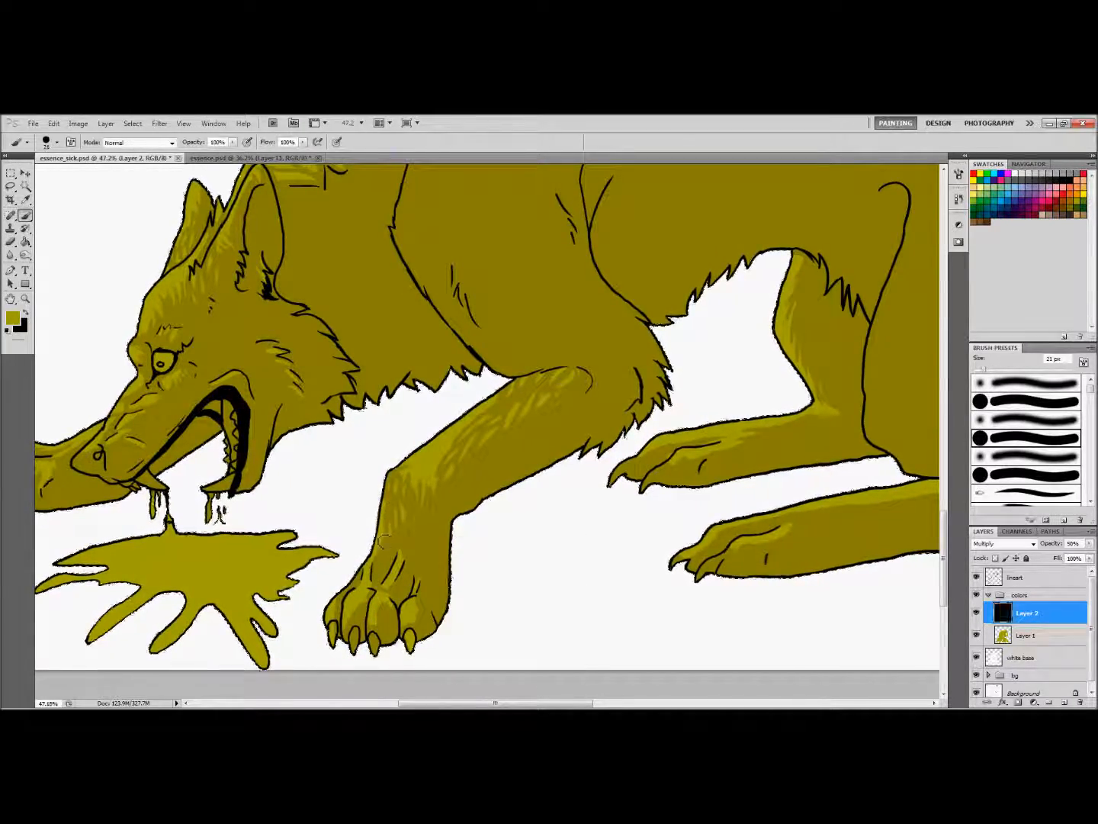
{"action": "key", "text": "e"}
{"action": "key", "text": "b"}
{"action": "mouse_move", "coordinate": [390, 600]}
{"action": "left_mouse_down"}
{"action": "mouse_move", "coordinate": [389, 627]}
{"action": "mouse_move", "coordinate": [381, 619]}
{"action": "left_mouse_up"}
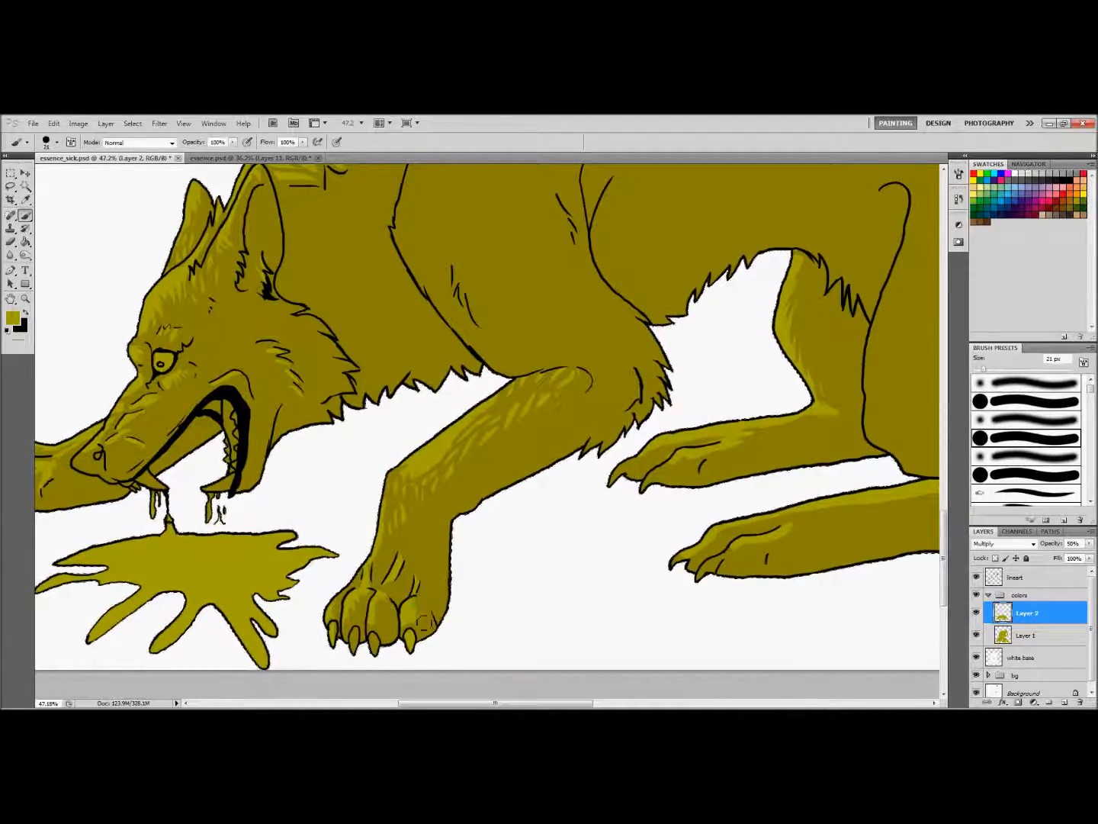
Paint rows of overlapping leaf-shaped fur strokes above the lower wolf's shoulder and front back with a 33 px brush
{"action": "left_click_drag", "start_coordinate": [496, 703], "coordinate": [546, 703]}
{"action": "left_click_drag", "start_coordinate": [945, 526], "coordinate": [944, 461]}
{"action": "left_click_drag", "start_coordinate": [545, 704], "coordinate": [512, 703]}
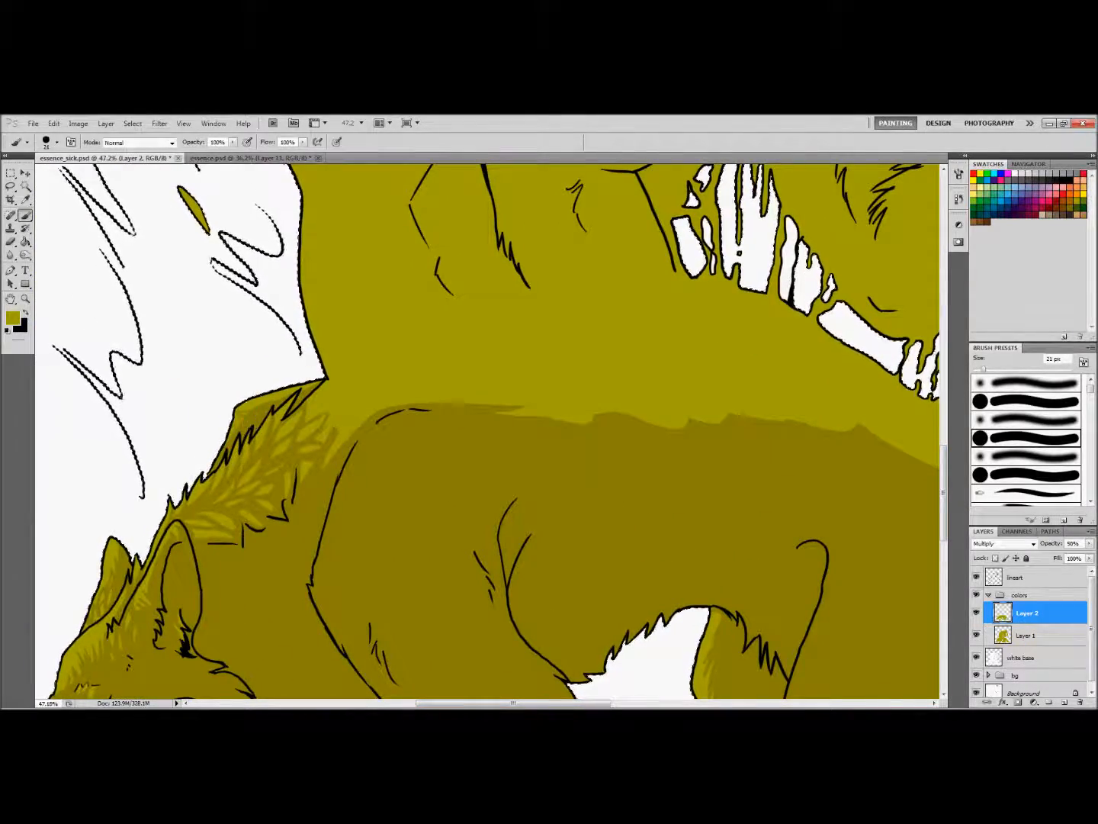
{"action": "left_click_drag", "start_coordinate": [514, 704], "coordinate": [539, 703]}
{"action": "right_click", "coordinate": [264, 450]}
{"action": "left_click_drag", "start_coordinate": [300, 469], "coordinate": [306, 469]}
{"action": "mouse_move", "coordinate": [251, 374]}
{"action": "left_mouse_down"}
{"action": "mouse_move", "coordinate": [207, 417]}
{"action": "mouse_move", "coordinate": [218, 428]}
{"action": "left_mouse_up"}
{"action": "mouse_move", "coordinate": [321, 397]}
{"action": "left_mouse_down"}
{"action": "mouse_move", "coordinate": [247, 406]}
{"action": "mouse_move", "coordinate": [208, 384]}
{"action": "left_mouse_up"}
{"action": "left_click_drag", "start_coordinate": [302, 358], "coordinate": [244, 367]}
{"action": "mouse_move", "coordinate": [294, 406]}
{"action": "left_mouse_down"}
{"action": "mouse_move", "coordinate": [248, 415]}
{"action": "mouse_move", "coordinate": [223, 454]}
{"action": "left_mouse_up"}
{"action": "mouse_move", "coordinate": [388, 458]}
{"action": "left_mouse_down", "text": "ctrl"}
{"action": "mouse_move", "coordinate": [321, 457]}
{"action": "mouse_move", "coordinate": [404, 463]}
{"action": "left_mouse_up", "text": "ctrl"}
{"action": "left_click_drag", "start_coordinate": [259, 496], "coordinate": [333, 478]}
{"action": "mouse_move", "coordinate": [260, 505]}
{"action": "left_mouse_down"}
{"action": "mouse_move", "coordinate": [367, 491]}
{"action": "mouse_move", "coordinate": [361, 511]}
{"action": "left_mouse_up"}
{"action": "mouse_move", "coordinate": [248, 480]}
{"action": "left_mouse_down"}
{"action": "mouse_move", "coordinate": [334, 439]}
{"action": "mouse_move", "coordinate": [360, 457]}
{"action": "mouse_move", "coordinate": [318, 469]}
{"action": "left_mouse_up"}
{"action": "mouse_move", "coordinate": [320, 468]}
{"action": "left_mouse_down"}
{"action": "mouse_move", "coordinate": [387, 468]}
{"action": "mouse_move", "coordinate": [408, 484]}
{"action": "left_mouse_up"}
{"action": "scroll", "coordinate": [367, 477], "scroll_direction": "right", "scroll_amount": 4}
{"action": "mouse_move", "coordinate": [153, 499]}
{"action": "left_mouse_down"}
{"action": "mouse_move", "coordinate": [222, 490]}
{"action": "mouse_move", "coordinate": [234, 509]}
{"action": "mouse_move", "coordinate": [272, 480]}
{"action": "left_mouse_up"}
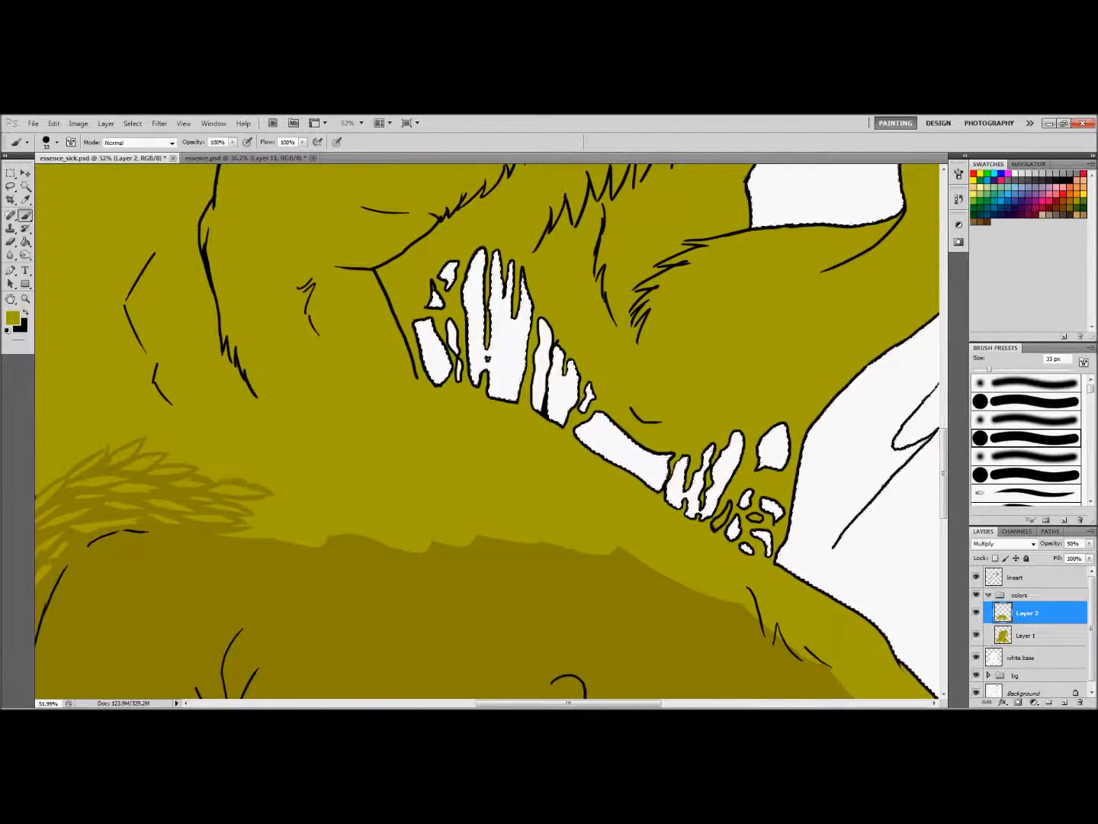
{"action": "left_click_drag", "start_coordinate": [567, 704], "coordinate": [540, 704]}
{"action": "mouse_move", "coordinate": [367, 511]}
{"action": "left_mouse_down"}
{"action": "mouse_move", "coordinate": [429, 534]}
{"action": "mouse_move", "coordinate": [381, 489]}
{"action": "left_mouse_up"}
Erase light fur strokes into the shadow behind the top of the lower wolf's shoulder
{"action": "key", "text": "z"}
{"action": "left_click_drag", "start_coordinate": [944, 485], "coordinate": [945, 518]}
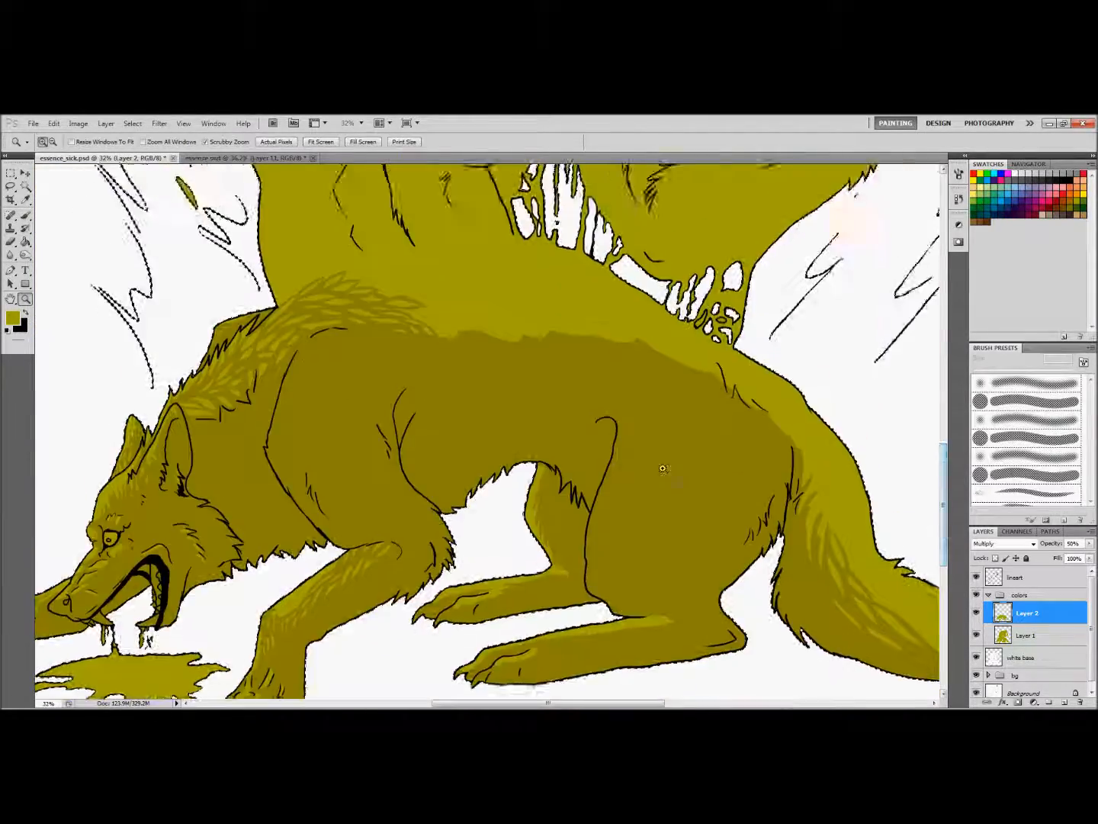
{"action": "left_click_drag", "start_coordinate": [476, 315], "coordinate": [548, 315]}
{"action": "key", "text": "e"}
{"action": "left_click_drag", "start_coordinate": [413, 369], "coordinate": [401, 345]}
{"action": "mouse_move", "coordinate": [391, 364]}
{"action": "left_mouse_down"}
{"action": "mouse_move", "coordinate": [381, 340]}
{"action": "mouse_move", "coordinate": [314, 334]}
{"action": "left_mouse_up"}
{"action": "mouse_move", "coordinate": [305, 358]}
{"action": "left_mouse_down"}
{"action": "mouse_move", "coordinate": [304, 336]}
{"action": "mouse_move", "coordinate": [309, 355]}
{"action": "left_mouse_up"}
Erase a large highlight patch from the shadow on the lower wolf's upper shoulder
{"action": "key", "text": "z"}
{"action": "left_click_drag", "start_coordinate": [315, 495], "coordinate": [156, 495]}
{"action": "left_click_drag", "start_coordinate": [275, 526], "coordinate": [458, 527]}
{"action": "key", "text": "e"}
{"action": "right_click", "coordinate": [336, 348]}
{"action": "left_click_drag", "start_coordinate": [316, 312], "coordinate": [337, 282]}
{"action": "mouse_move", "coordinate": [284, 354]}
{"action": "left_mouse_down"}
{"action": "mouse_move", "coordinate": [306, 317]}
{"action": "mouse_move", "coordinate": [397, 298]}
{"action": "mouse_move", "coordinate": [252, 487]}
{"action": "left_mouse_up"}
{"action": "left_click_drag", "start_coordinate": [426, 293], "coordinate": [405, 423]}
{"action": "left_click_drag", "start_coordinate": [406, 422], "coordinate": [252, 494]}
Paint short fur strokes along the front and rear edges of the lower wolf's shoulder highlight with a 28 px brush
{"action": "left_click", "coordinate": [57, 143]}
{"action": "mouse_move", "coordinate": [290, 402]}
{"action": "left_mouse_down"}
{"action": "mouse_move", "coordinate": [388, 284]}
{"action": "mouse_move", "coordinate": [400, 385]}
{"action": "mouse_move", "coordinate": [319, 422]}
{"action": "mouse_move", "coordinate": [335, 397]}
{"action": "left_mouse_up"}
{"action": "key", "text": "z"}
{"action": "left_click_drag", "start_coordinate": [473, 497], "coordinate": [395, 497]}
{"action": "mouse_move", "coordinate": [367, 444]}
{"action": "left_mouse_down"}
{"action": "mouse_move", "coordinate": [427, 444]}
{"action": "mouse_move", "coordinate": [420, 406]}
{"action": "mouse_move", "coordinate": [409, 412]}
{"action": "mouse_move", "coordinate": [402, 488]}
{"action": "left_mouse_up"}
{"action": "key", "text": "b"}
{"action": "left_click_drag", "start_coordinate": [346, 370], "coordinate": [321, 433]}
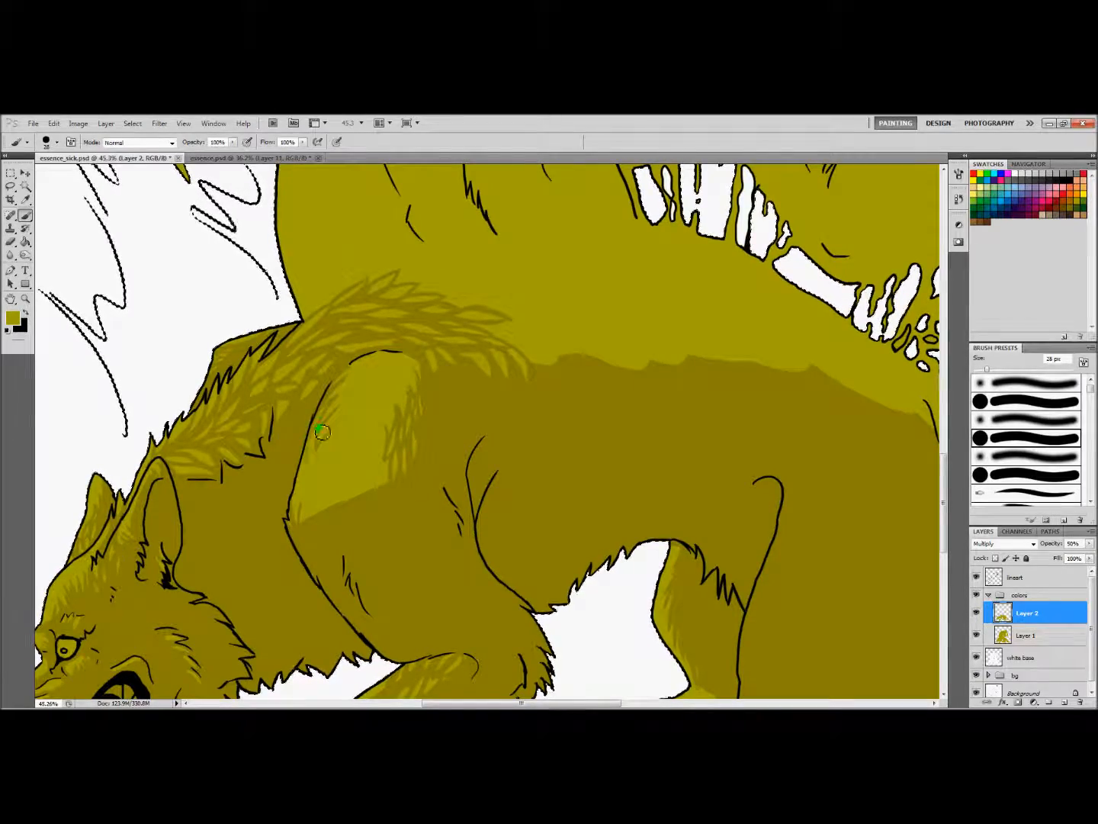
{"action": "left_click_drag", "start_coordinate": [330, 498], "coordinate": [312, 472]}
{"action": "key", "text": "e"}
{"action": "key", "text": "b"}
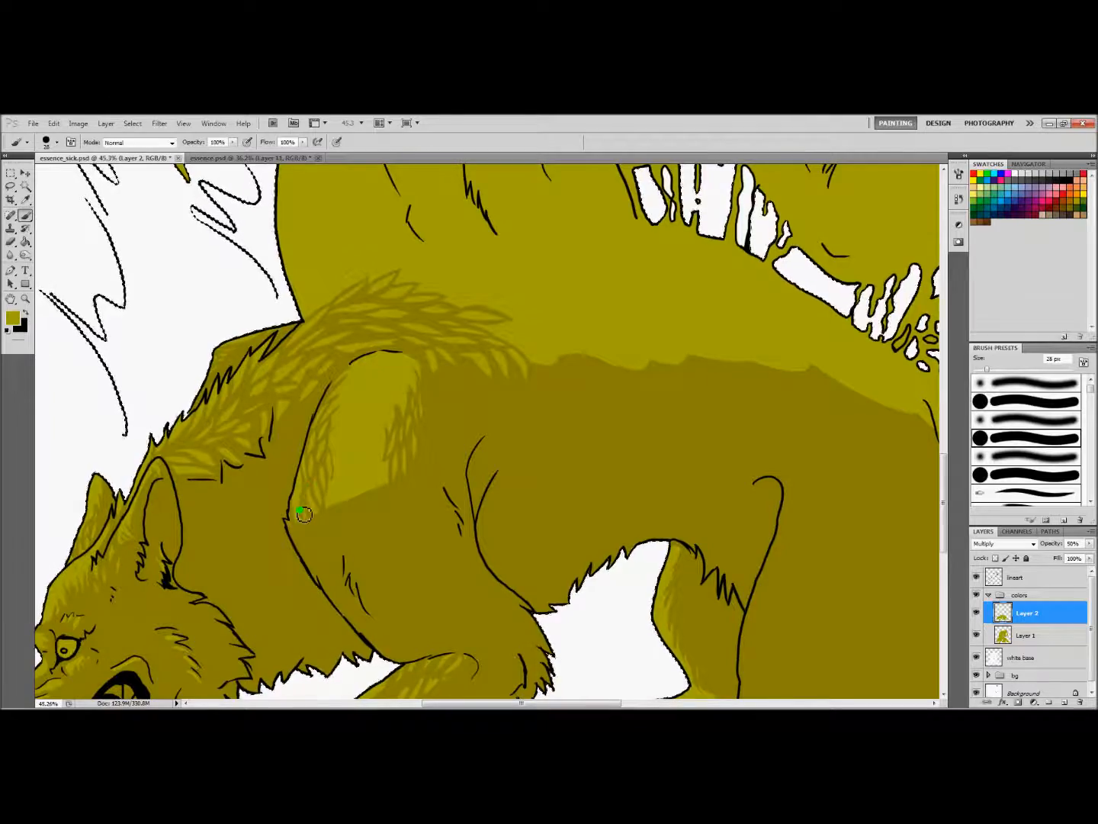
{"action": "left_click_drag", "start_coordinate": [304, 514], "coordinate": [305, 492]}
Break up the bottom edge of the shoulder highlight with fur strokes and add fine strokes inside it
{"action": "left_click_drag", "start_coordinate": [522, 704], "coordinate": [559, 703]}
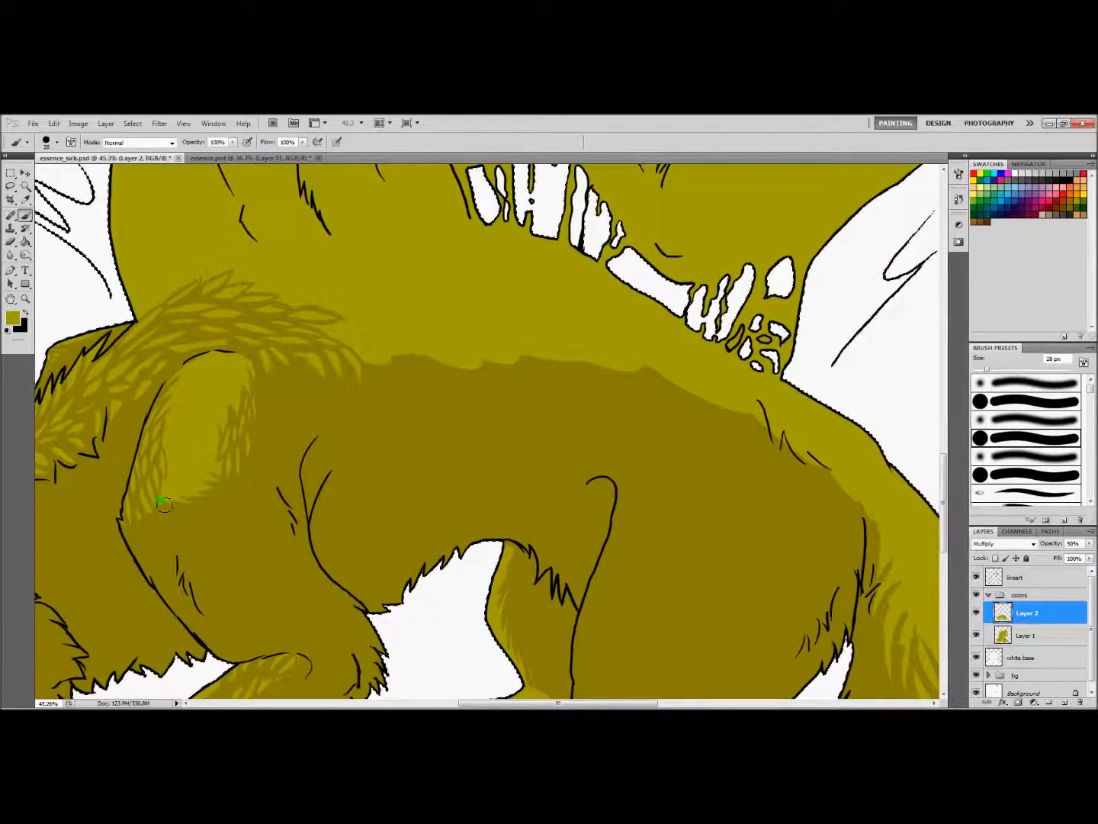
{"action": "mouse_move", "coordinate": [313, 492]}
{"action": "left_mouse_down"}
{"action": "mouse_move", "coordinate": [277, 481]}
{"action": "mouse_move", "coordinate": [320, 481]}
{"action": "left_mouse_up"}
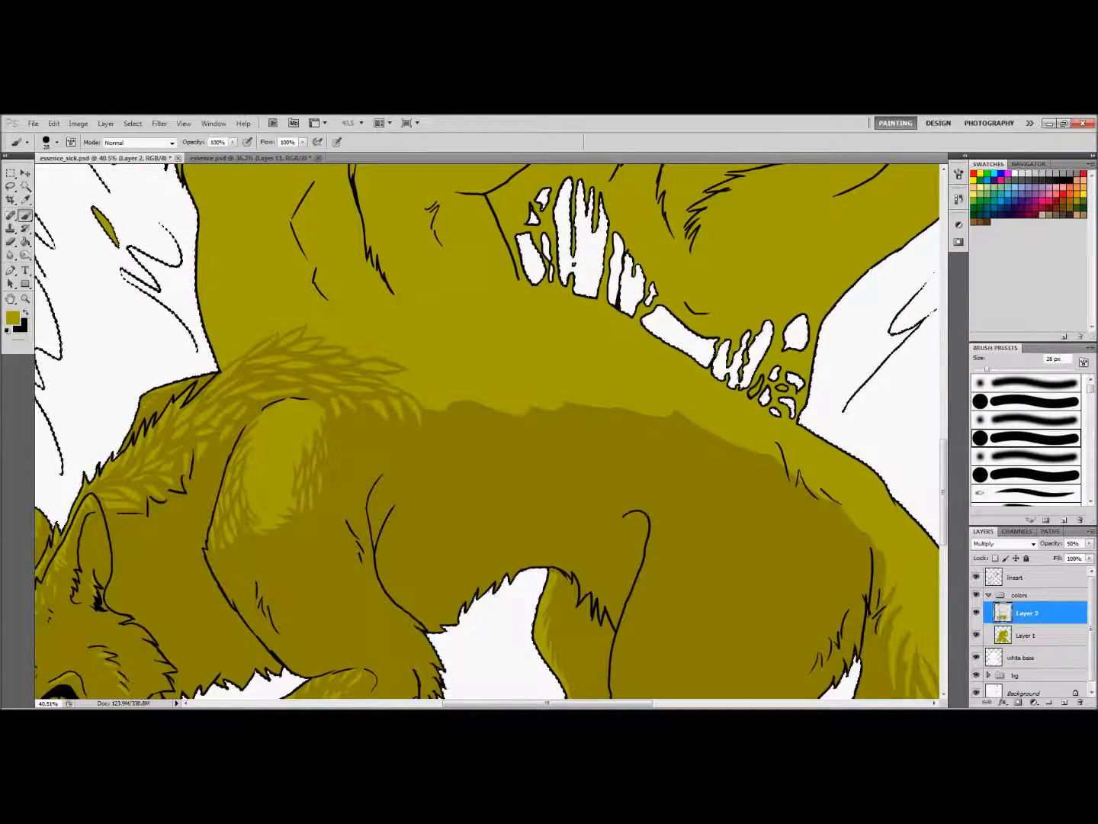
{"action": "left_click_drag", "start_coordinate": [269, 432], "coordinate": [272, 470]}
{"action": "mouse_move", "coordinate": [361, 494]}
{"action": "left_mouse_down"}
{"action": "mouse_move", "coordinate": [325, 495]}
{"action": "mouse_move", "coordinate": [370, 488]}
{"action": "left_mouse_up"}
{"action": "mouse_move", "coordinate": [301, 460]}
{"action": "left_mouse_down"}
{"action": "mouse_move", "coordinate": [315, 510]}
{"action": "mouse_move", "coordinate": [255, 473]}
{"action": "left_mouse_up"}
{"action": "right_click", "coordinate": [279, 478]}
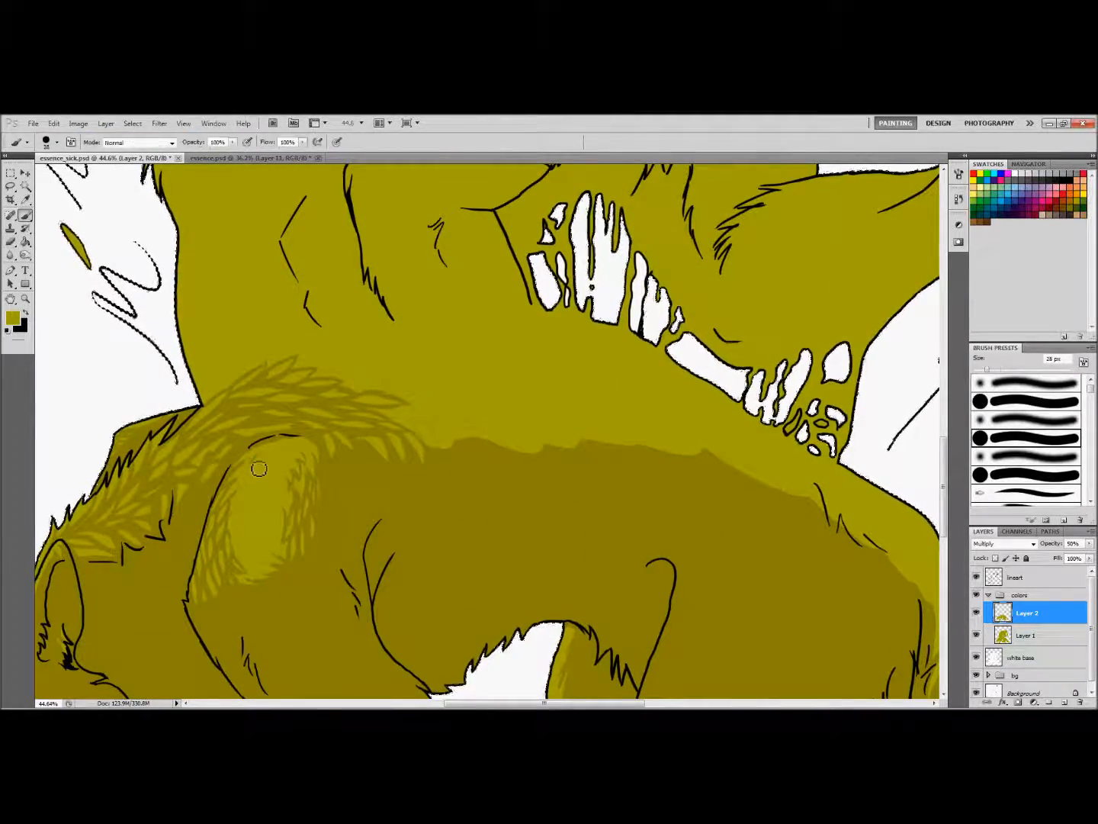
Add leaf-shaped fur strokes to the back shadow just behind the lower wolf's shoulder with a 43 px brush
{"action": "left_click_drag", "start_coordinate": [535, 703], "coordinate": [564, 704]}
{"action": "key", "text": "bracketright"}
{"action": "key", "text": "bracketright"}
{"action": "key", "text": "bracketright"}
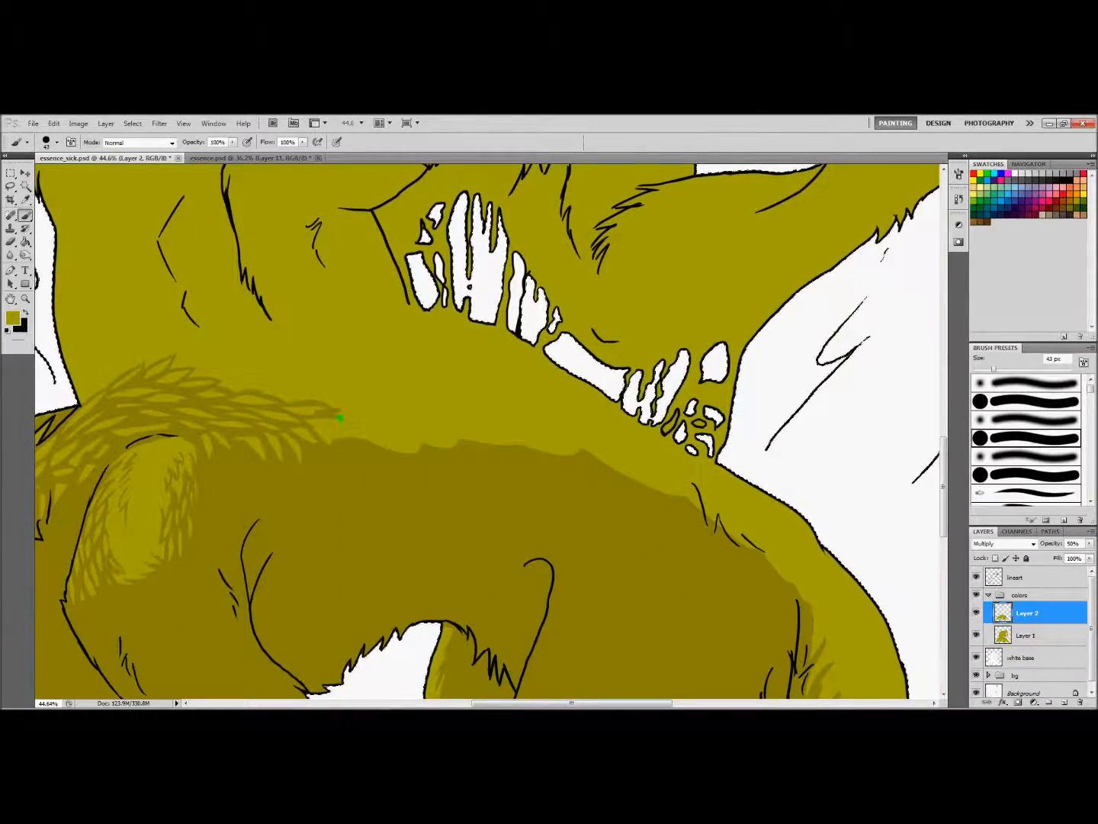
{"action": "key", "text": "e"}
{"action": "left_click_drag", "start_coordinate": [572, 703], "coordinate": [557, 703]}
{"action": "key", "text": "b"}
{"action": "left_click_drag", "start_coordinate": [290, 359], "coordinate": [351, 388]}
Paint larger overlapping fur strokes across the upper back behind the shoulder and reduce the brush flow
{"action": "key", "text": "z"}
{"action": "mouse_move", "coordinate": [587, 538]}
{"action": "left_mouse_down"}
{"action": "mouse_move", "coordinate": [519, 541]}
{"action": "mouse_move", "coordinate": [554, 535]}
{"action": "left_mouse_up"}
{"action": "key", "text": "b"}
{"action": "left_click_drag", "start_coordinate": [213, 343], "coordinate": [288, 326]}
{"action": "mouse_move", "coordinate": [289, 328]}
{"action": "left_mouse_down"}
{"action": "mouse_move", "coordinate": [242, 353]}
{"action": "mouse_move", "coordinate": [340, 350]}
{"action": "left_mouse_up"}
{"action": "left_click_drag", "start_coordinate": [507, 703], "coordinate": [449, 703]}
{"action": "mouse_move", "coordinate": [378, 340]}
{"action": "left_mouse_down"}
{"action": "mouse_move", "coordinate": [435, 306]}
{"action": "mouse_move", "coordinate": [458, 333]}
{"action": "left_mouse_up"}
{"action": "mouse_move", "coordinate": [489, 317]}
{"action": "left_mouse_down"}
{"action": "mouse_move", "coordinate": [560, 300]}
{"action": "mouse_move", "coordinate": [523, 320]}
{"action": "left_mouse_up"}
{"action": "left_click_drag", "start_coordinate": [304, 143], "coordinate": [279, 155]}
{"action": "left_click_drag", "start_coordinate": [546, 330], "coordinate": [609, 312]}
{"action": "mouse_move", "coordinate": [552, 307]}
{"action": "left_mouse_down"}
{"action": "mouse_move", "coordinate": [608, 291]}
{"action": "mouse_move", "coordinate": [578, 276]}
{"action": "left_mouse_up"}
{"action": "left_click_drag", "start_coordinate": [488, 309], "coordinate": [522, 282]}
Extend the rows of overlapping fur strokes rearward to the middle of the lower wolf's back
{"action": "left_click_drag", "start_coordinate": [511, 702], "coordinate": [601, 703]}
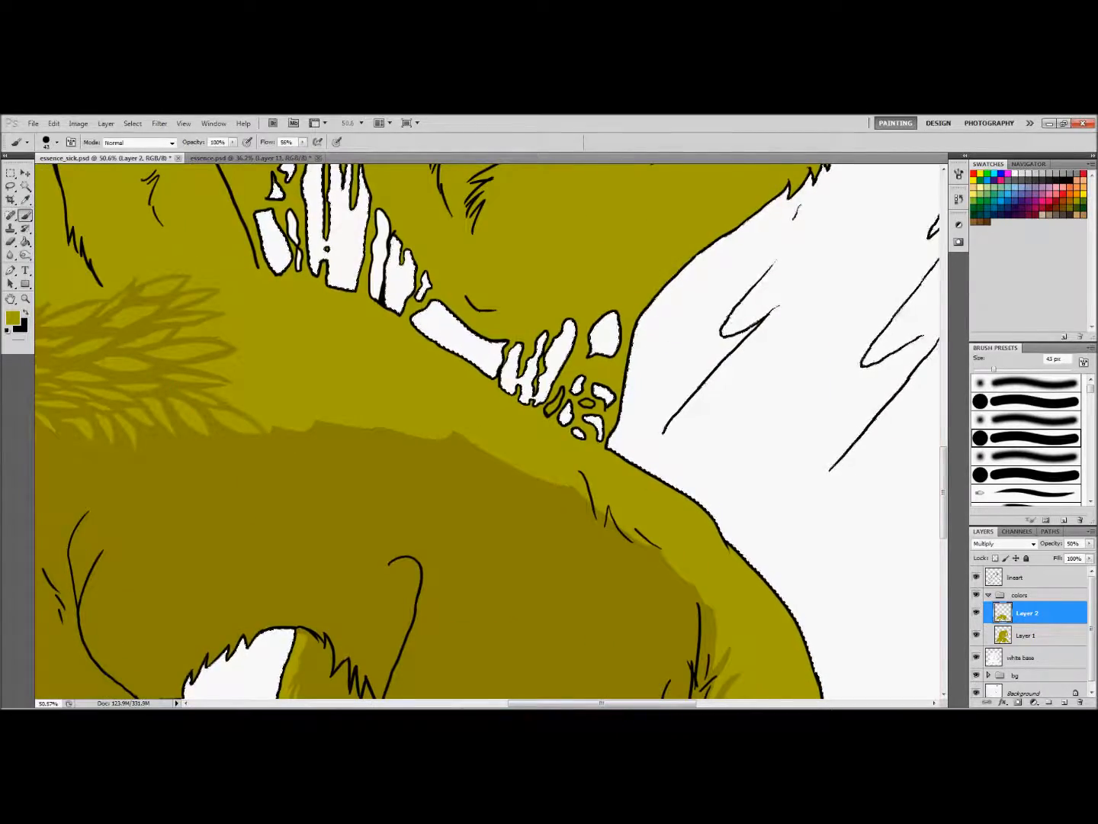
{"action": "left_click_drag", "start_coordinate": [296, 413], "coordinate": [312, 426]}
{"action": "mouse_move", "coordinate": [602, 702]}
{"action": "left_mouse_down"}
{"action": "mouse_move", "coordinate": [580, 703]}
{"action": "mouse_move", "coordinate": [605, 703]}
{"action": "left_mouse_up"}
{"action": "left_click_drag", "start_coordinate": [202, 329], "coordinate": [248, 309]}
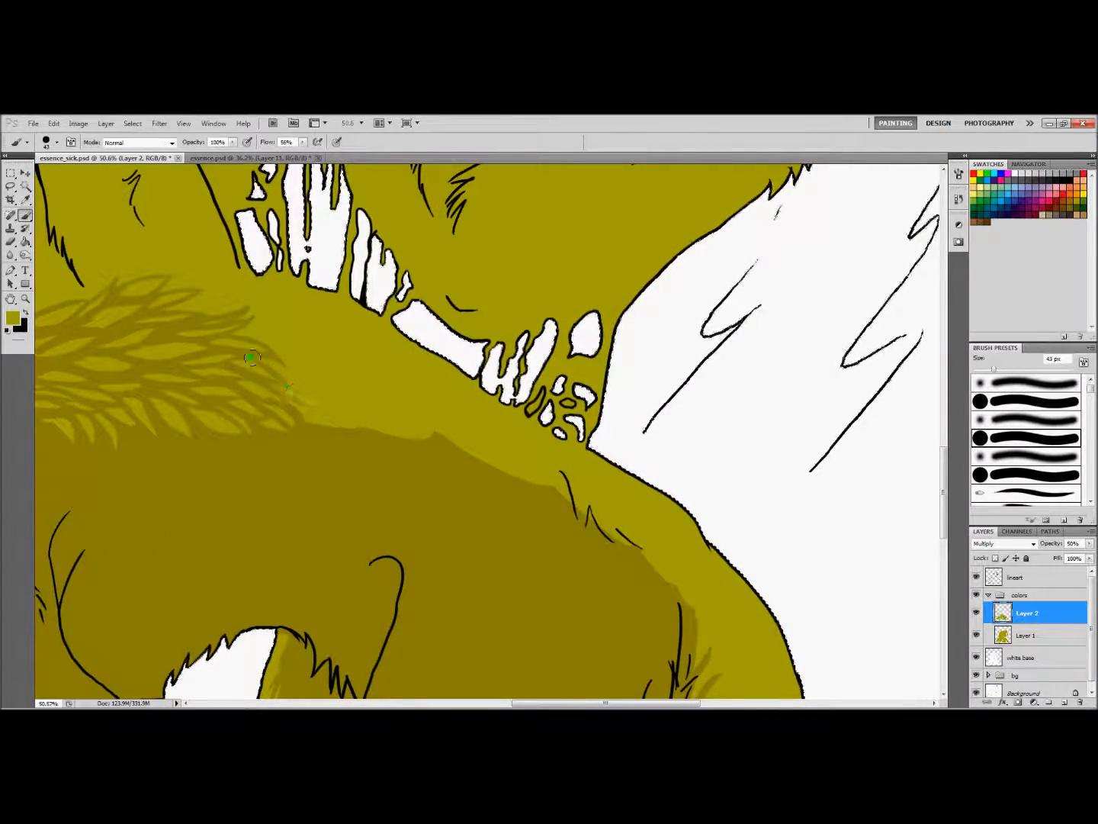
{"action": "left_click_drag", "start_coordinate": [606, 702], "coordinate": [581, 702]}
Paint the first fur strokes along the shadow edge on the rear back, beneath the upper figure's dripping elbow
{"action": "key", "text": "z"}
{"action": "left_click_drag", "start_coordinate": [518, 465], "coordinate": [388, 465]}
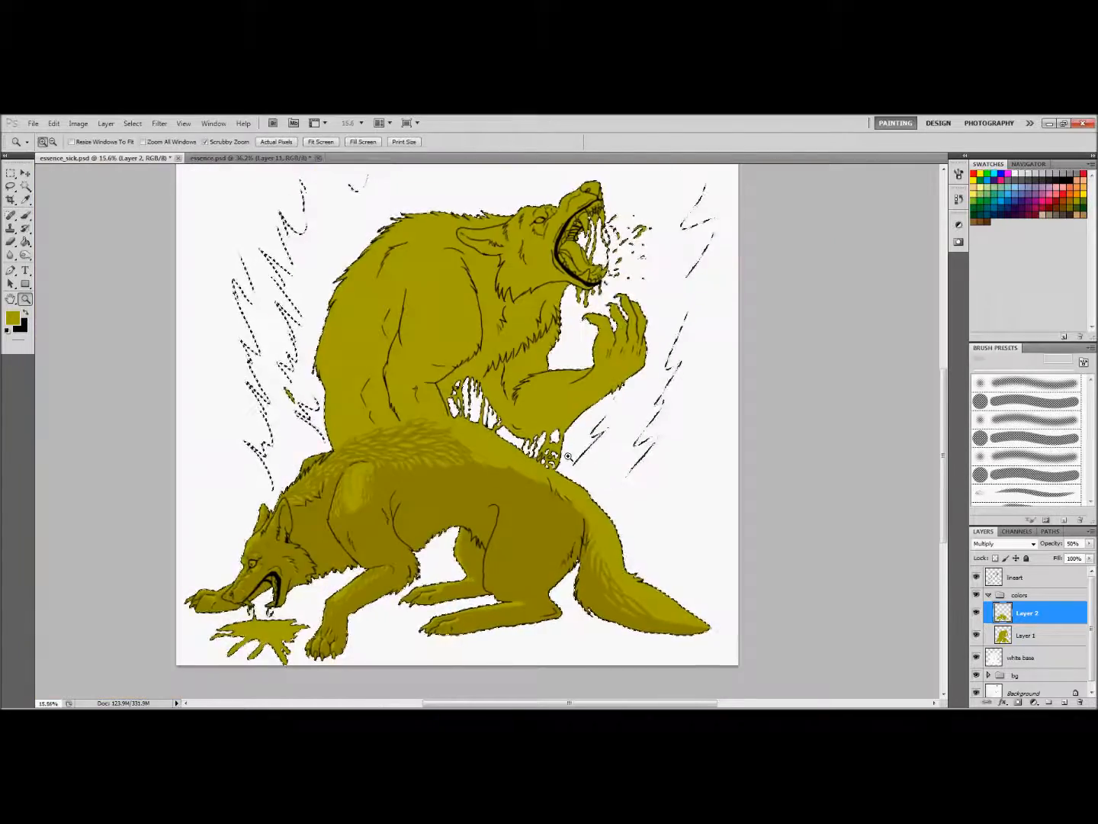
{"action": "left_click_drag", "start_coordinate": [581, 419], "coordinate": [678, 420]}
{"action": "key", "text": "b"}
{"action": "mouse_move", "coordinate": [414, 478]}
{"action": "left_mouse_down"}
{"action": "mouse_move", "coordinate": [425, 526]}
{"action": "mouse_move", "coordinate": [457, 540]}
{"action": "left_mouse_up"}
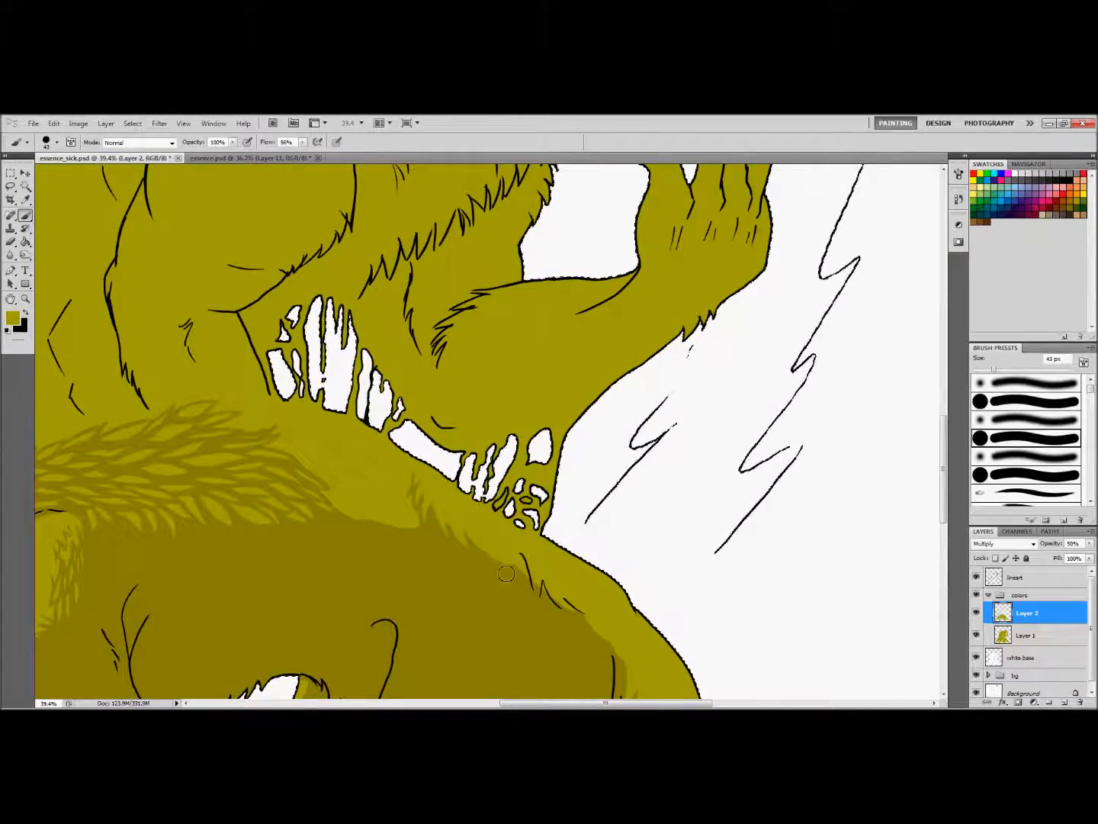
Shade along the lower wolf's upper back contour and fill the gap with fur strokes using a 42 px brush
{"action": "scroll", "coordinate": [507, 573], "scroll_direction": "down", "scroll_amount": 3}
{"action": "left_click_drag", "start_coordinate": [993, 369], "coordinate": [1012, 369]}
{"action": "left_click_drag", "start_coordinate": [606, 703], "coordinate": [575, 702]}
{"action": "mouse_move", "coordinate": [122, 337]}
{"action": "left_mouse_down"}
{"action": "mouse_move", "coordinate": [183, 306]}
{"action": "mouse_move", "coordinate": [369, 264]}
{"action": "mouse_move", "coordinate": [525, 313]}
{"action": "left_mouse_up"}
{"action": "left_click_drag", "start_coordinate": [574, 703], "coordinate": [599, 702]}
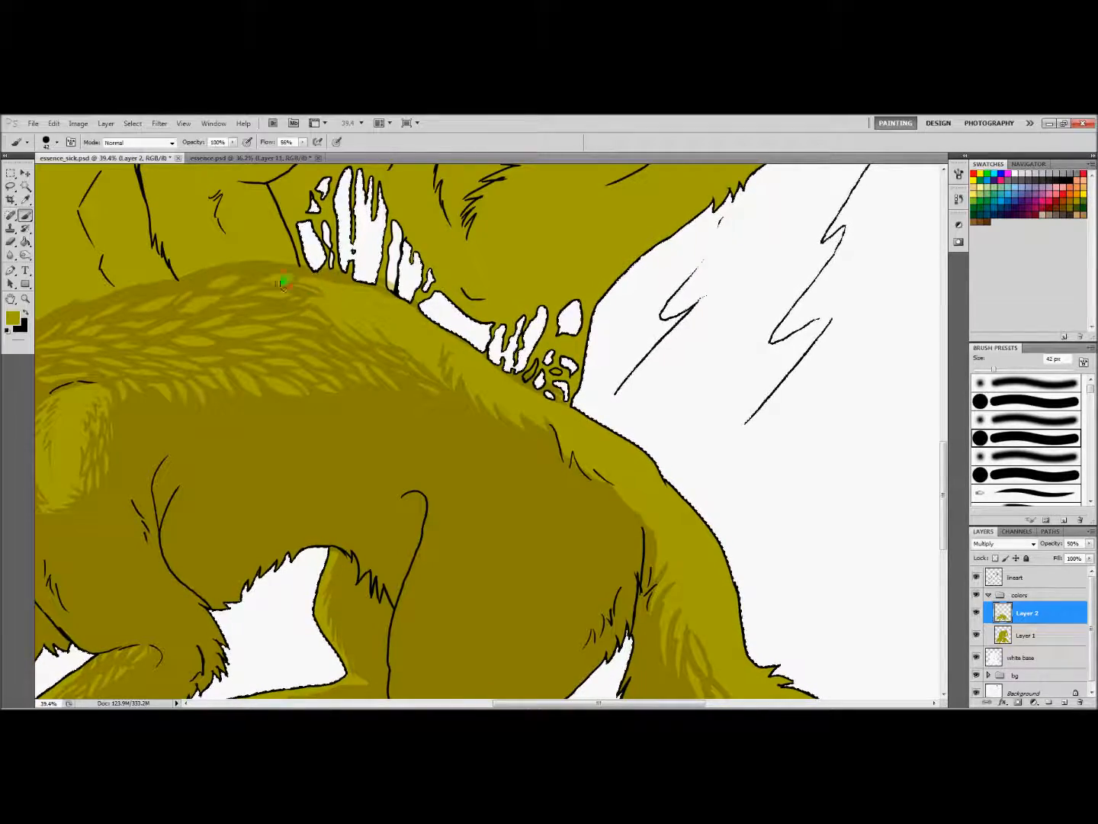
Add fine fur strokes with a 24 px brush between the mid-back rows and the rear back
{"action": "right_click", "coordinate": [393, 324]}
{"action": "left_click_drag", "start_coordinate": [417, 350], "coordinate": [411, 352]}
{"action": "key", "text": "Return"}
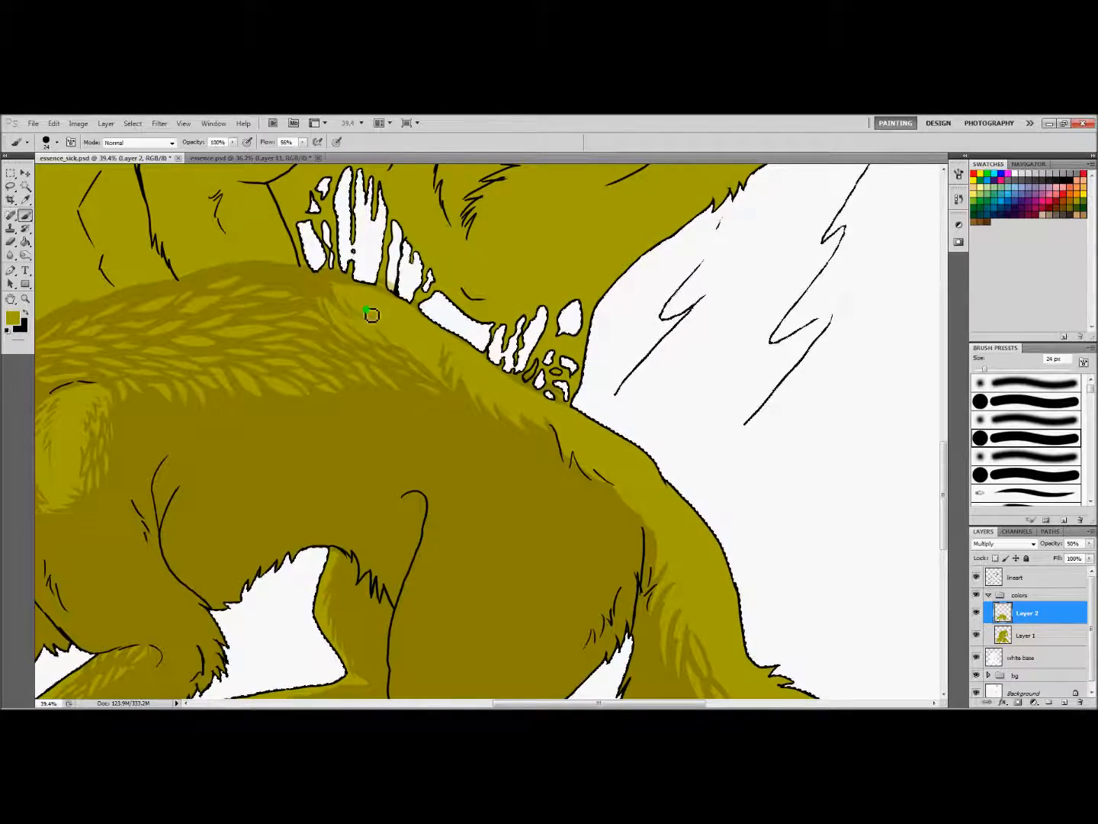
{"action": "key", "text": "z"}
{"action": "left_click_drag", "start_coordinate": [412, 389], "coordinate": [328, 389]}
{"action": "left_click_drag", "start_coordinate": [473, 369], "coordinate": [549, 369]}
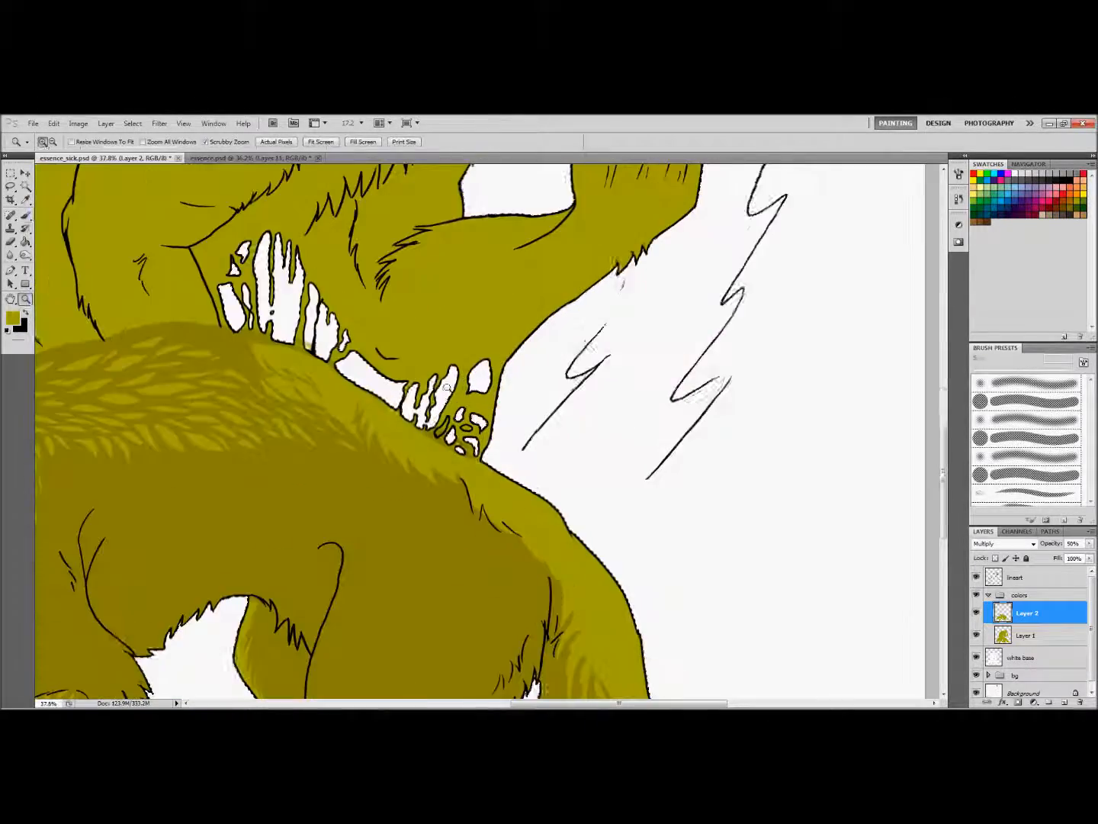
{"action": "key", "text": "b"}
{"action": "left_click_drag", "start_coordinate": [305, 387], "coordinate": [364, 418]}
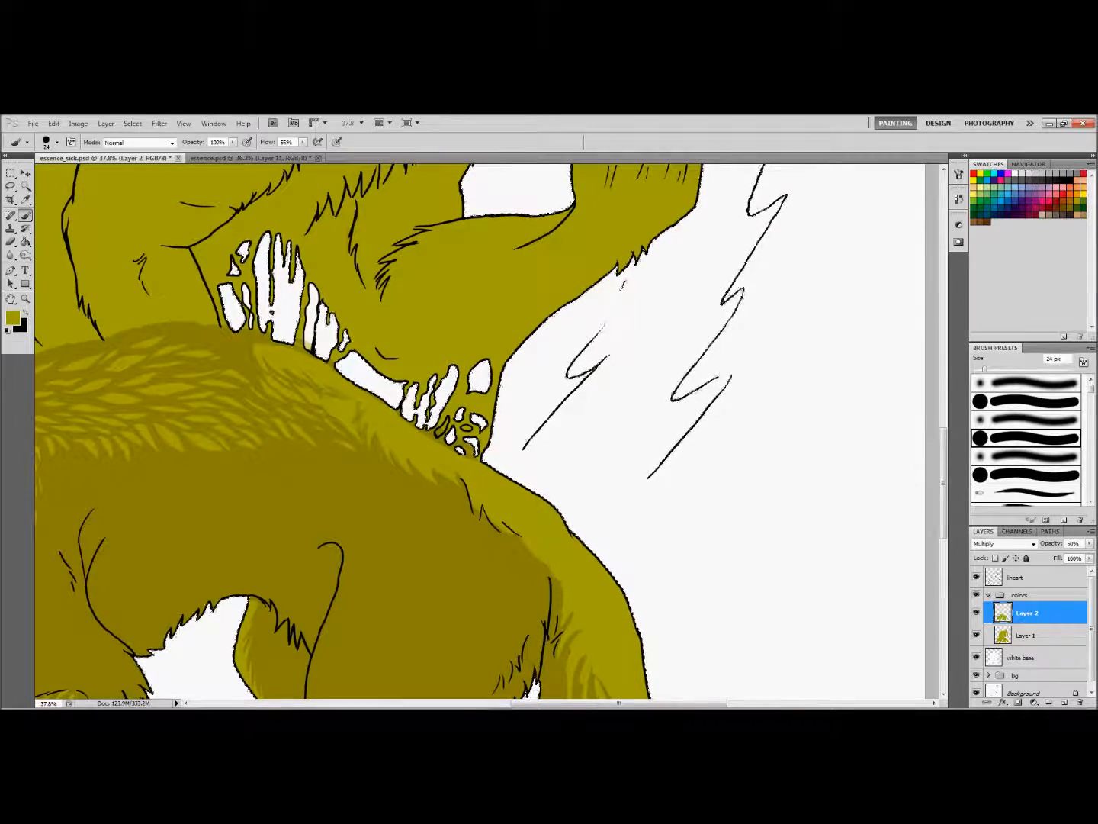
Paint fur strokes along the shadow edge over the rump toward the tail base with a 38 px brush
{"action": "left_click_drag", "start_coordinate": [534, 706], "coordinate": [559, 706]}
{"action": "left_click_drag", "start_coordinate": [943, 485], "coordinate": [944, 511]}
{"action": "right_click", "coordinate": [361, 354]}
{"action": "mouse_move", "coordinate": [361, 354]}
{"action": "left_mouse_down"}
{"action": "mouse_move", "coordinate": [401, 396]}
{"action": "mouse_move", "coordinate": [381, 340]}
{"action": "mouse_move", "coordinate": [429, 399]}
{"action": "mouse_move", "coordinate": [456, 427]}
{"action": "left_mouse_up"}
{"action": "scroll", "coordinate": [456, 413], "scroll_direction": "down", "scroll_amount": 3}
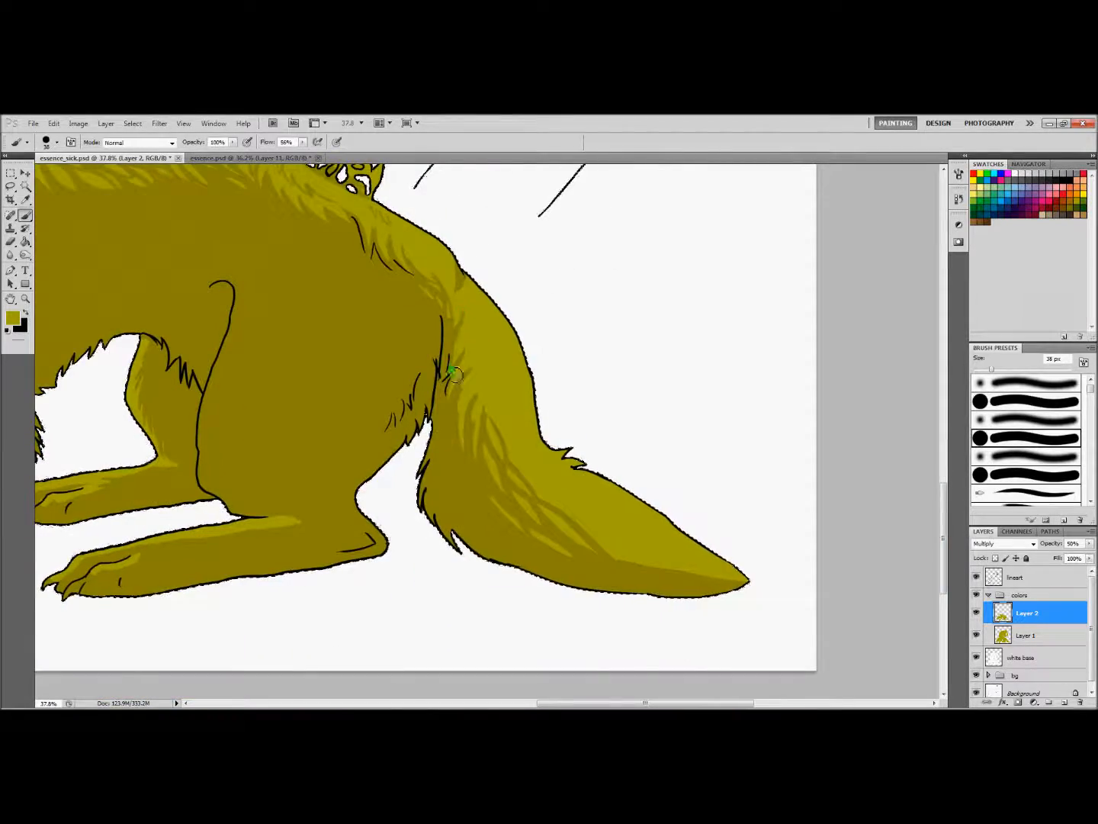
Add fur strokes down the base of the tail and set the Eraser to 22 px for refining them
{"action": "key", "text": "e"}
{"action": "key", "text": "b"}
{"action": "mouse_move", "coordinate": [475, 305]}
{"action": "left_mouse_down"}
{"action": "mouse_move", "coordinate": [490, 381]}
{"action": "mouse_move", "coordinate": [465, 366]}
{"action": "left_mouse_up"}
{"action": "key", "text": "e"}
{"action": "key", "text": "b"}
{"action": "key", "text": "e"}
{"action": "right_click", "coordinate": [526, 353]}
{"action": "key", "text": "Return"}
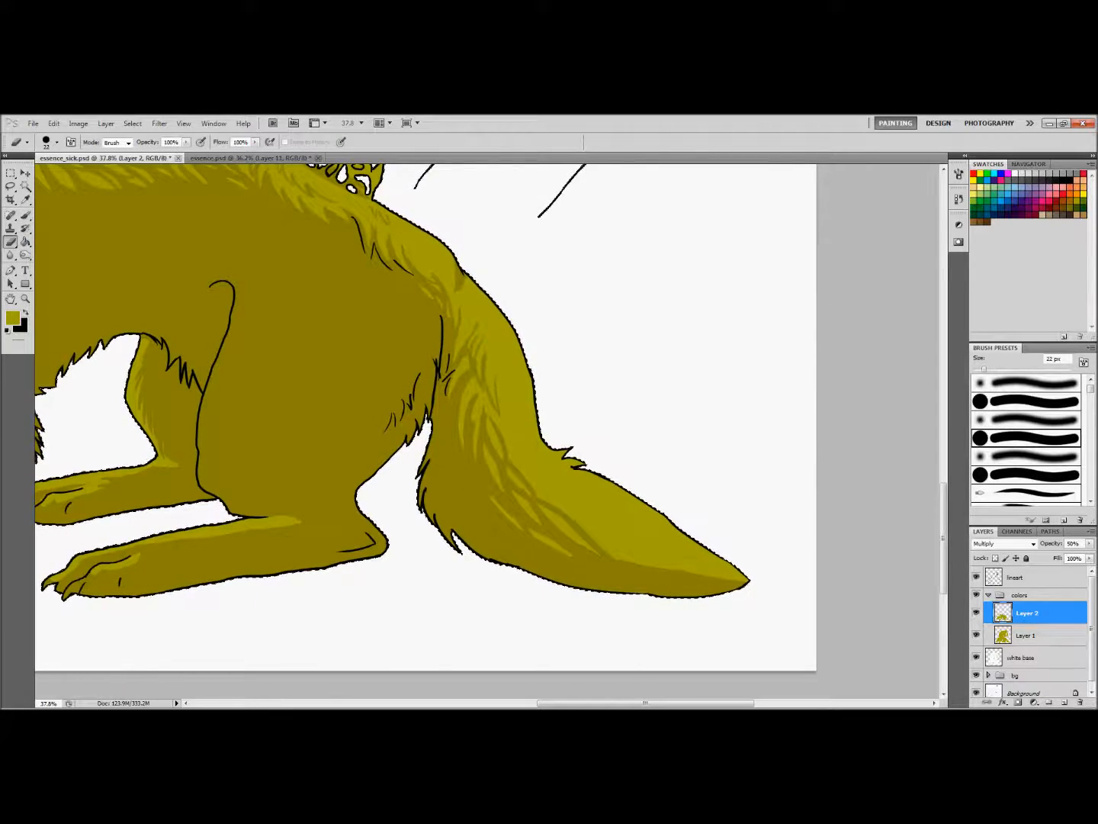
Extend the fur strokes along the middle of the tail and beneath the tuft on its outer edge
{"action": "key", "text": "b"}
{"action": "key", "text": "e"}
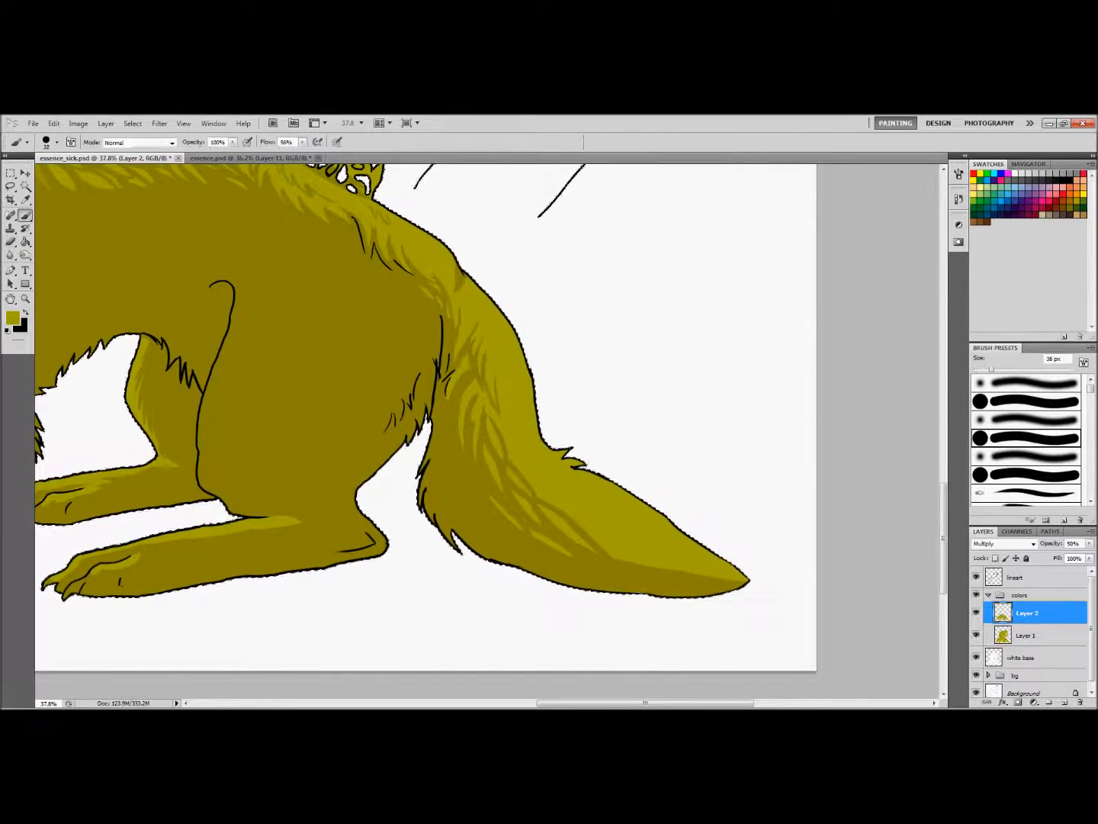
{"action": "scroll", "coordinate": [554, 360], "scroll_direction": "down", "scroll_amount": 3}
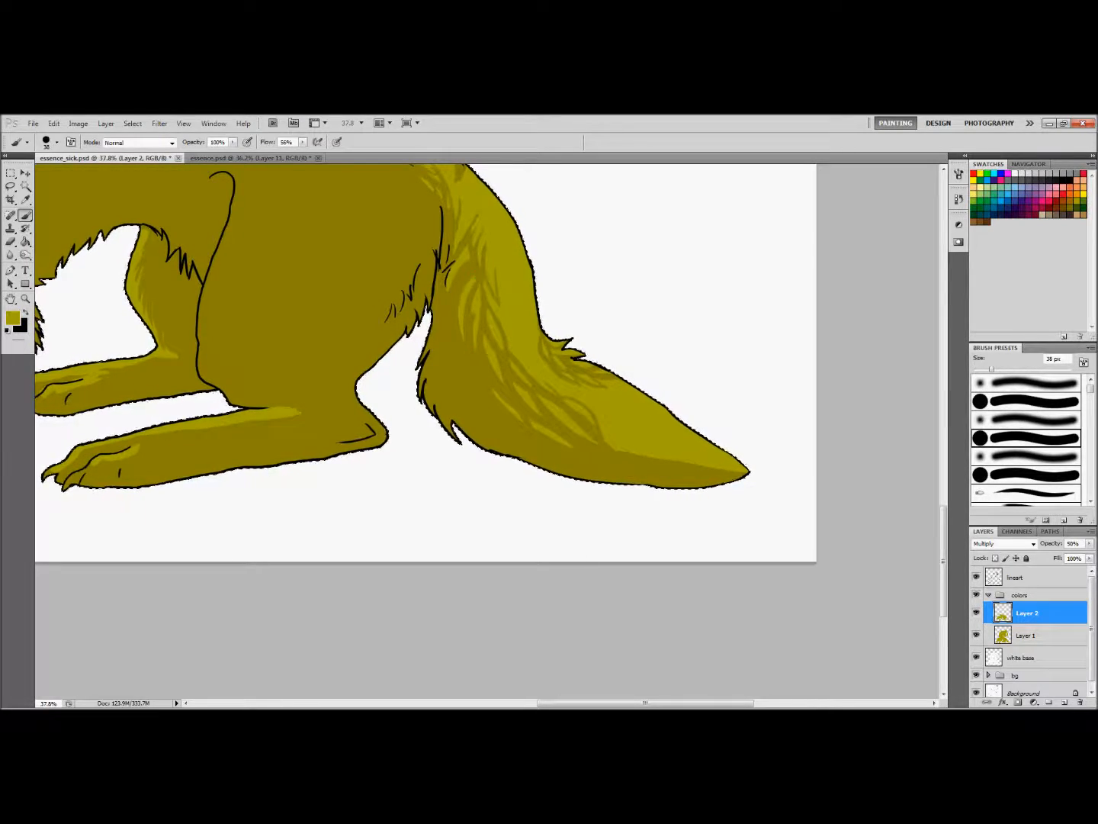
Add darker shading around the lower wolf's eye and muzzle on a new Multiply layer at 65% opacity
{"action": "scroll", "coordinate": [481, 289], "scroll_direction": "right", "scroll_amount": 4}
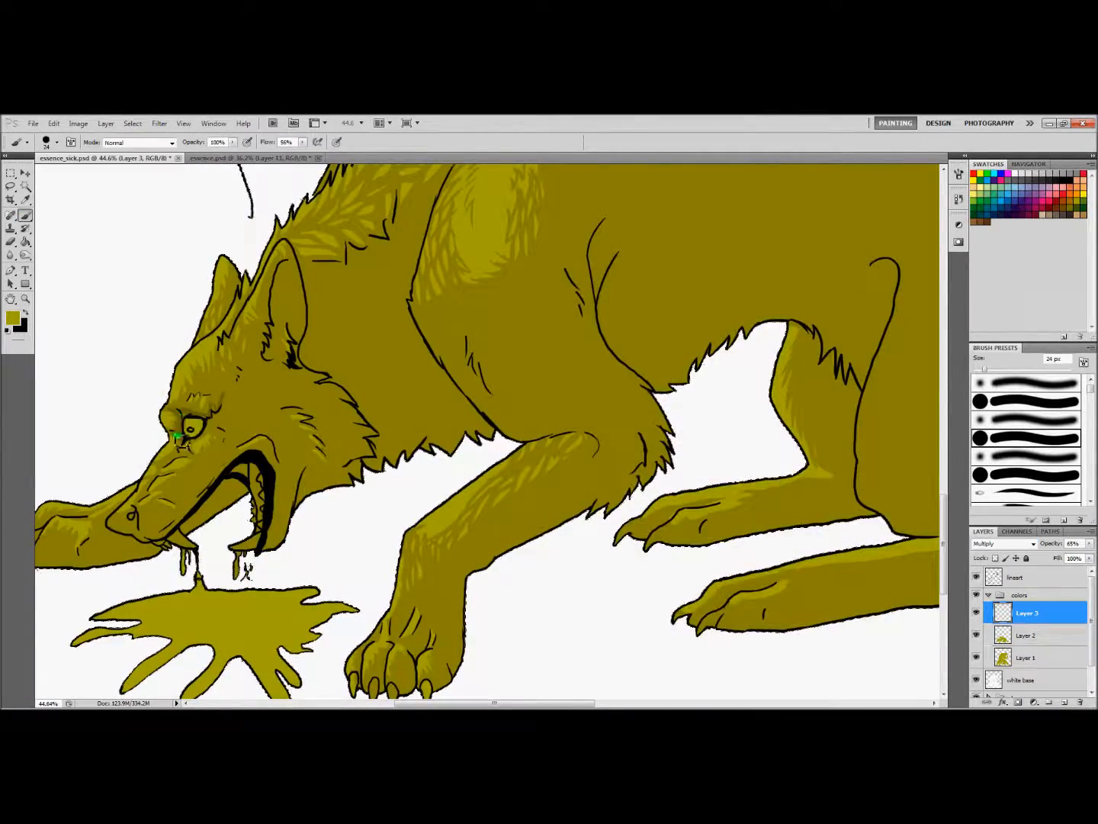
{"action": "key", "text": "e"}
{"action": "key", "text": "b"}
{"action": "key", "text": "e"}
{"action": "key", "text": "b"}
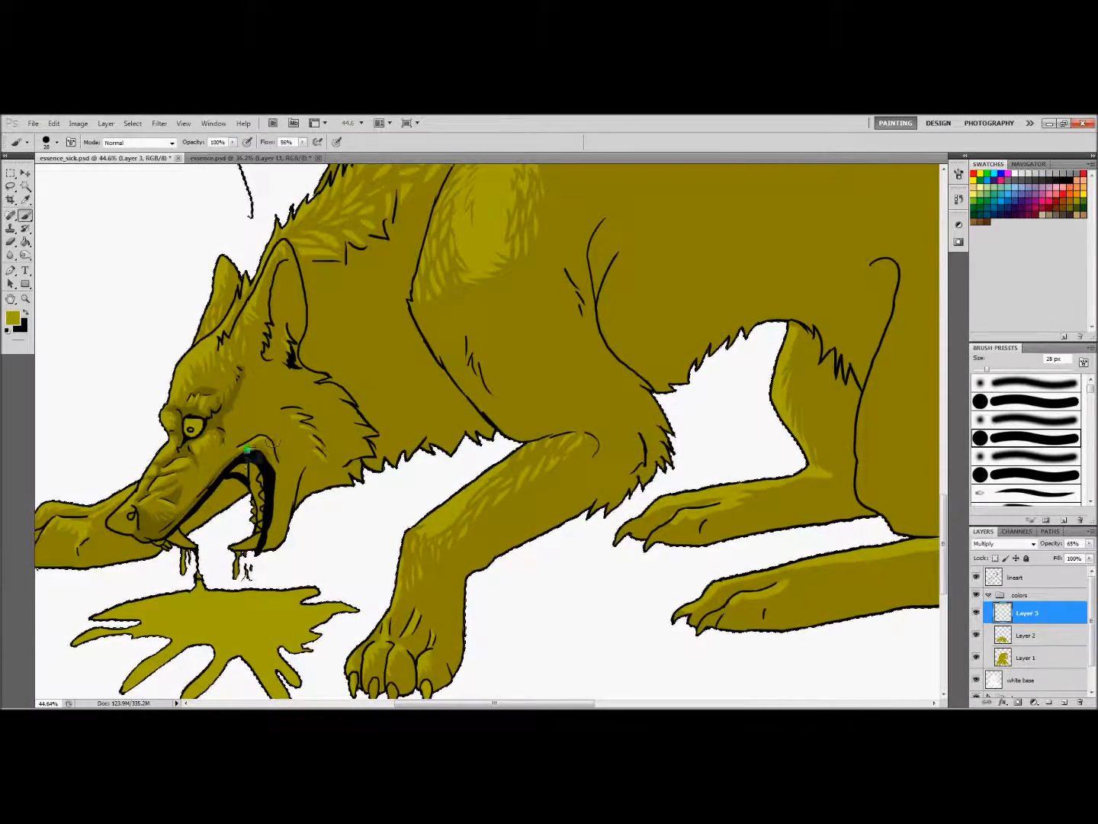
Shade the inner ear, cheek and lower jaw of the lower wolf with a 41 px brush
{"action": "scroll", "coordinate": [212, 469], "scroll_direction": "down", "scroll_amount": 5}
{"action": "scroll", "coordinate": [183, 457], "scroll_direction": "up", "scroll_amount": 5}
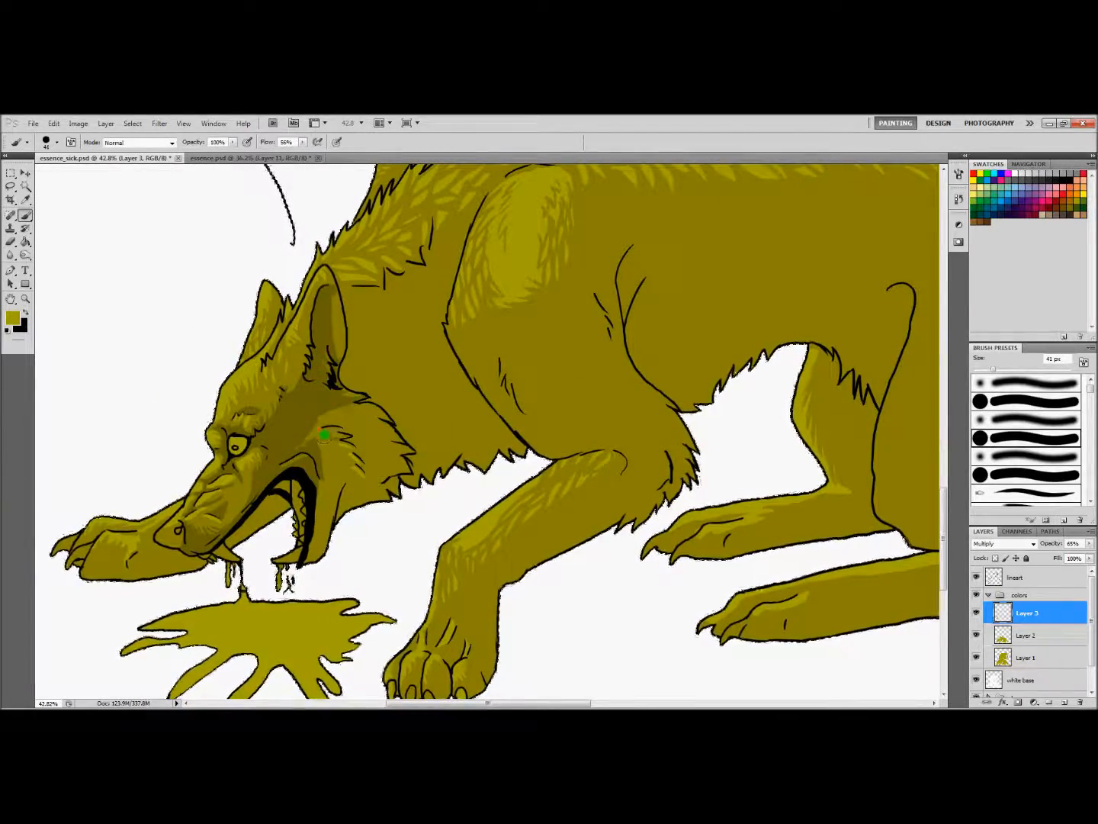
{"action": "left_click_drag", "start_coordinate": [344, 481], "coordinate": [325, 549]}
{"action": "key", "text": "bracketleft"}
{"action": "key", "text": "bracketleft"}
Block in a dark shadow on the neck between the head and shoulder, filling it with a 96 px brush
{"action": "mouse_move", "coordinate": [370, 492]}
{"action": "left_mouse_down"}
{"action": "mouse_move", "coordinate": [306, 490]}
{"action": "mouse_move", "coordinate": [443, 490]}
{"action": "left_mouse_up"}
{"action": "left_click_drag", "start_coordinate": [457, 251], "coordinate": [335, 377]}
{"action": "left_click_drag", "start_coordinate": [434, 317], "coordinate": [468, 399]}
{"action": "key", "text": "bracketright"}
{"action": "key", "text": "bracketright"}
{"action": "key", "text": "bracketright"}
{"action": "key", "text": "bracketright"}
{"action": "key", "text": "bracketright"}
{"action": "left_click_drag", "start_coordinate": [393, 370], "coordinate": [442, 427]}
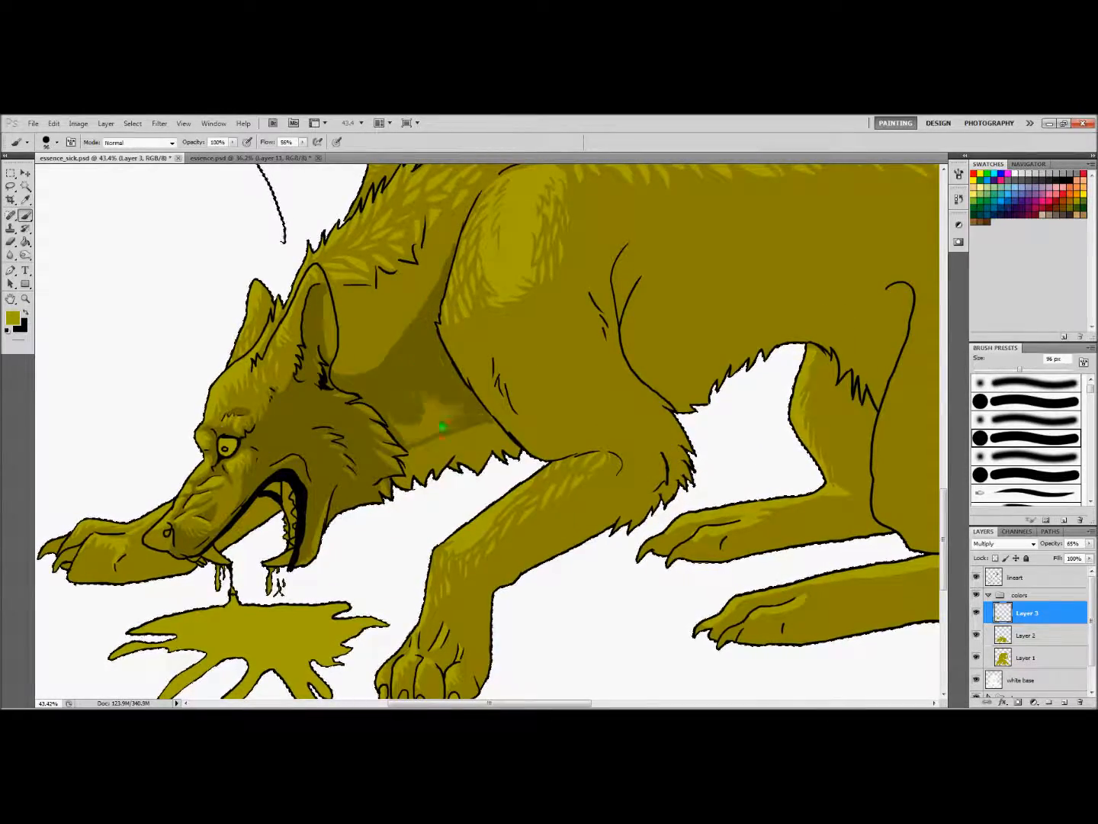
Break up the upper and lower edges of the neck shadow with fur strokes using a 33 px brush
{"action": "key", "text": "bracketleft"}
{"action": "key", "text": "bracketleft"}
{"action": "key", "text": "bracketleft"}
{"action": "key", "text": "bracketleft"}
{"action": "key", "text": "bracketleft"}
{"action": "key", "text": "bracketleft"}
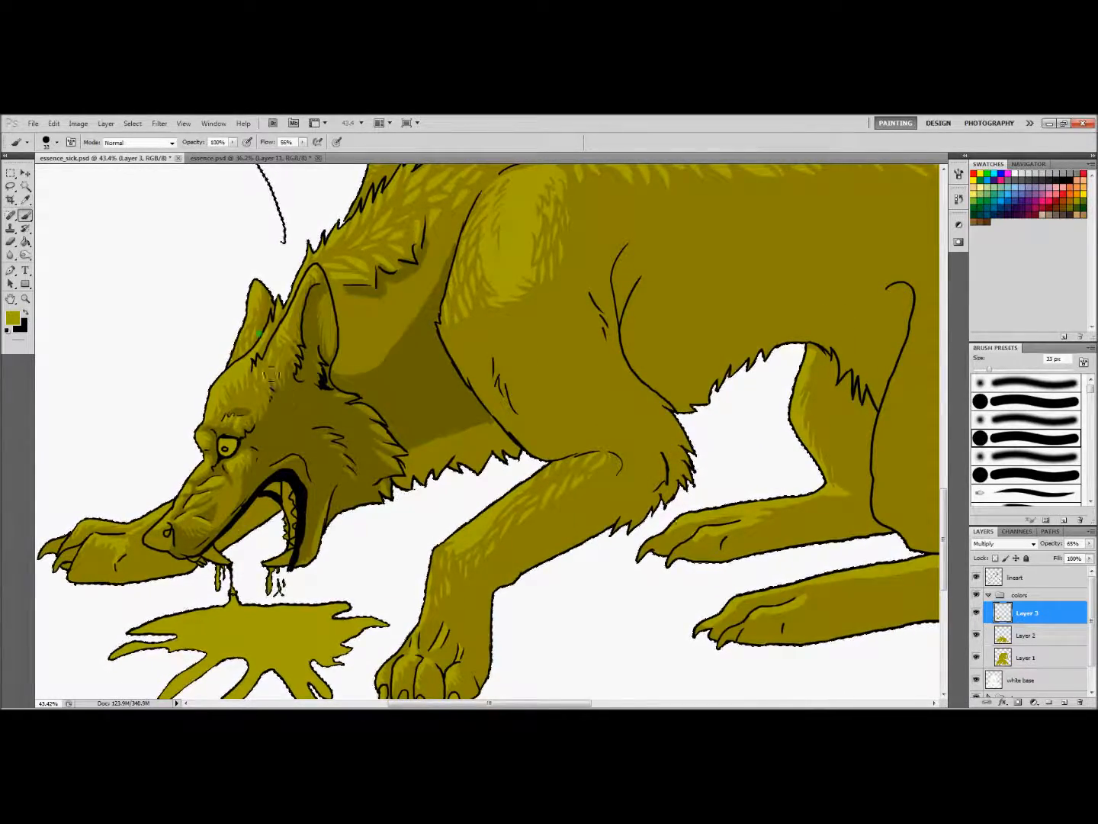
{"action": "left_click_drag", "start_coordinate": [489, 702], "coordinate": [522, 704]}
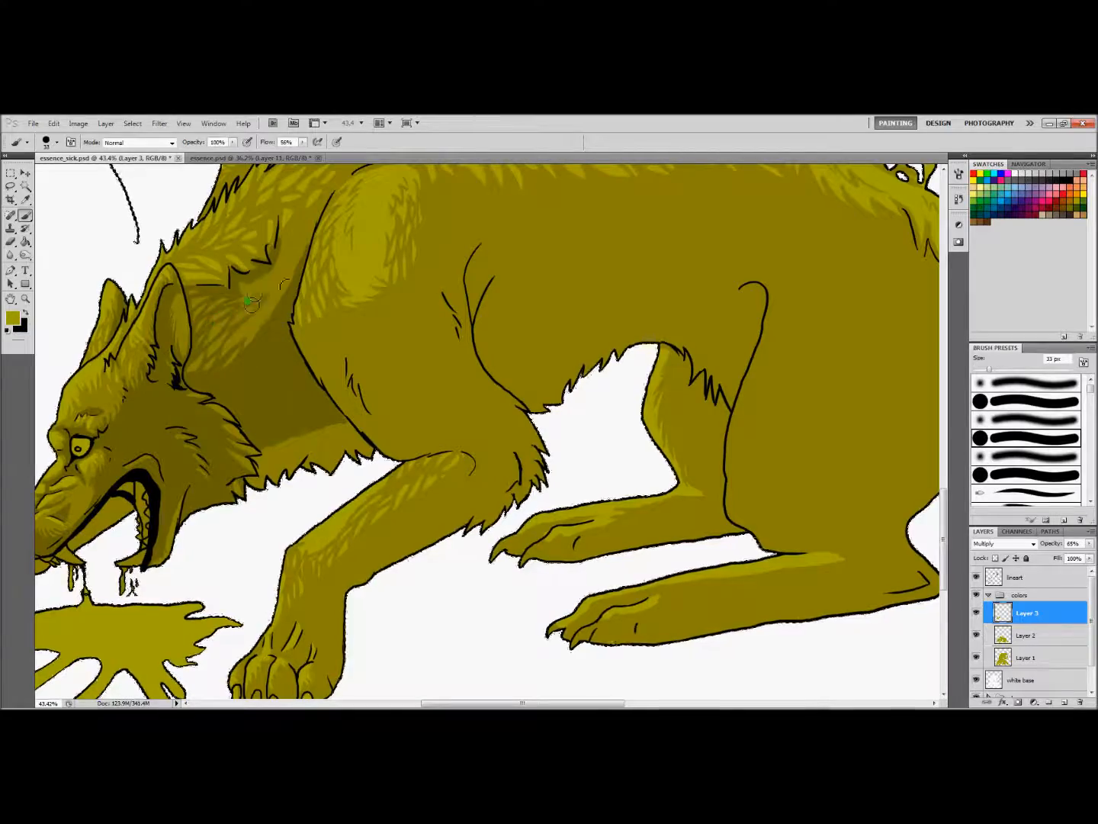
{"action": "mouse_move", "coordinate": [263, 460]}
{"action": "left_mouse_down"}
{"action": "mouse_move", "coordinate": [285, 478]}
{"action": "mouse_move", "coordinate": [367, 439]}
{"action": "left_mouse_up"}
Shade the far forepaw beneath the muzzle with a 57 px brush
{"action": "left_click_drag", "start_coordinate": [522, 703], "coordinate": [447, 702]}
{"action": "right_click", "coordinate": [450, 525]}
{"action": "left_click_drag", "start_coordinate": [470, 543], "coordinate": [480, 541]}
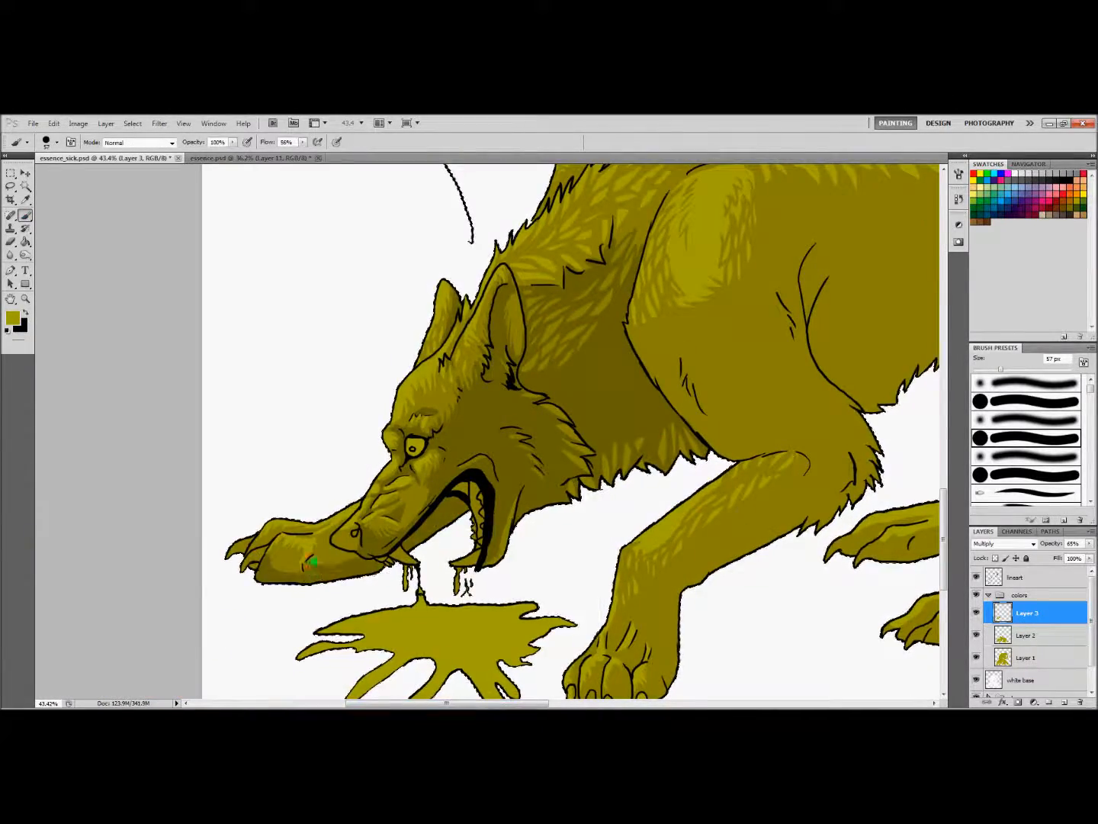
{"action": "mouse_move", "coordinate": [653, 263]}
{"action": "left_mouse_down"}
{"action": "mouse_move", "coordinate": [352, 484]}
{"action": "mouse_move", "coordinate": [375, 397]}
{"action": "left_mouse_up"}
Paint darker fur strokes around and above the top of the lower wolf's shoulder
{"action": "left_click_drag", "start_coordinate": [515, 703], "coordinate": [532, 702]}
{"action": "right_click", "coordinate": [324, 390]}
{"action": "right_click", "coordinate": [359, 370]}
{"action": "mouse_move", "coordinate": [277, 446]}
{"action": "left_mouse_down"}
{"action": "mouse_move", "coordinate": [353, 370]}
{"action": "mouse_move", "coordinate": [377, 399]}
{"action": "left_mouse_up"}
{"action": "left_click_drag", "start_coordinate": [339, 358], "coordinate": [415, 368]}
{"action": "left_click_drag", "start_coordinate": [370, 353], "coordinate": [449, 361]}
{"action": "scroll", "coordinate": [450, 361], "scroll_direction": "down", "scroll_amount": 3}
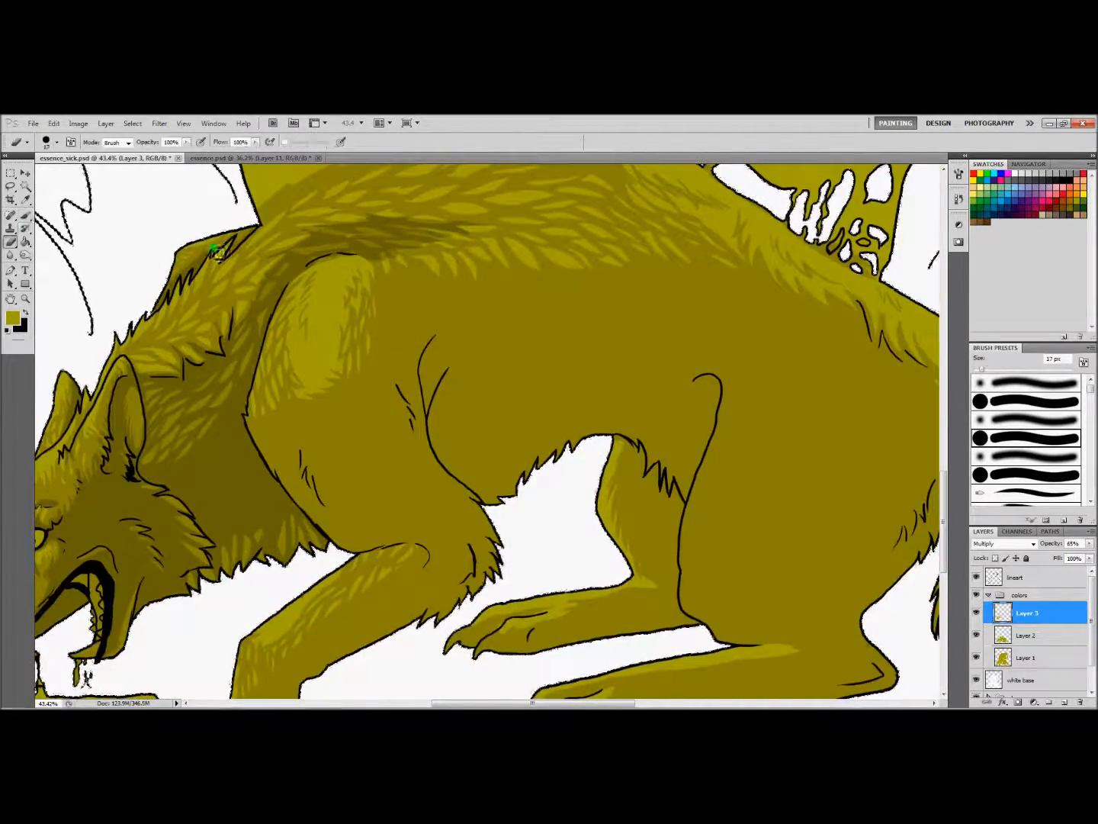
Add dark shading along the front edge of the shoulder and down toward the elbow of the near foreleg
{"action": "mouse_move", "coordinate": [254, 417]}
{"action": "left_mouse_down"}
{"action": "mouse_move", "coordinate": [298, 456]}
{"action": "mouse_move", "coordinate": [332, 542]}
{"action": "left_mouse_up"}
{"action": "scroll", "coordinate": [328, 488], "scroll_direction": "up", "scroll_amount": 1}
{"action": "mouse_move", "coordinate": [260, 404]}
{"action": "left_mouse_down"}
{"action": "mouse_move", "coordinate": [247, 444]}
{"action": "mouse_move", "coordinate": [284, 312]}
{"action": "left_mouse_up"}
{"action": "right_click", "coordinate": [271, 391]}
{"action": "left_click_drag", "start_coordinate": [288, 413], "coordinate": [288, 413]}
{"action": "left_click_drag", "start_coordinate": [278, 349], "coordinate": [324, 282]}
{"action": "mouse_move", "coordinate": [335, 525]}
{"action": "left_mouse_down"}
{"action": "mouse_move", "coordinate": [456, 582]}
{"action": "mouse_move", "coordinate": [443, 612]}
{"action": "left_mouse_up"}
{"action": "mouse_move", "coordinate": [337, 532]}
{"action": "left_mouse_down"}
{"action": "mouse_move", "coordinate": [400, 554]}
{"action": "mouse_move", "coordinate": [444, 607]}
{"action": "left_mouse_up"}
{"action": "left_click_drag", "start_coordinate": [328, 476], "coordinate": [361, 540]}
Add dark fur strokes on the lower shoulder and block in a dark shadow across the belly
{"action": "scroll", "coordinate": [361, 526], "scroll_direction": "right", "scroll_amount": 3}
{"action": "left_click_drag", "start_coordinate": [252, 491], "coordinate": [284, 546]}
{"action": "right_click", "coordinate": [354, 431]}
{"action": "left_click_drag", "start_coordinate": [371, 453], "coordinate": [379, 452]}
{"action": "mouse_move", "coordinate": [308, 312]}
{"action": "left_mouse_down"}
{"action": "mouse_move", "coordinate": [302, 395]}
{"action": "mouse_move", "coordinate": [386, 488]}
{"action": "left_mouse_up"}
{"action": "mouse_move", "coordinate": [339, 372]}
{"action": "left_mouse_down"}
{"action": "mouse_move", "coordinate": [626, 415]}
{"action": "mouse_move", "coordinate": [607, 524]}
{"action": "left_mouse_up"}
{"action": "mouse_move", "coordinate": [330, 458]}
{"action": "left_mouse_down"}
{"action": "mouse_move", "coordinate": [374, 534]}
{"action": "mouse_move", "coordinate": [575, 498]}
{"action": "left_mouse_up"}
Fill out the belly shadow up to the hind thigh and darken the underside of the near foreleg
{"action": "right_click", "coordinate": [457, 427]}
{"action": "mouse_move", "coordinate": [346, 405]}
{"action": "left_mouse_down"}
{"action": "mouse_move", "coordinate": [537, 446]}
{"action": "mouse_move", "coordinate": [404, 530]}
{"action": "left_mouse_up"}
{"action": "left_click_drag", "start_coordinate": [427, 519], "coordinate": [558, 329]}
{"action": "mouse_move", "coordinate": [451, 428]}
{"action": "left_mouse_down"}
{"action": "mouse_move", "coordinate": [324, 525]}
{"action": "mouse_move", "coordinate": [465, 451]}
{"action": "left_mouse_up"}
{"action": "left_click_drag", "start_coordinate": [299, 527], "coordinate": [312, 639]}
{"action": "key", "text": "g"}
{"action": "left_click", "coordinate": [397, 481]}
{"action": "key", "text": "ctrl+z"}
Shade the lower part of the near foreleg and its paw and toes with a 41 px brush
{"action": "key", "text": "b"}
{"action": "mouse_move", "coordinate": [302, 534]}
{"action": "left_mouse_down"}
{"action": "mouse_move", "coordinate": [306, 587]}
{"action": "mouse_move", "coordinate": [276, 613]}
{"action": "mouse_move", "coordinate": [279, 579]}
{"action": "left_mouse_up"}
{"action": "left_click_drag", "start_coordinate": [235, 627], "coordinate": [216, 656]}
{"action": "left_click_drag", "start_coordinate": [262, 578], "coordinate": [238, 635]}
{"action": "right_click", "coordinate": [289, 580]}
{"action": "mouse_move", "coordinate": [291, 534]}
{"action": "left_mouse_down"}
{"action": "mouse_move", "coordinate": [299, 559]}
{"action": "mouse_move", "coordinate": [284, 610]}
{"action": "mouse_move", "coordinate": [253, 594]}
{"action": "mouse_move", "coordinate": [277, 550]}
{"action": "left_mouse_up"}
{"action": "left_click_drag", "start_coordinate": [287, 541], "coordinate": [290, 580]}
{"action": "left_click_drag", "start_coordinate": [248, 641], "coordinate": [247, 655]}
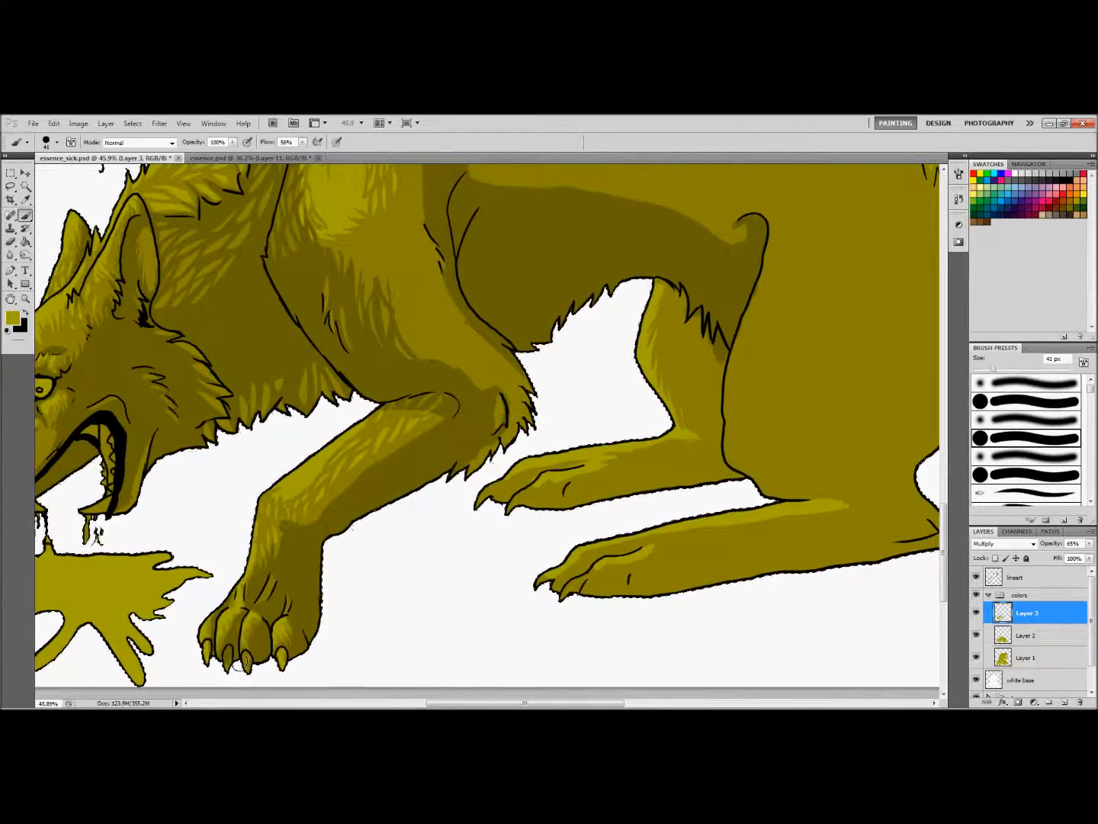
{"action": "mouse_move", "coordinate": [507, 429]}
{"action": "left_mouse_down"}
{"action": "mouse_move", "coordinate": [410, 427]}
{"action": "mouse_move", "coordinate": [410, 551]}
{"action": "left_mouse_up"}
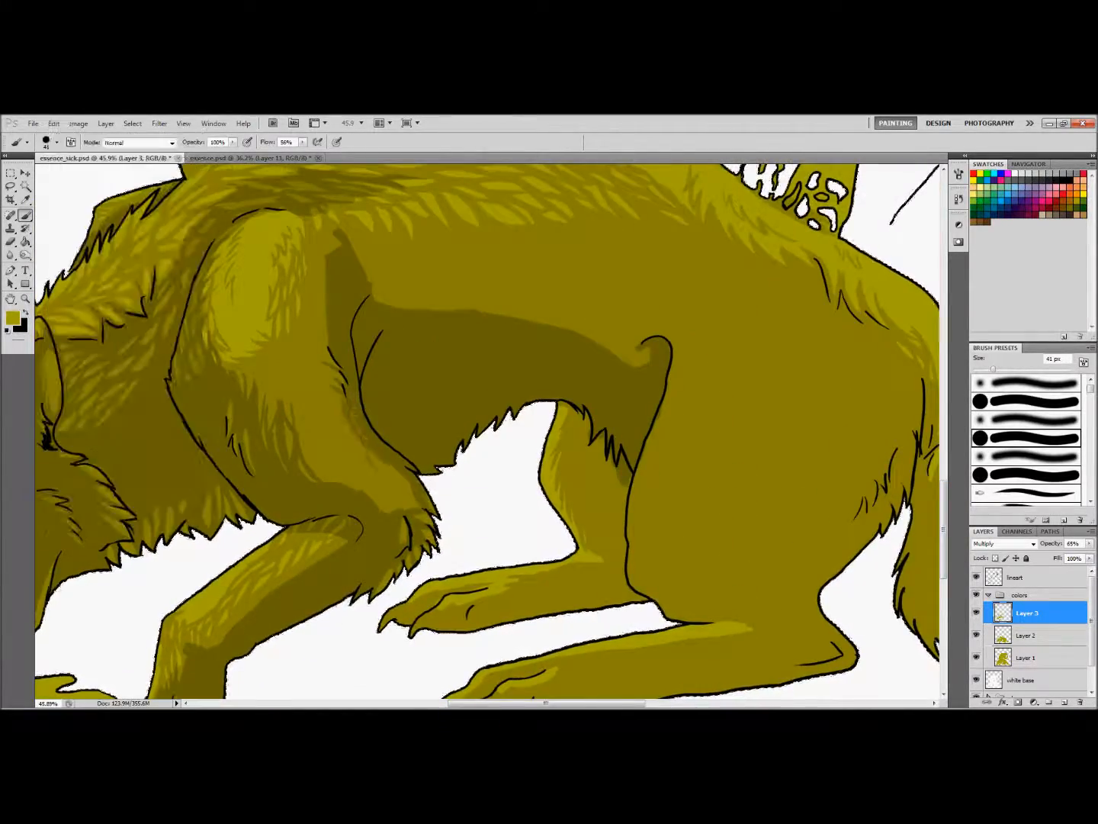
Break up the upper edge of the belly shadow behind the shoulder with dark fur strokes
{"action": "key", "text": "e"}
{"action": "key", "text": "b"}
{"action": "left_click_drag", "start_coordinate": [418, 412], "coordinate": [411, 537]}
{"action": "left_click_drag", "start_coordinate": [303, 405], "coordinate": [296, 481]}
{"action": "left_click_drag", "start_coordinate": [312, 443], "coordinate": [291, 490]}
{"action": "mouse_move", "coordinate": [366, 489]}
{"action": "left_mouse_down"}
{"action": "mouse_move", "coordinate": [328, 490]}
{"action": "mouse_move", "coordinate": [372, 483]}
{"action": "left_mouse_up"}
{"action": "left_click_drag", "start_coordinate": [335, 435], "coordinate": [344, 465]}
{"action": "left_click_drag", "start_coordinate": [346, 416], "coordinate": [356, 459]}
Extend the dark fur strokes along the flank toward the thigh with a 28 px brush
{"action": "right_click", "coordinate": [382, 450]}
{"action": "left_click_drag", "start_coordinate": [419, 478], "coordinate": [407, 479]}
{"action": "key", "text": "e"}
{"action": "key", "text": "b"}
{"action": "key", "text": "e"}
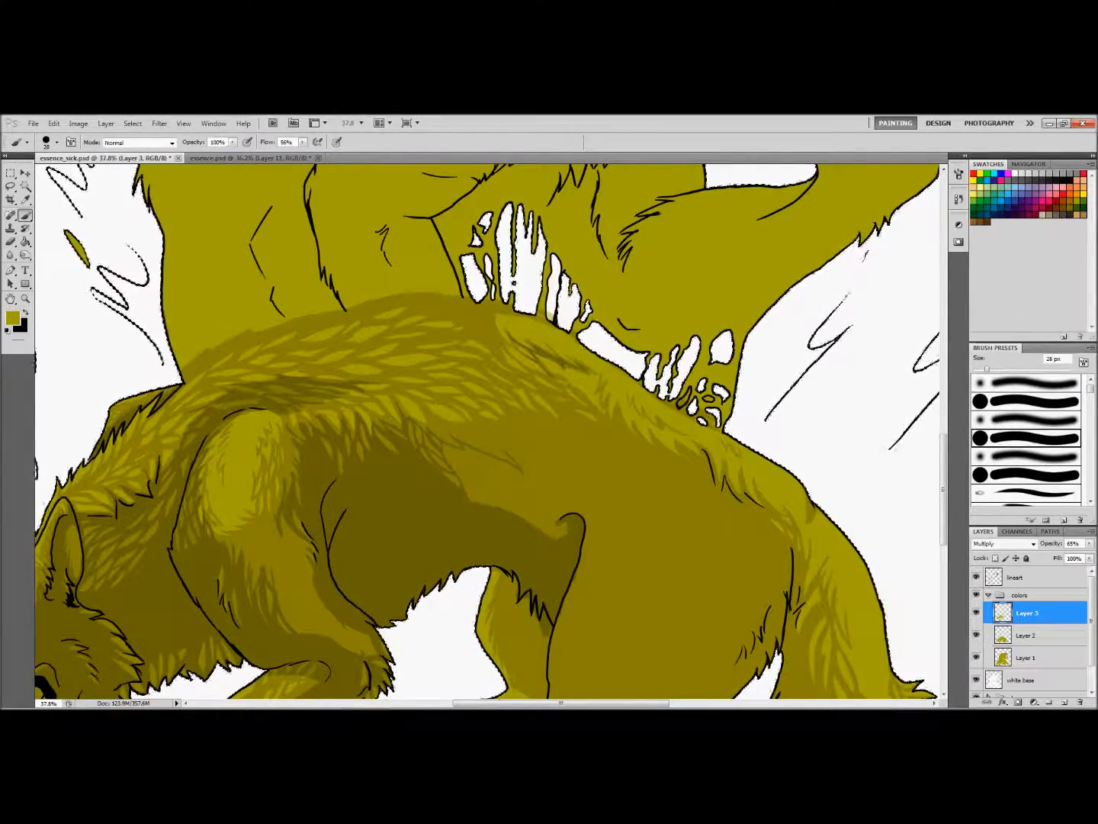
{"action": "left_click_drag", "start_coordinate": [487, 496], "coordinate": [485, 344]}
{"action": "left_click_drag", "start_coordinate": [488, 309], "coordinate": [516, 339]}
{"action": "mouse_move", "coordinate": [534, 381]}
{"action": "left_mouse_down"}
{"action": "mouse_move", "coordinate": [427, 382]}
{"action": "mouse_move", "coordinate": [545, 380]}
{"action": "left_mouse_up"}
{"action": "left_click_drag", "start_coordinate": [505, 422], "coordinate": [529, 473]}
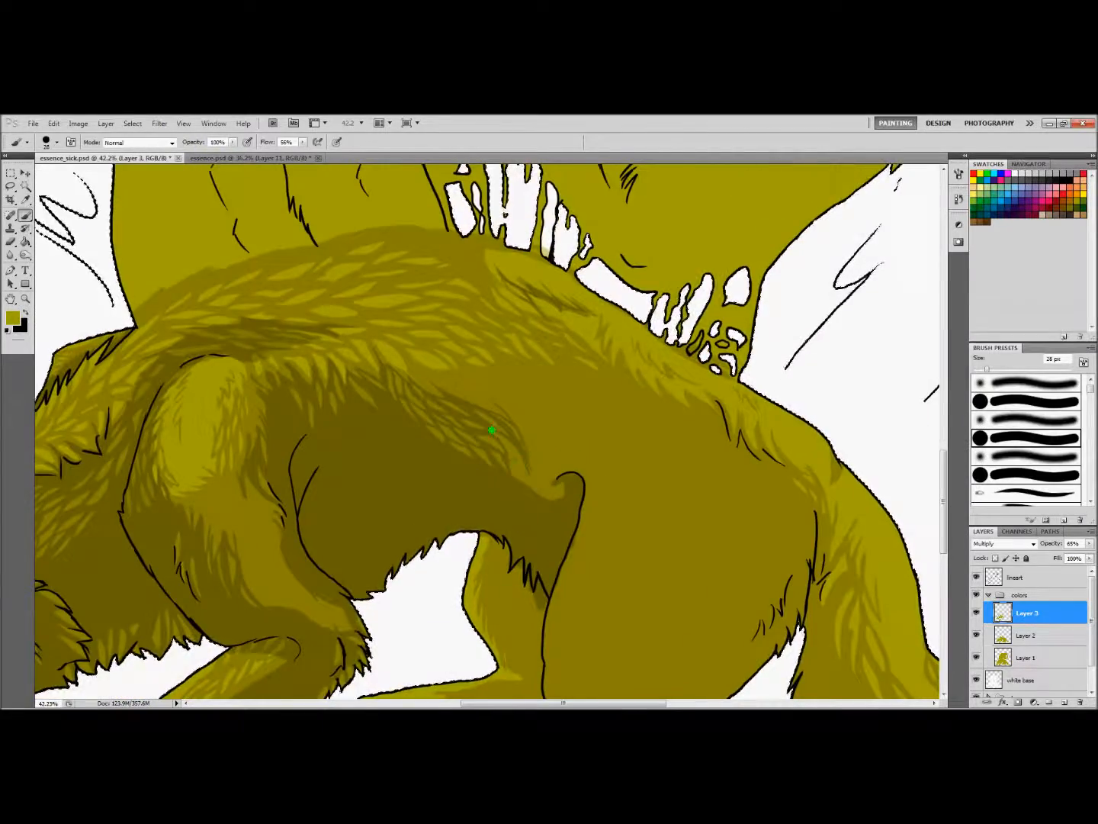
{"action": "left_click_drag", "start_coordinate": [452, 379], "coordinate": [424, 377]}
{"action": "left_click_drag", "start_coordinate": [345, 415], "coordinate": [362, 416]}
{"action": "left_click_drag", "start_coordinate": [328, 358], "coordinate": [394, 479]}
Paint dark fur strokes across the back above the shoulder with a 68 px brush
{"action": "right_click", "coordinate": [401, 478]}
{"action": "left_click_drag", "start_coordinate": [427, 505], "coordinate": [447, 505]}
{"action": "left_click_drag", "start_coordinate": [306, 492], "coordinate": [349, 473]}
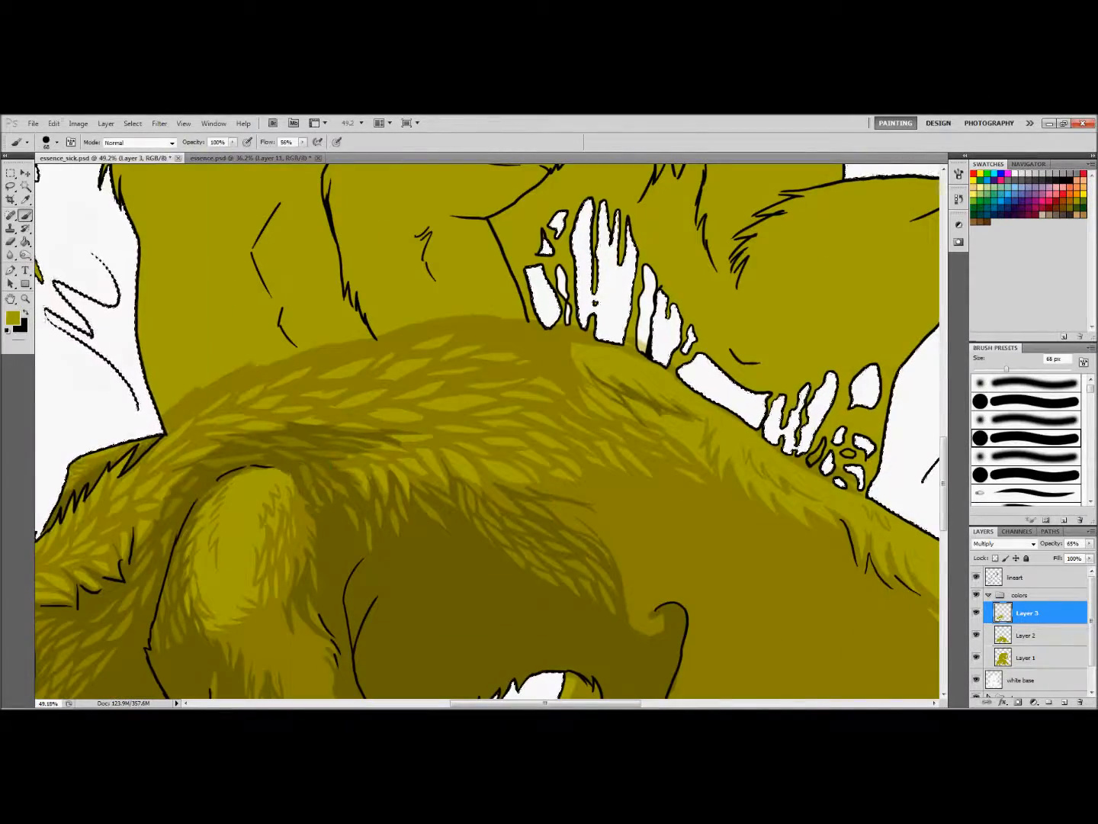
{"action": "left_click_drag", "start_coordinate": [167, 491], "coordinate": [156, 513]}
{"action": "left_click_drag", "start_coordinate": [200, 441], "coordinate": [427, 419]}
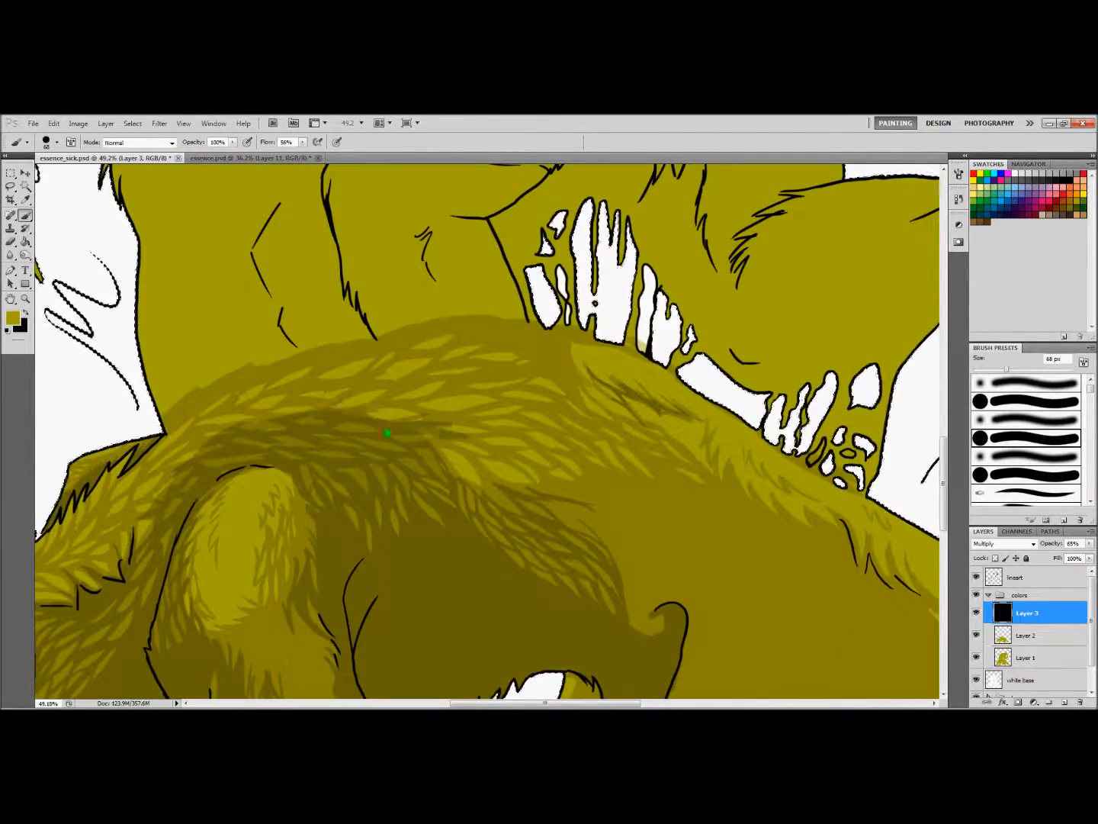
{"action": "left_click_drag", "start_coordinate": [332, 418], "coordinate": [465, 396]}
{"action": "left_click_drag", "start_coordinate": [404, 415], "coordinate": [510, 403]}
{"action": "left_click_drag", "start_coordinate": [443, 422], "coordinate": [504, 429]}
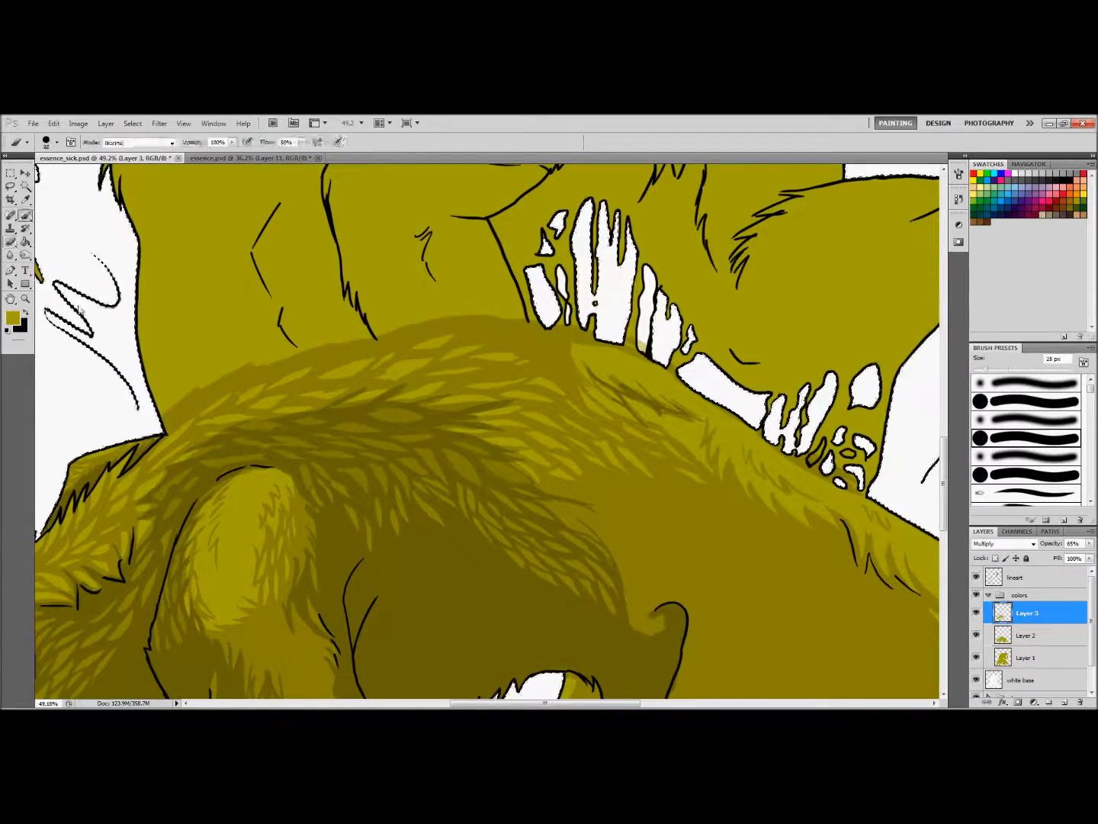
Continue the dark fur strokes from the middle of the back down onto the rear flank
{"action": "mouse_move", "coordinate": [408, 398]}
{"action": "left_mouse_down"}
{"action": "mouse_move", "coordinate": [289, 401]}
{"action": "mouse_move", "coordinate": [384, 394]}
{"action": "left_mouse_up"}
{"action": "left_click_drag", "start_coordinate": [415, 465], "coordinate": [450, 498]}
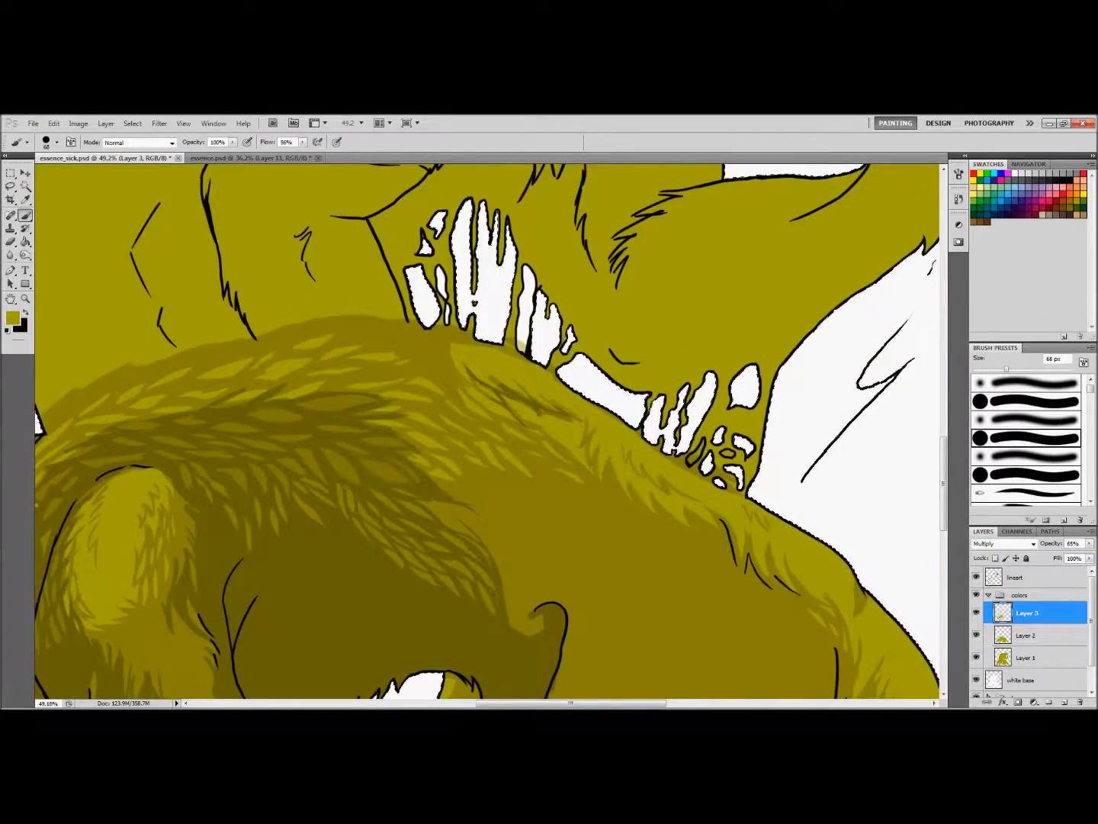
{"action": "left_click_drag", "start_coordinate": [311, 392], "coordinate": [404, 376]}
{"action": "left_click_drag", "start_coordinate": [402, 501], "coordinate": [305, 500]}
{"action": "left_click_drag", "start_coordinate": [449, 430], "coordinate": [525, 430]}
{"action": "left_click_drag", "start_coordinate": [411, 525], "coordinate": [485, 596]}
Add dark fur strokes on the flank and around the fold above the thigh with a 26 px brush
{"action": "left_click_drag", "start_coordinate": [944, 445], "coordinate": [945, 482]}
{"action": "left_click_drag", "start_coordinate": [417, 347], "coordinate": [486, 449]}
{"action": "scroll", "coordinate": [442, 375], "scroll_direction": "down", "scroll_amount": 3}
{"action": "scroll", "coordinate": [416, 412], "scroll_direction": "up", "scroll_amount": 2}
{"action": "left_click_drag", "start_coordinate": [943, 473], "coordinate": [944, 495]}
{"action": "left_click_drag", "start_coordinate": [456, 378], "coordinate": [466, 393]}
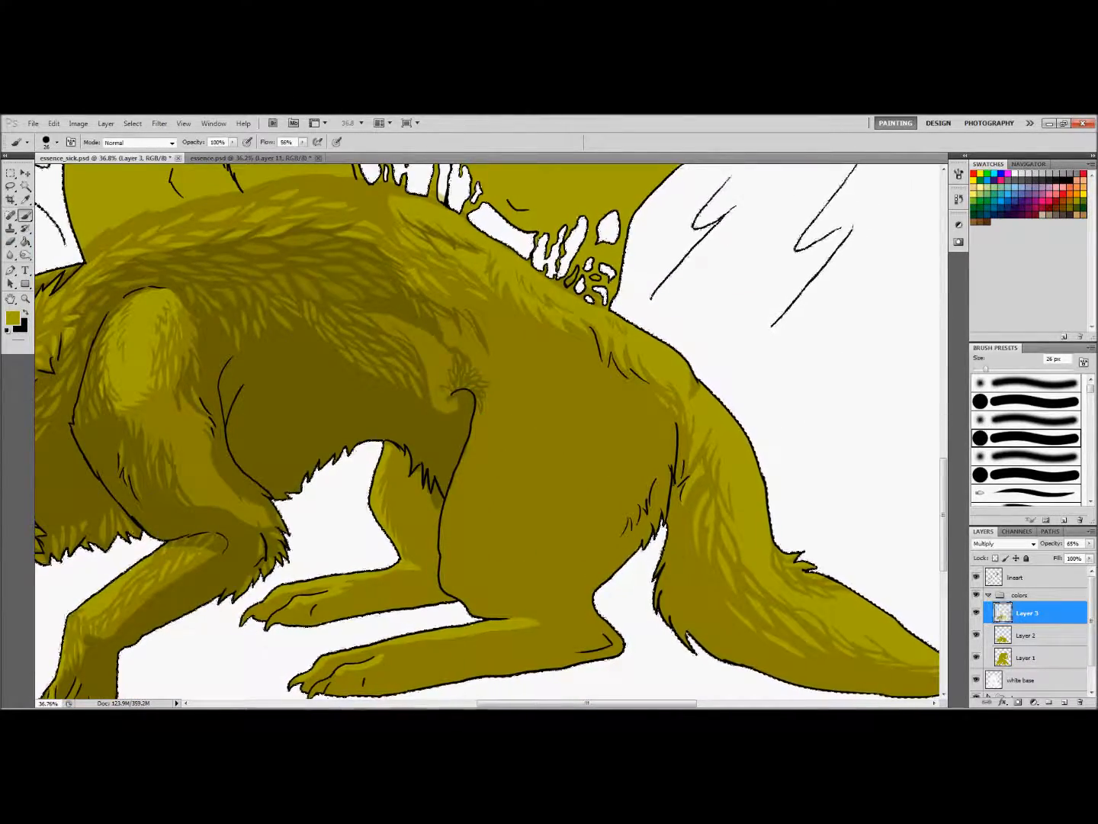
Paint dark fur strokes down the front of the near thigh with a 35 px brush
{"action": "left_click_drag", "start_coordinate": [482, 405], "coordinate": [475, 484]}
{"action": "left_click_drag", "start_coordinate": [466, 474], "coordinate": [458, 513]}
{"action": "left_click_drag", "start_coordinate": [490, 450], "coordinate": [479, 542]}
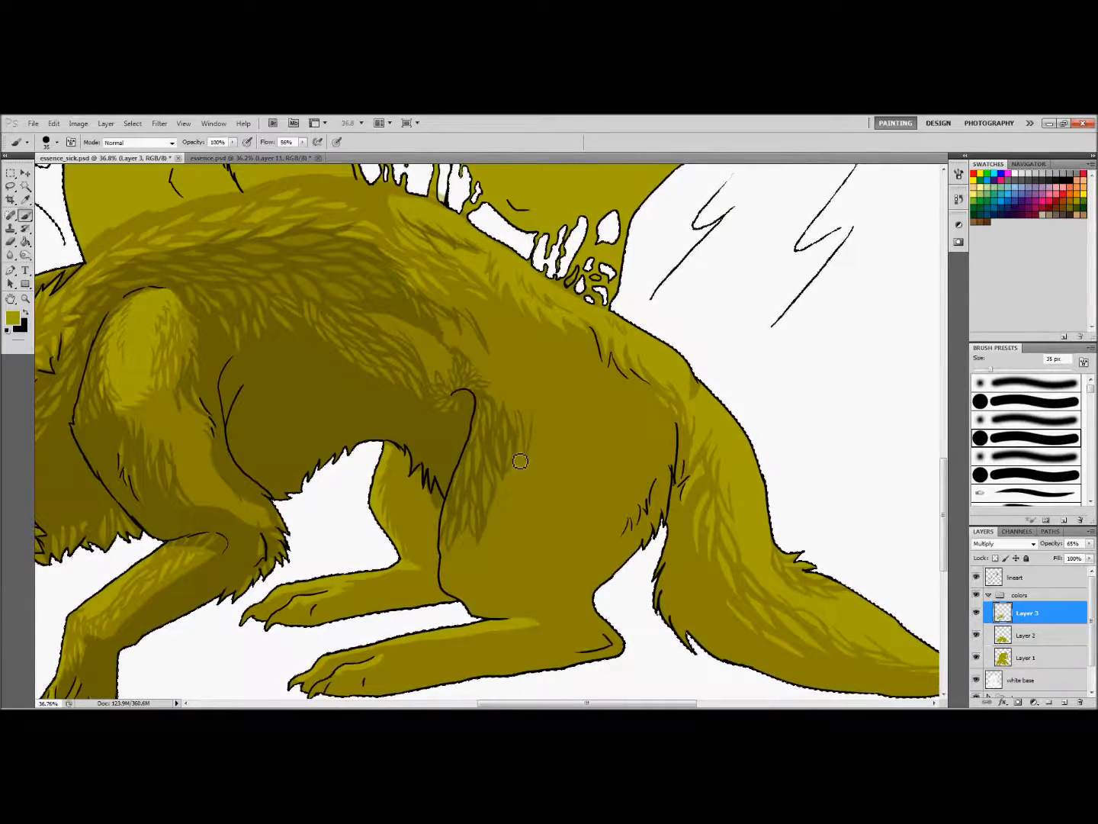
{"action": "left_click_drag", "start_coordinate": [528, 399], "coordinate": [525, 447]}
{"action": "left_click_drag", "start_coordinate": [945, 515], "coordinate": [944, 540]}
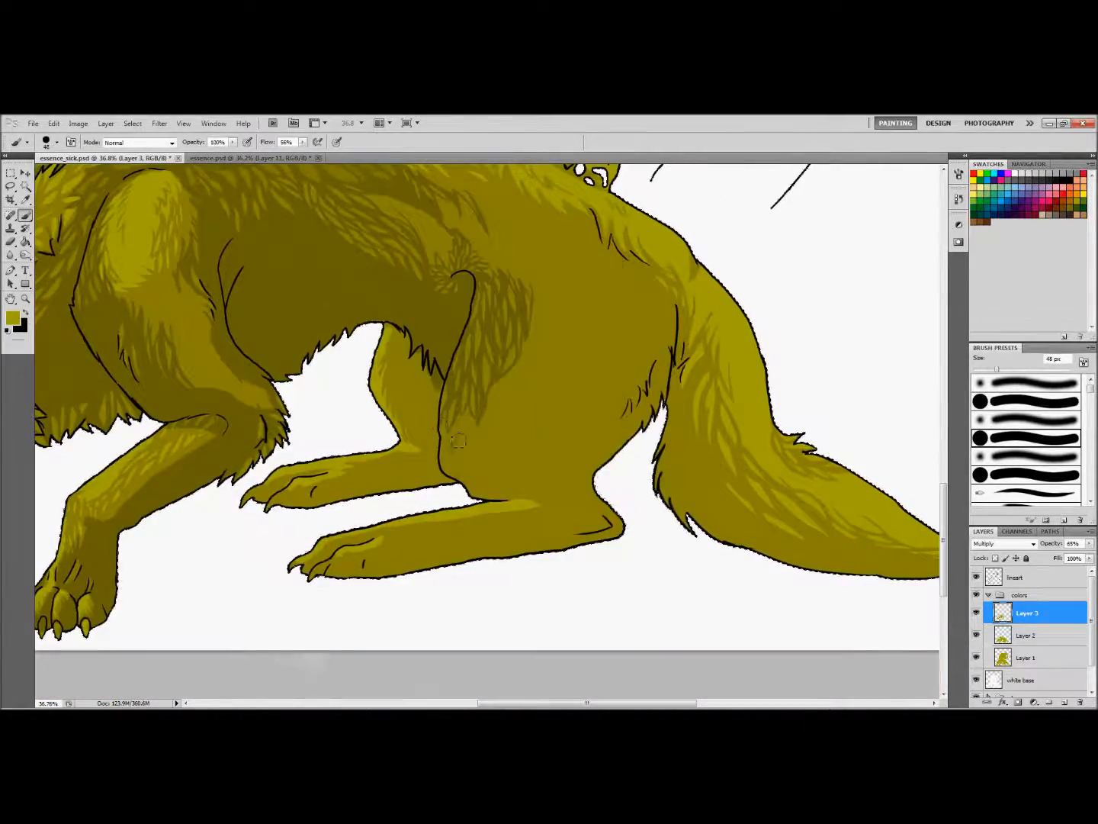
Block in dark shadows on the lower front and rear of the near thigh and under the hind foot
{"action": "left_click_drag", "start_coordinate": [447, 419], "coordinate": [463, 489]}
{"action": "scroll", "coordinate": [427, 362], "scroll_direction": "up", "scroll_amount": 2}
{"action": "left_click_drag", "start_coordinate": [991, 369], "coordinate": [1013, 369]}
{"action": "left_click_drag", "start_coordinate": [724, 308], "coordinate": [591, 382]}
{"action": "left_click_drag", "start_coordinate": [591, 389], "coordinate": [625, 496]}
{"action": "left_click_drag", "start_coordinate": [656, 566], "coordinate": [387, 615]}
{"action": "left_click_drag", "start_coordinate": [705, 344], "coordinate": [608, 438]}
Refine the thigh and hock shadows with brush and eraser and add dark fur strokes on the rump
{"action": "scroll", "coordinate": [610, 438], "scroll_direction": "up", "scroll_amount": 3}
{"action": "mouse_move", "coordinate": [626, 564]}
{"action": "left_mouse_down"}
{"action": "mouse_move", "coordinate": [657, 478]}
{"action": "mouse_move", "coordinate": [713, 449]}
{"action": "mouse_move", "coordinate": [630, 482]}
{"action": "left_mouse_up"}
{"action": "key", "text": "e"}
{"action": "left_click_drag", "start_coordinate": [587, 495], "coordinate": [592, 560]}
{"action": "key", "text": "b"}
{"action": "scroll", "coordinate": [586, 534], "scroll_direction": "down", "scroll_amount": 3}
{"action": "mouse_move", "coordinate": [473, 496]}
{"action": "left_mouse_down"}
{"action": "mouse_move", "coordinate": [567, 538]}
{"action": "mouse_move", "coordinate": [504, 526]}
{"action": "mouse_move", "coordinate": [488, 546]}
{"action": "mouse_move", "coordinate": [568, 547]}
{"action": "left_mouse_up"}
{"action": "scroll", "coordinate": [496, 428], "scroll_direction": "up", "scroll_amount": 3}
{"action": "left_click_drag", "start_coordinate": [444, 339], "coordinate": [508, 398]}
{"action": "left_click_drag", "start_coordinate": [616, 417], "coordinate": [868, 325]}
{"action": "left_click_drag", "start_coordinate": [559, 405], "coordinate": [587, 463]}
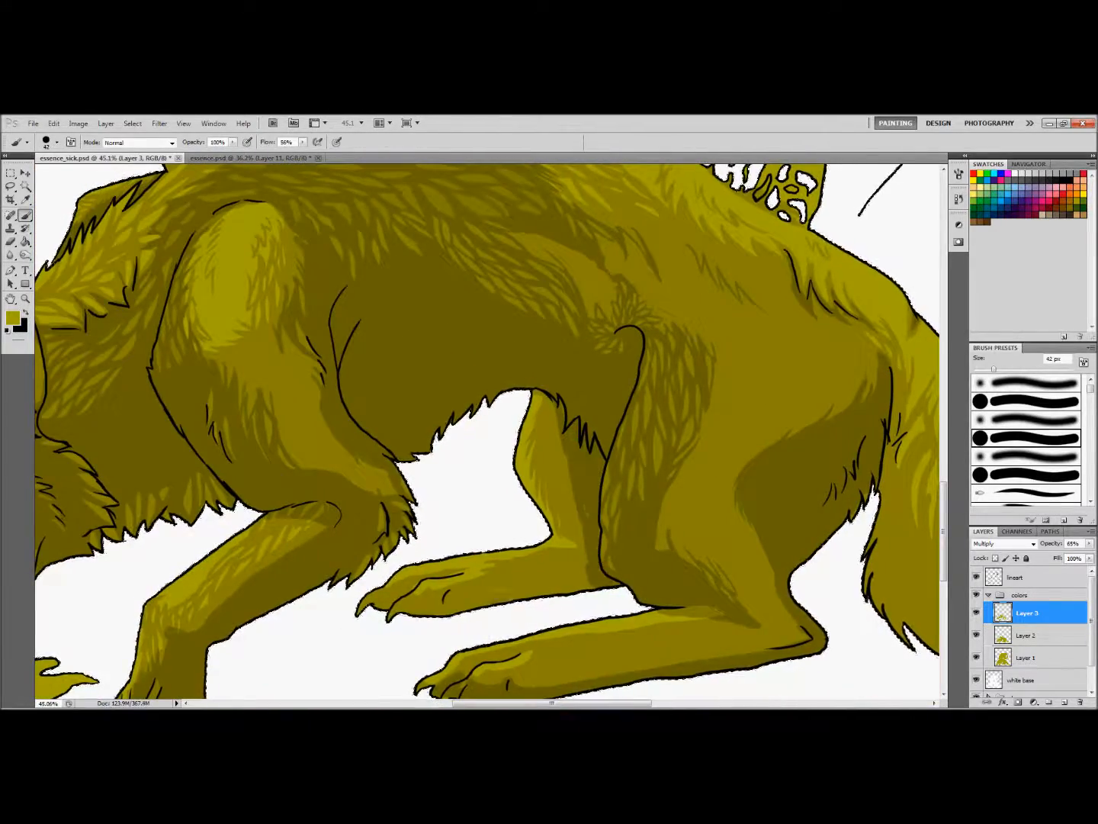
Darken the far hind leg and the underside of its foot with a 42 px brush
{"action": "left_click_drag", "start_coordinate": [546, 587], "coordinate": [526, 601]}
{"action": "left_click_drag", "start_coordinate": [545, 411], "coordinate": [565, 482]}
{"action": "left_click_drag", "start_coordinate": [507, 583], "coordinate": [549, 568]}
{"action": "scroll", "coordinate": [552, 572], "scroll_direction": "left", "scroll_amount": 3}
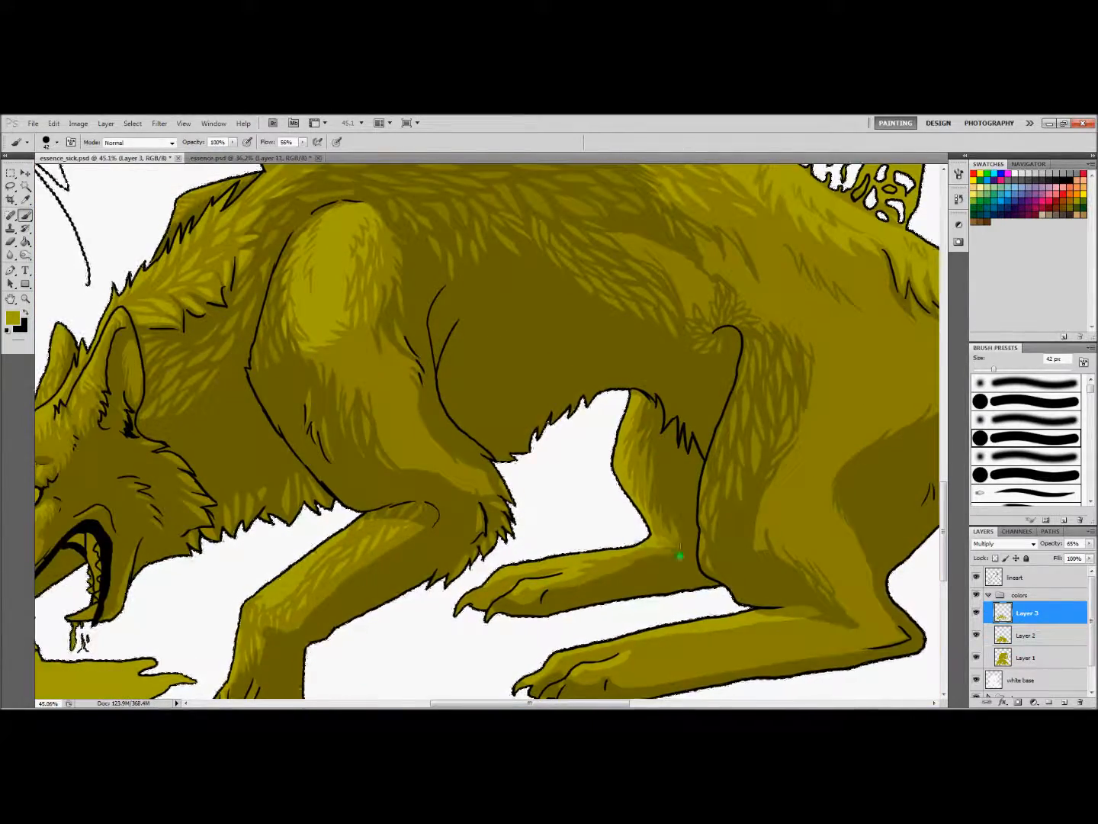
Erase small areas of the Layer 2 shading on the near hind paw to lighten it
{"action": "left_click", "coordinate": [1027, 635]}
{"action": "scroll", "coordinate": [620, 533], "scroll_direction": "down", "scroll_amount": 3}
{"action": "key", "text": "e"}
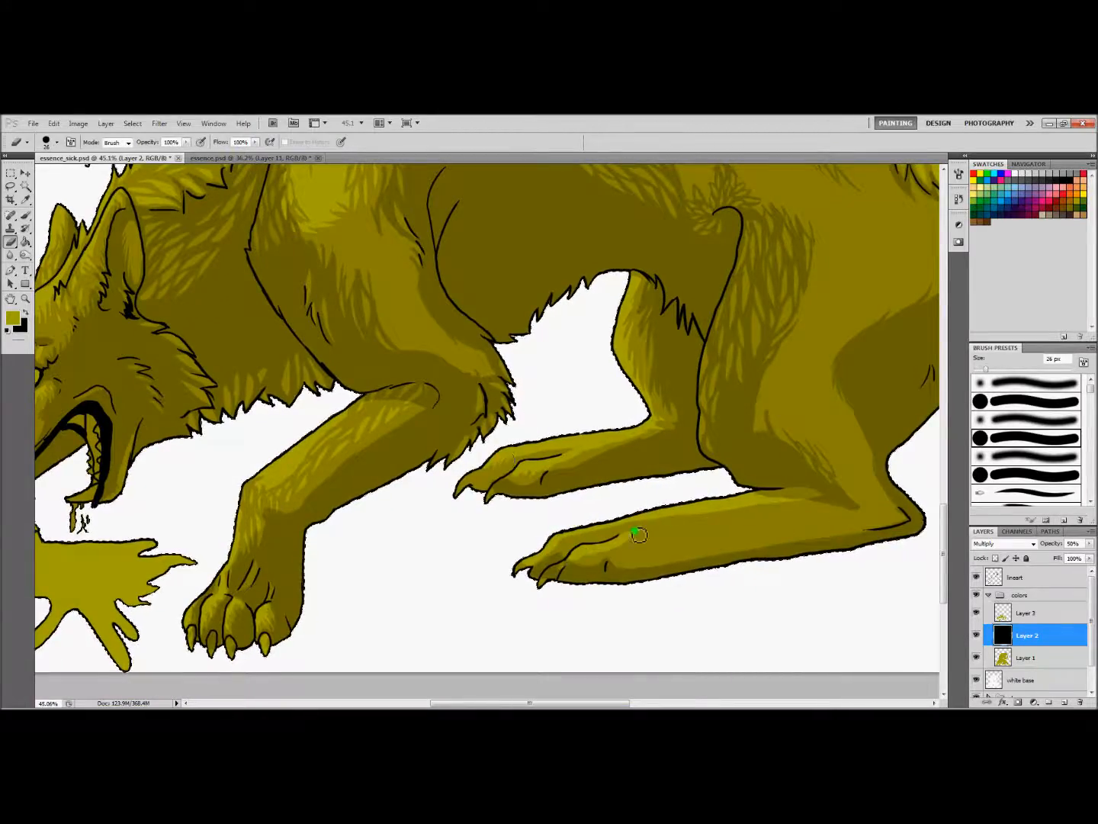
{"action": "key", "text": "b"}
Refine the dark shading around the near hind leg's hock on Layer 3 with a 26 px brush
{"action": "left_click", "coordinate": [1026, 614]}
{"action": "scroll", "coordinate": [488, 496], "scroll_direction": "right", "scroll_amount": 3}
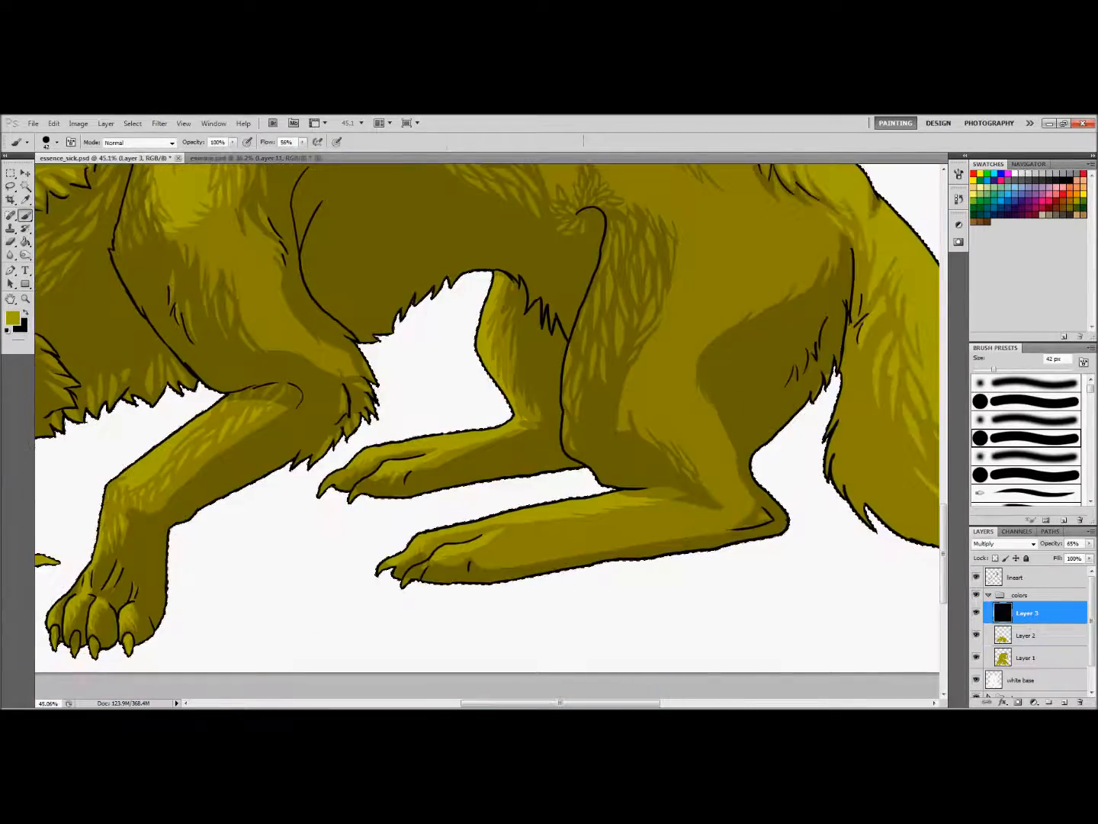
{"action": "key", "text": "e"}
{"action": "key", "text": "b"}
{"action": "key", "text": "e"}
{"action": "key", "text": "b"}
{"action": "left_click_drag", "start_coordinate": [679, 525], "coordinate": [720, 509]}
{"action": "mouse_move", "coordinate": [733, 446]}
{"action": "left_mouse_down"}
{"action": "mouse_move", "coordinate": [718, 502]}
{"action": "mouse_move", "coordinate": [738, 476]}
{"action": "left_mouse_up"}
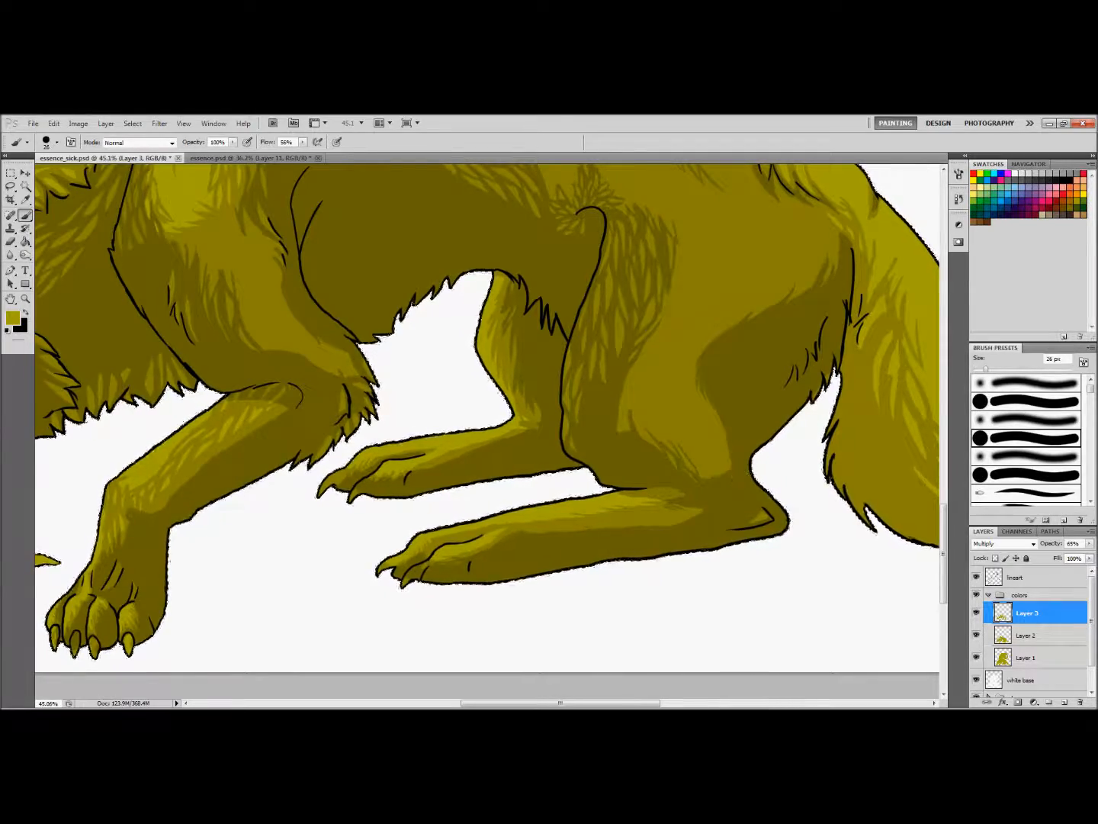
Add dark shading along the rear edge and underside of the tail down to its tip
{"action": "key", "text": "bracketright"}
{"action": "key", "text": "bracketright"}
{"action": "key", "text": "bracketright"}
{"action": "key", "text": "bracketright"}
{"action": "key", "text": "bracketright"}
{"action": "left_click_drag", "start_coordinate": [561, 704], "coordinate": [621, 704]}
{"action": "left_click_drag", "start_coordinate": [944, 552], "coordinate": [945, 529]}
{"action": "left_click_drag", "start_coordinate": [586, 505], "coordinate": [591, 595]}
{"action": "left_click_drag", "start_coordinate": [621, 704], "coordinate": [651, 704]}
{"action": "left_click_drag", "start_coordinate": [454, 605], "coordinate": [550, 663]}
{"action": "left_click_drag", "start_coordinate": [650, 703], "coordinate": [676, 704]}
{"action": "left_click_drag", "start_coordinate": [943, 529], "coordinate": [944, 545]}
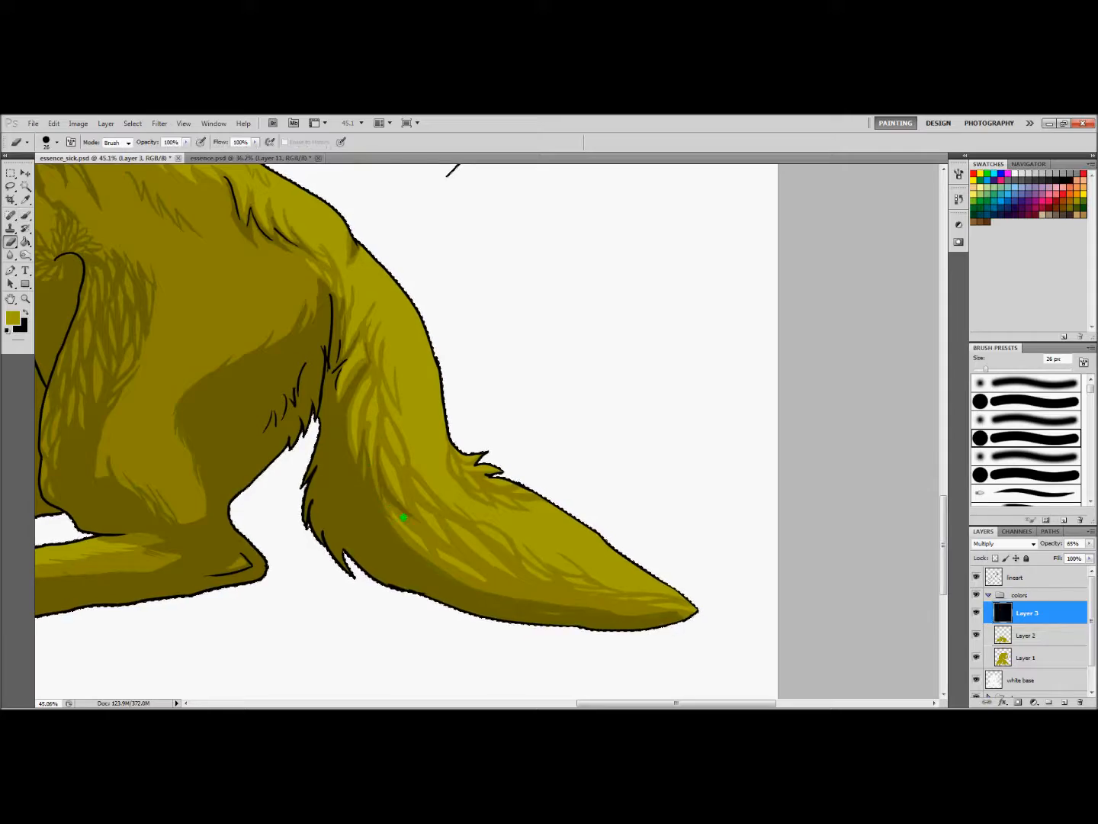
Refine the dark shading at the base of the tail with a 56 px brush and the eraser
{"action": "left_click_drag", "start_coordinate": [367, 340], "coordinate": [340, 383]}
{"action": "key", "text": "ctrl+minus"}
{"action": "key", "text": "ctrl+minus"}
{"action": "key", "text": "ctrl+minus"}
{"action": "key", "text": "z"}
{"action": "left_click_drag", "start_coordinate": [227, 310], "coordinate": [660, 565]}
{"action": "key", "text": "b"}
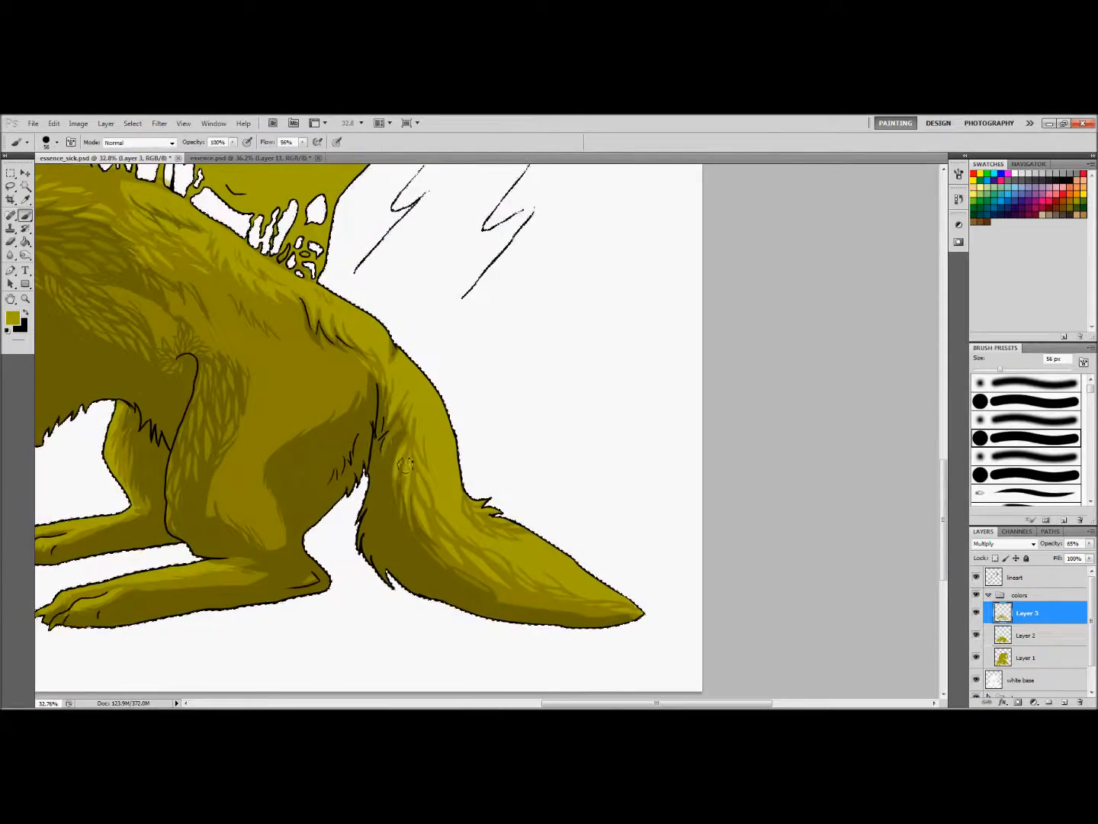
{"action": "left_click", "coordinate": [10, 243]}
{"action": "left_click", "coordinate": [25, 216]}
{"action": "mouse_move", "coordinate": [657, 704]}
{"action": "left_mouse_down"}
{"action": "mouse_move", "coordinate": [685, 704]}
{"action": "mouse_move", "coordinate": [548, 703]}
{"action": "left_mouse_up"}
{"action": "scroll", "coordinate": [398, 543], "scroll_direction": "up", "scroll_amount": 3}
{"action": "left_click", "coordinate": [10, 243]}
{"action": "scroll", "coordinate": [417, 538], "scroll_direction": "down", "scroll_amount": 5}
Add Layer 4 and Layer 5 to the colors group and create a new group with an empty layer above it
{"action": "left_click", "coordinate": [1065, 701]}
{"action": "left_click", "coordinate": [1065, 702]}
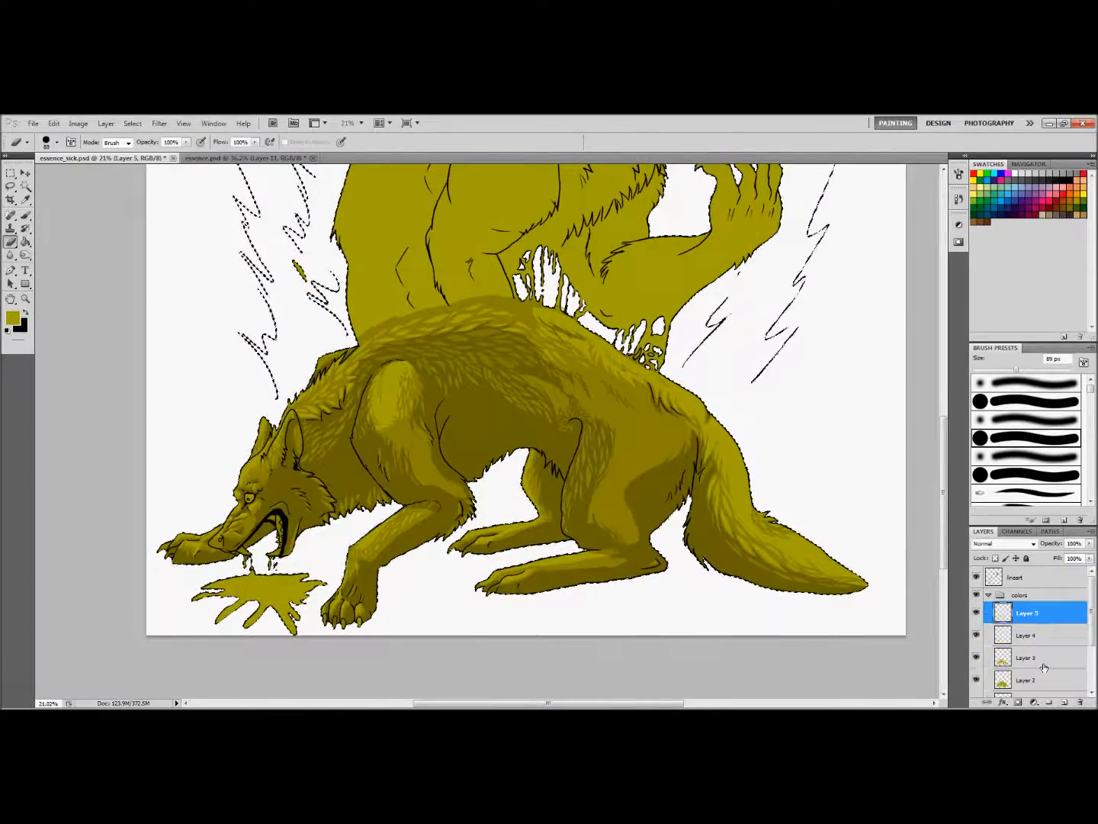
{"action": "left_click", "coordinate": [1038, 635]}
{"action": "left_click_drag", "start_coordinate": [641, 703], "coordinate": [657, 704]}
{"action": "left_click", "coordinate": [988, 594]}
{"action": "left_click", "coordinate": [1049, 702]}
Add Layer 7 in Multiply mode and shade the inside of the mouth on it
{"action": "left_click", "coordinate": [1066, 702]}
Paint the inside of the wolf's open mouth pink on Layer 6
{"action": "left_click", "coordinate": [26, 299]}
{"action": "left_click_drag", "start_coordinate": [203, 544], "coordinate": [283, 545]}
{"action": "left_click", "coordinate": [24, 312]}
{"action": "left_click", "coordinate": [28, 216]}
{"action": "left_click", "coordinate": [1062, 187]}
{"action": "left_click_drag", "start_coordinate": [271, 470], "coordinate": [277, 545]}
{"action": "left_click", "coordinate": [1065, 701]}
{"action": "left_click", "coordinate": [1012, 544]}
{"action": "left_click", "coordinate": [1004, 289]}
{"action": "left_click_drag", "start_coordinate": [277, 482], "coordinate": [279, 527]}
{"action": "left_click", "coordinate": [1089, 544]}
Paint the end of the tail solid white on Layer 6
{"action": "left_click", "coordinate": [24, 298]}
{"action": "left_click_drag", "start_coordinate": [397, 474], "coordinate": [319, 474]}
{"action": "left_click_drag", "start_coordinate": [592, 704], "coordinate": [543, 704]}
{"action": "left_click", "coordinate": [25, 216]}
{"action": "left_click", "coordinate": [1015, 174]}
{"action": "left_click", "coordinate": [1026, 635]}
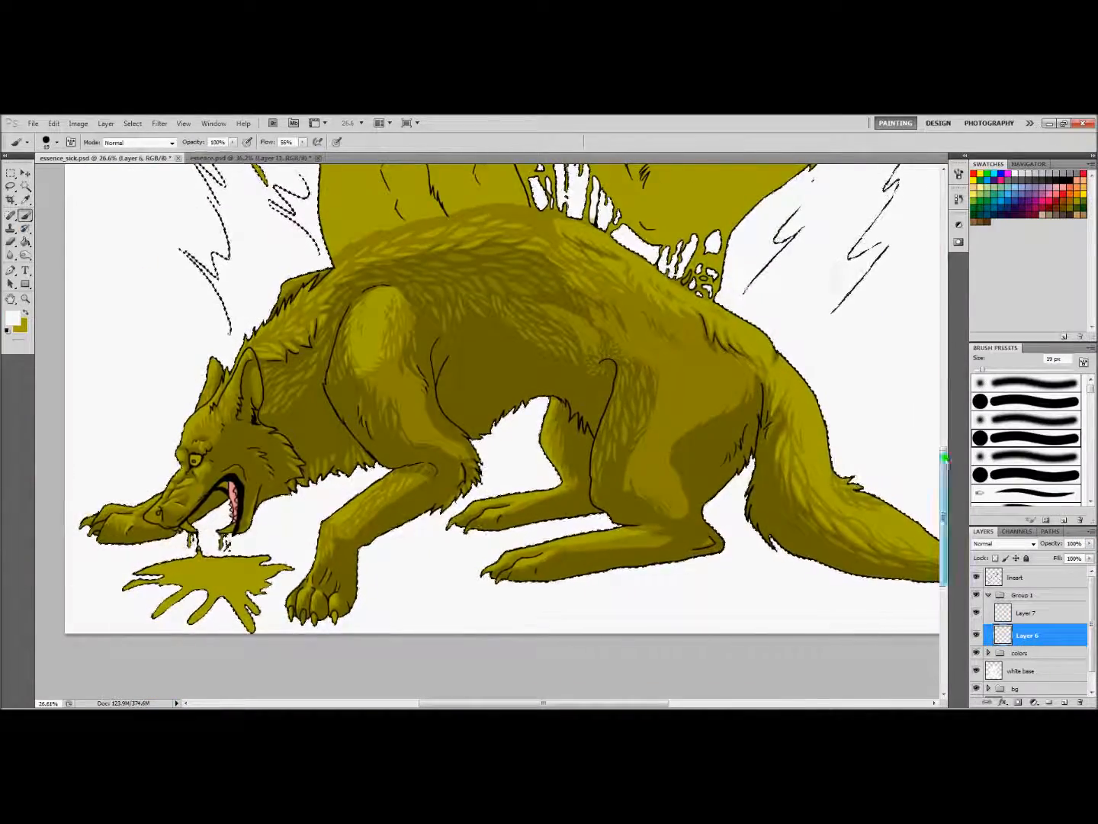
{"action": "left_click_drag", "start_coordinate": [945, 456], "coordinate": [946, 469]}
{"action": "left_click_drag", "start_coordinate": [543, 703], "coordinate": [602, 703]}
{"action": "right_click", "coordinate": [718, 483]}
{"action": "left_click_drag", "start_coordinate": [736, 528], "coordinate": [752, 528]}
{"action": "left_click_drag", "start_coordinate": [705, 492], "coordinate": [774, 518]}
{"action": "left_click", "coordinate": [25, 298]}
{"action": "left_click_drag", "start_coordinate": [659, 506], "coordinate": [688, 506]}
{"action": "left_click", "coordinate": [1033, 544]}
{"action": "left_click", "coordinate": [996, 396]}
{"action": "left_click", "coordinate": [1009, 544]}
{"action": "left_click", "coordinate": [997, 250]}
Set Layer 7 to 37% opacity and shade the white tail tip with black fur strokes
{"action": "left_click", "coordinate": [1051, 613]}
{"action": "left_click", "coordinate": [1061, 182]}
{"action": "left_click", "coordinate": [26, 217]}
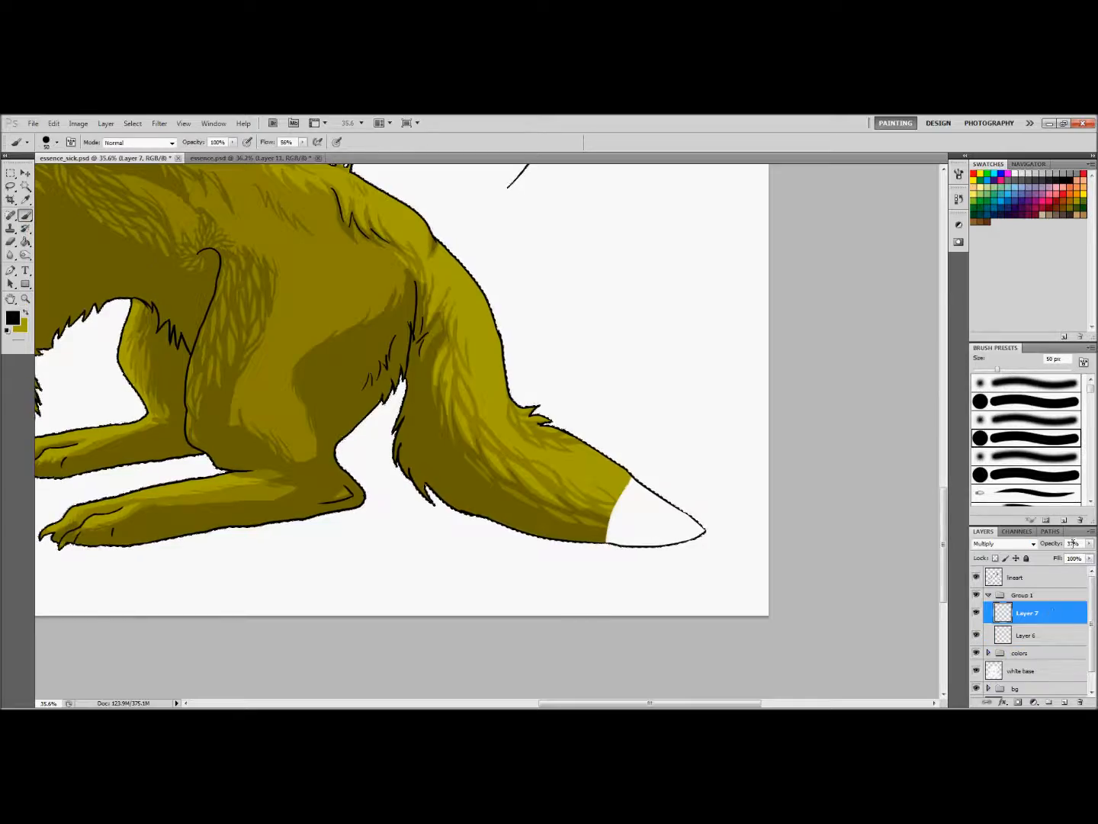
{"action": "left_click", "coordinate": [25, 299]}
{"action": "left_click_drag", "start_coordinate": [671, 503], "coordinate": [565, 503]}
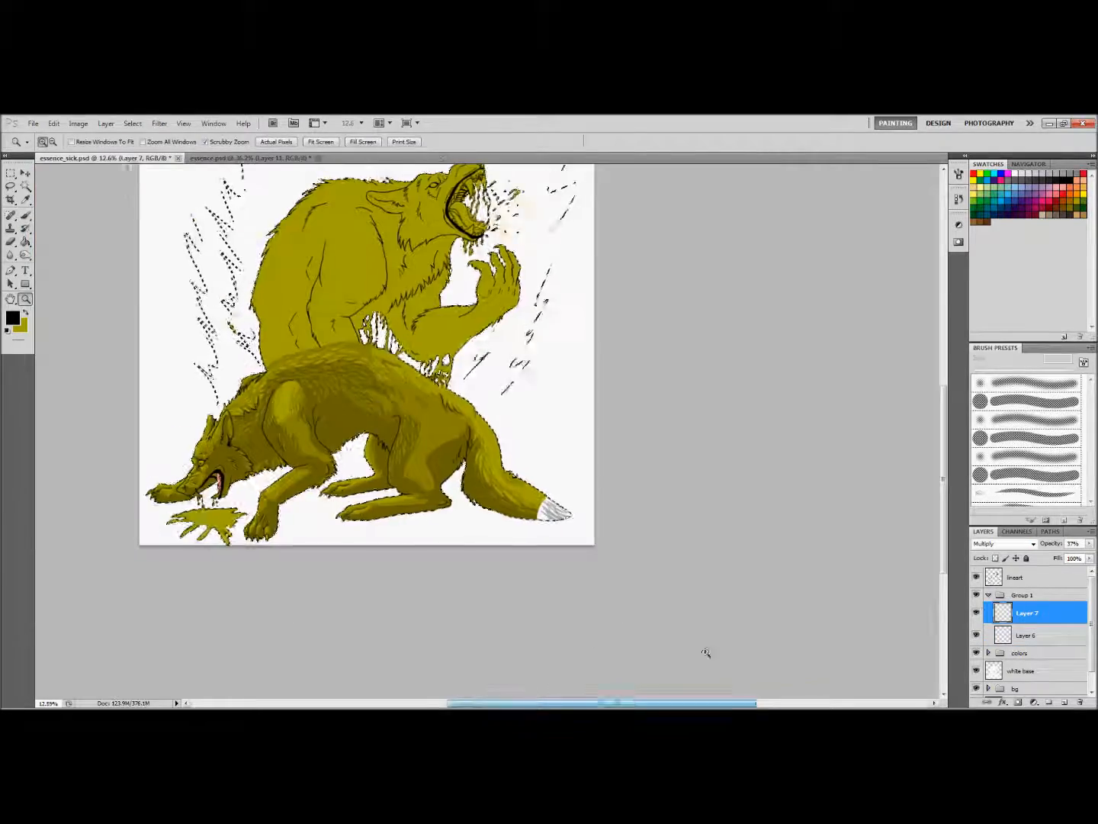
Collapse and hide Group 1, expand the colors group and select Layer 5 for work around the wolf's head
{"action": "left_click", "coordinate": [989, 595]}
{"action": "left_click", "coordinate": [976, 595]}
{"action": "left_click", "coordinate": [988, 609]}
{"action": "left_click", "coordinate": [1026, 626]}
{"action": "left_click_drag", "start_coordinate": [183, 433], "coordinate": [367, 453]}
{"action": "left_click_drag", "start_coordinate": [757, 424], "coordinate": [730, 424]}
{"action": "left_click_drag", "start_coordinate": [592, 703], "coordinate": [602, 704]}
{"action": "left_click_drag", "start_coordinate": [366, 498], "coordinate": [468, 499]}
{"action": "left_click_drag", "start_coordinate": [943, 505], "coordinate": [943, 545]}
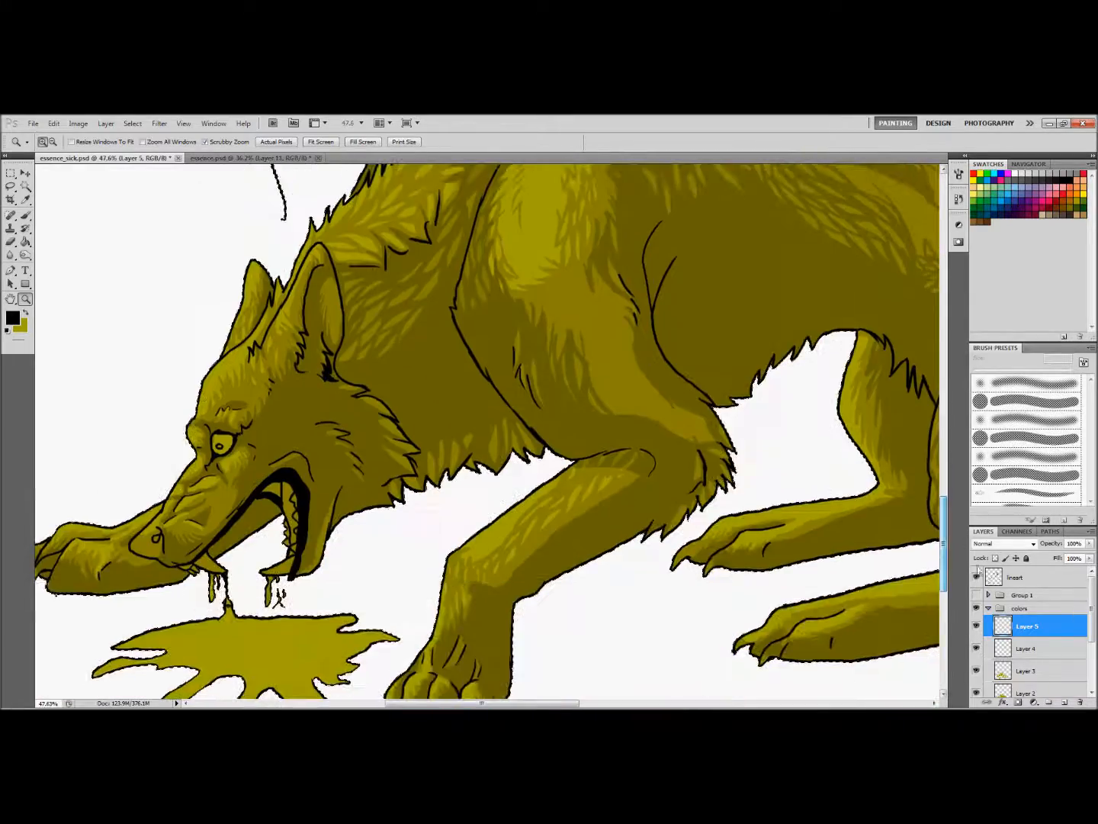
Create a new group with an empty layer above the lineart and set that layer to Screen
{"action": "left_click", "coordinate": [1028, 595]}
{"action": "left_click", "coordinate": [1030, 578]}
{"action": "left_click", "coordinate": [1049, 702]}
{"action": "left_click", "coordinate": [1064, 701]}
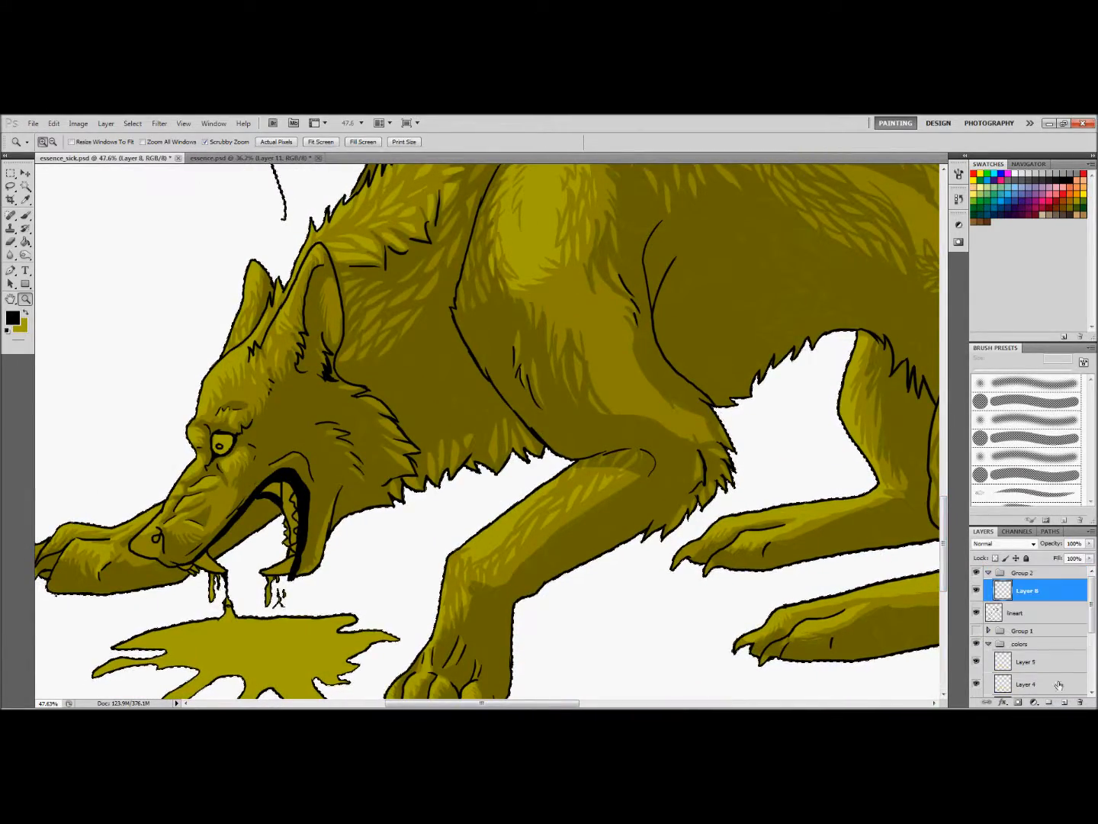
{"action": "left_click", "coordinate": [1032, 544]}
{"action": "left_click", "coordinate": [1002, 334]}
Paint olive highlight fur strokes on the wolf's forehead with the hard 24 px brush, keeping Layer 8 in Screen mode
{"action": "key", "text": "b"}
{"action": "right_click", "coordinate": [247, 376]}
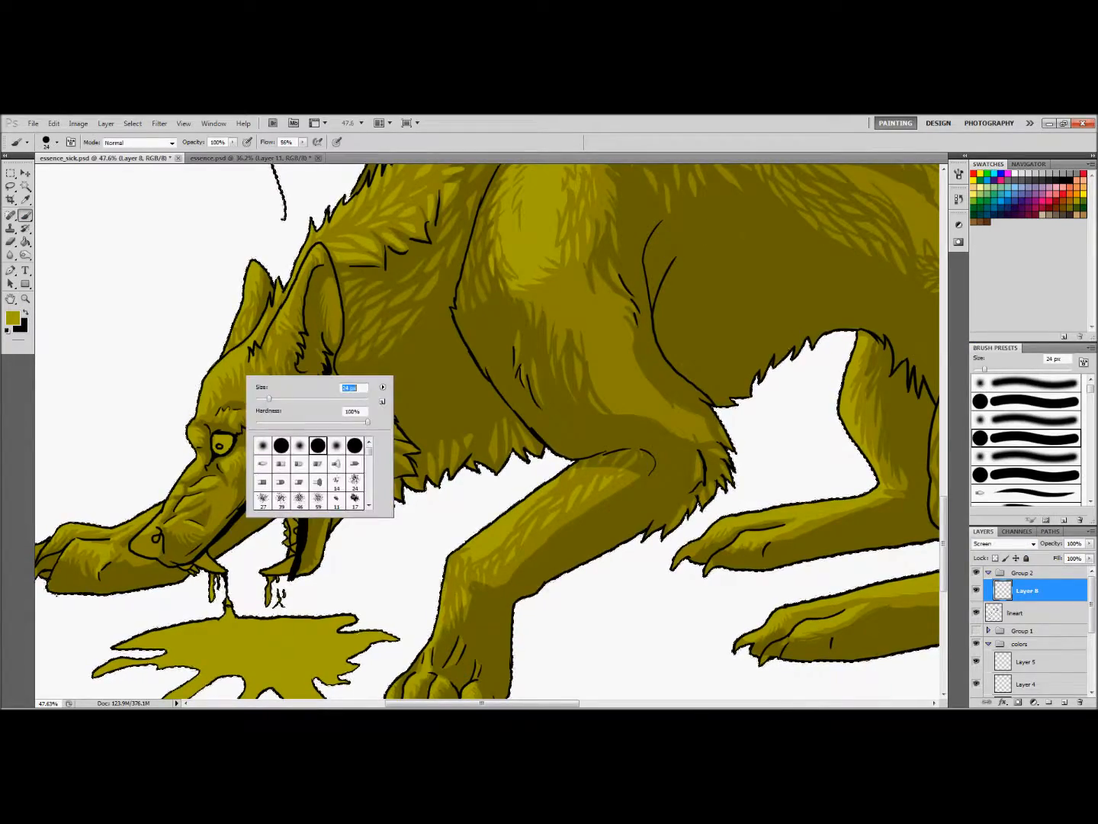
{"action": "left_click_drag", "start_coordinate": [212, 385], "coordinate": [217, 397]}
{"action": "left_click", "coordinate": [986, 544]}
{"action": "left_click", "coordinate": [992, 248]}
{"action": "left_click", "coordinate": [999, 544]}
{"action": "left_click", "coordinate": [999, 342]}
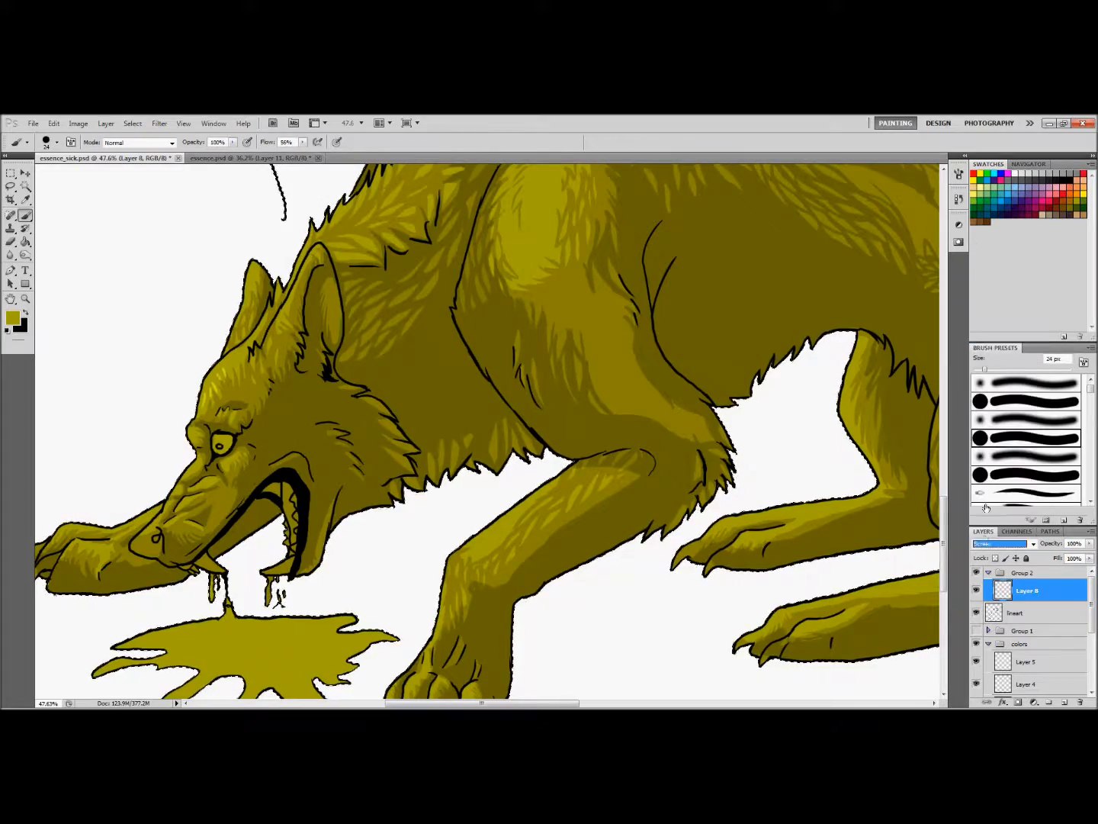
{"action": "left_click", "coordinate": [160, 123]}
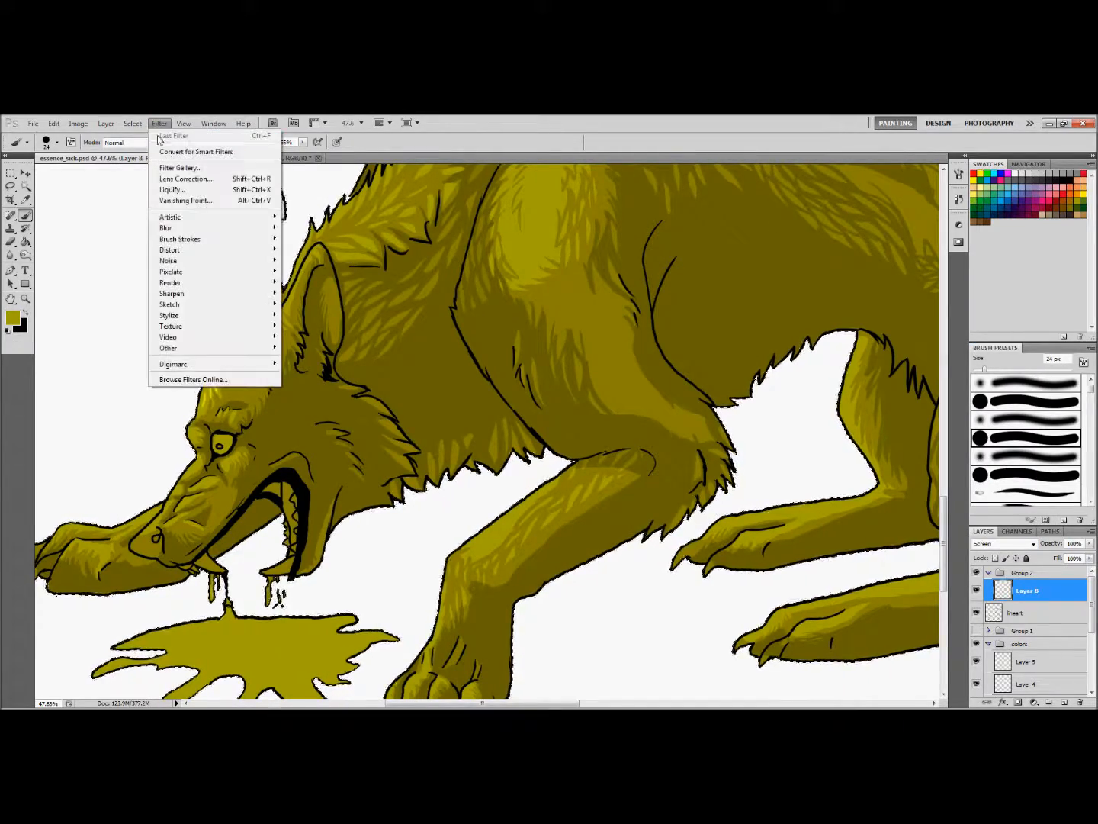
{"action": "mouse_move", "coordinate": [175, 229]}
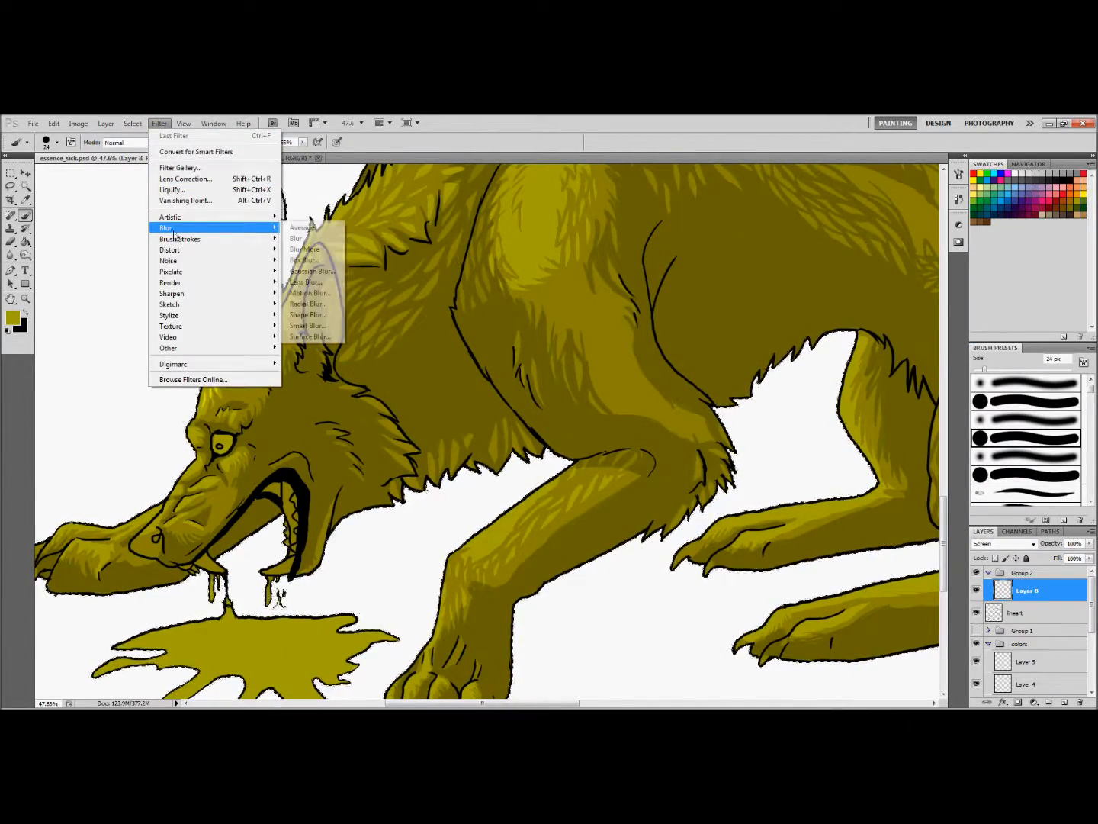
{"action": "left_click", "coordinate": [312, 270]}
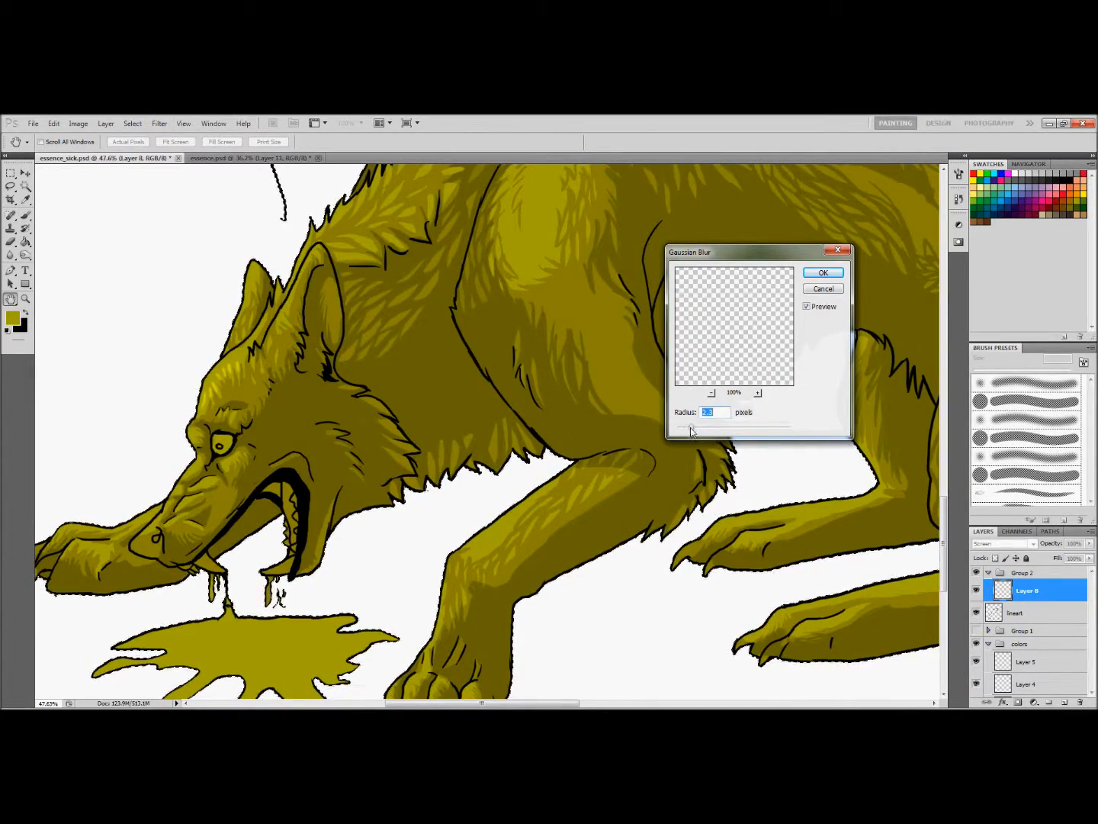
{"action": "left_click", "coordinate": [824, 290]}
Switch to a soft round 24 px brush, try olive highlight strokes on the fur and undo the last stroke
{"action": "left_click", "coordinate": [10, 242]}
{"action": "left_click", "coordinate": [26, 216]}
{"action": "left_click", "coordinate": [1006, 456]}
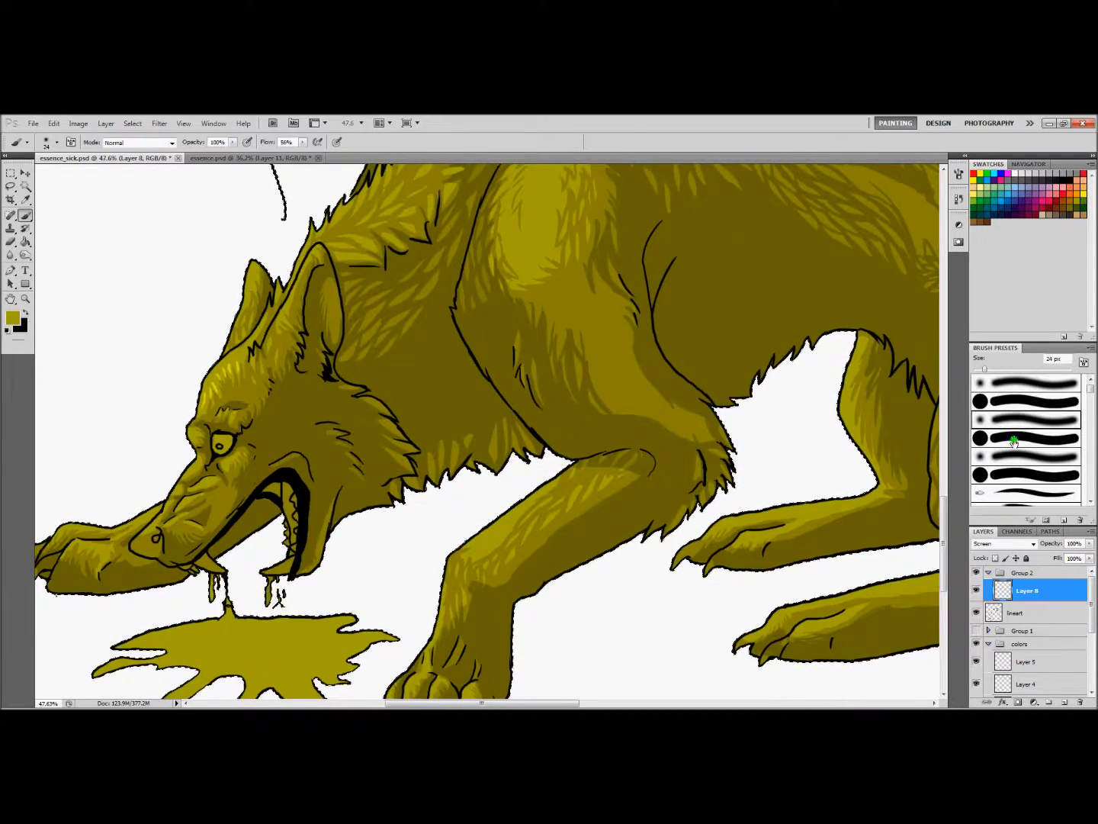
{"action": "double_click", "coordinate": [1006, 456]}
{"action": "left_click", "coordinate": [594, 330]}
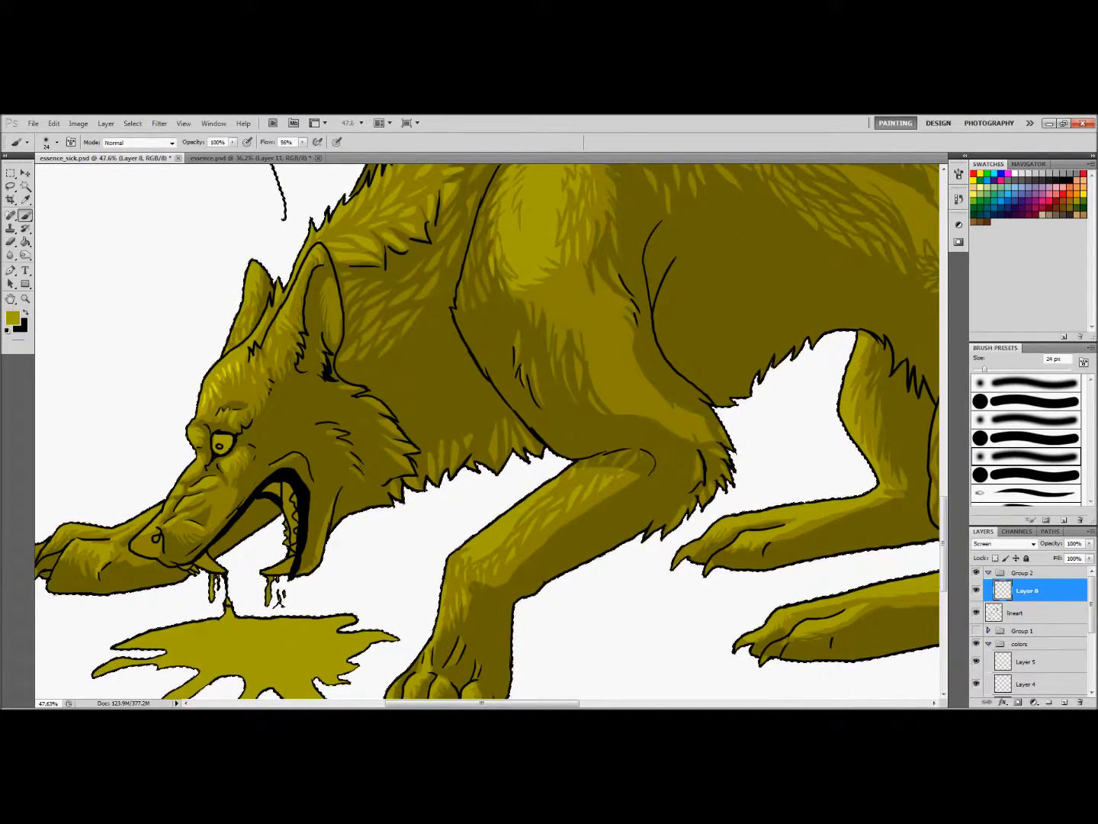
{"action": "key", "text": "ctrl+z"}
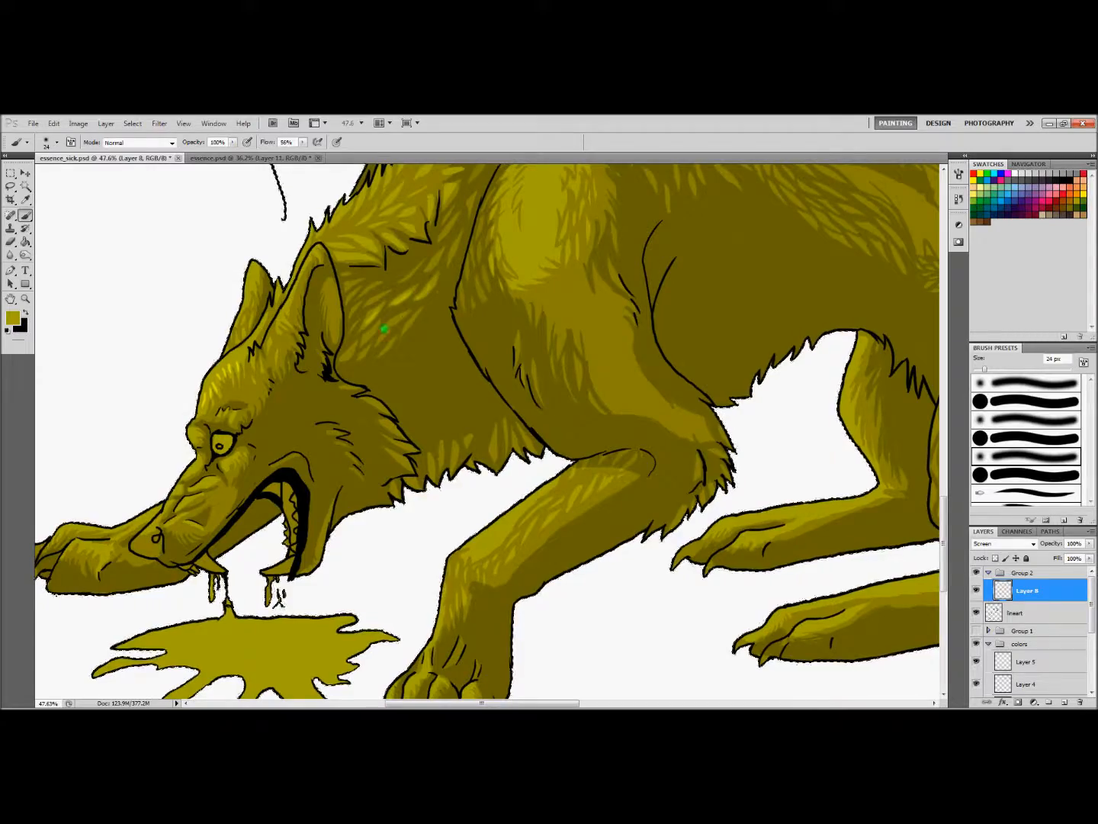
Examine the wolf's head, legs and back, briefly hiding the lineart layer to compare the fur without outlines
{"action": "left_click", "coordinate": [25, 299]}
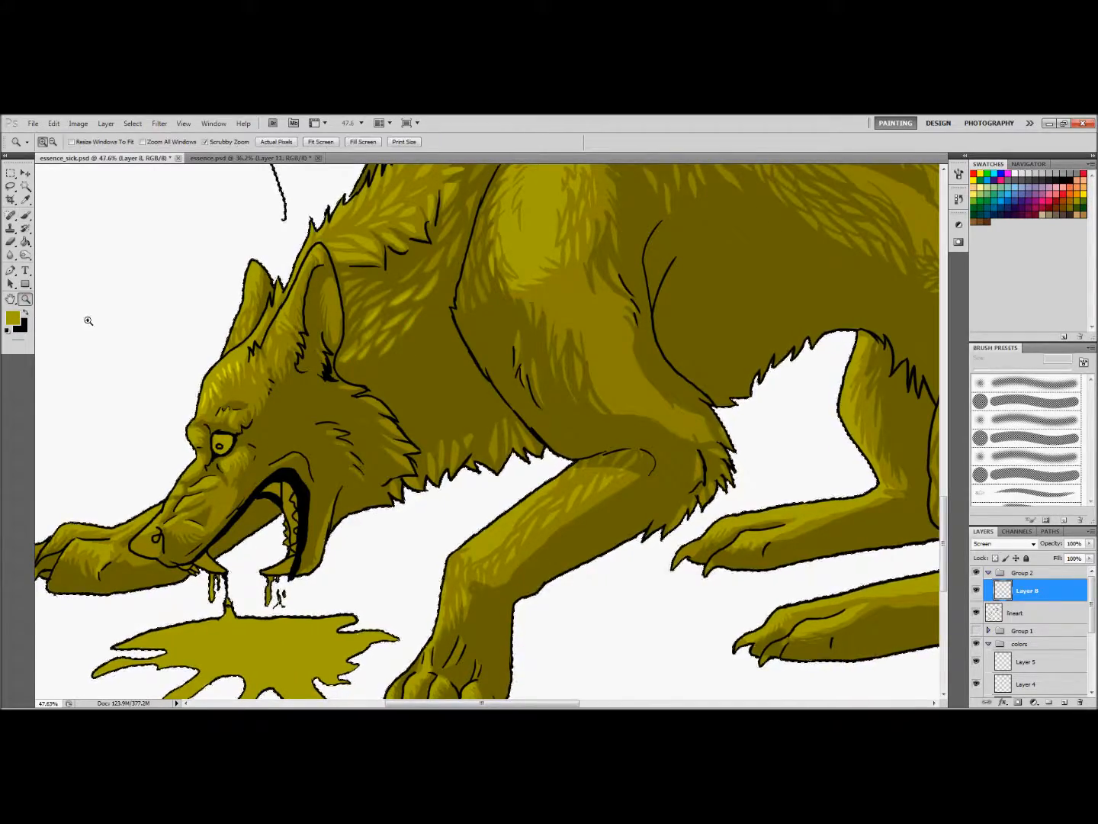
{"action": "left_click_drag", "start_coordinate": [407, 403], "coordinate": [335, 402]}
{"action": "left_click_drag", "start_coordinate": [417, 345], "coordinate": [440, 357]}
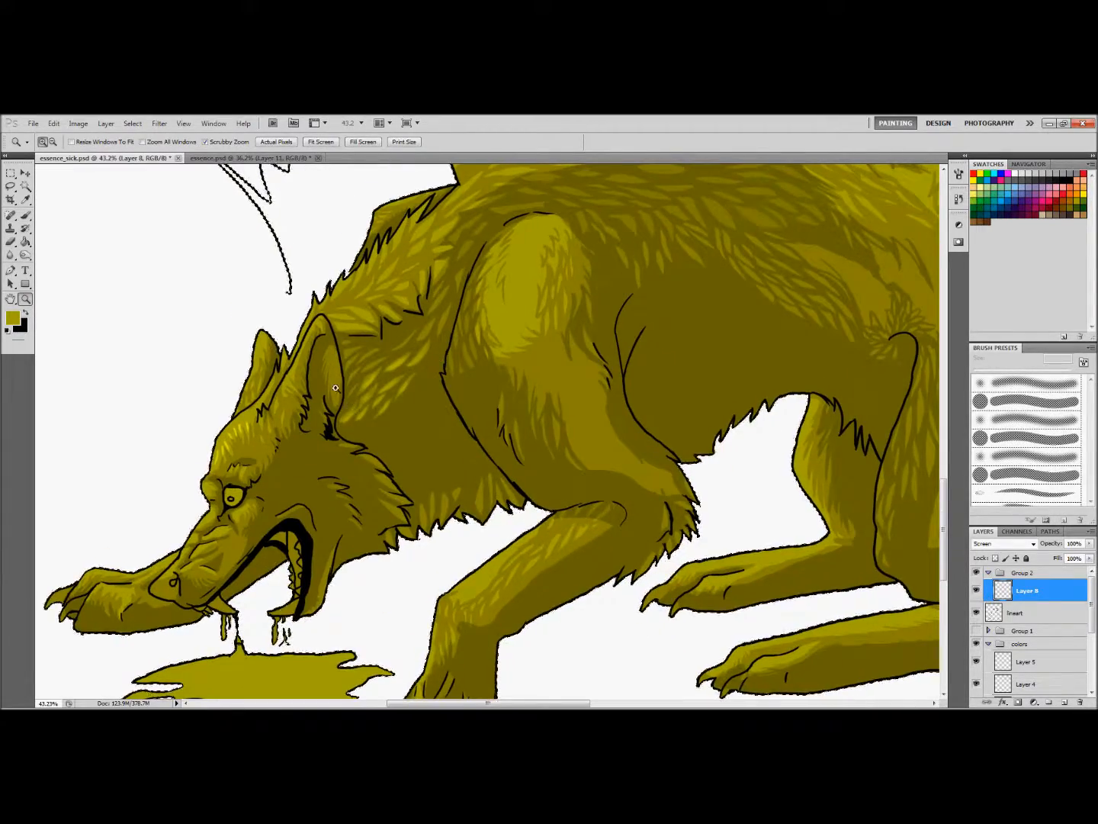
{"action": "left_click", "coordinate": [11, 241]}
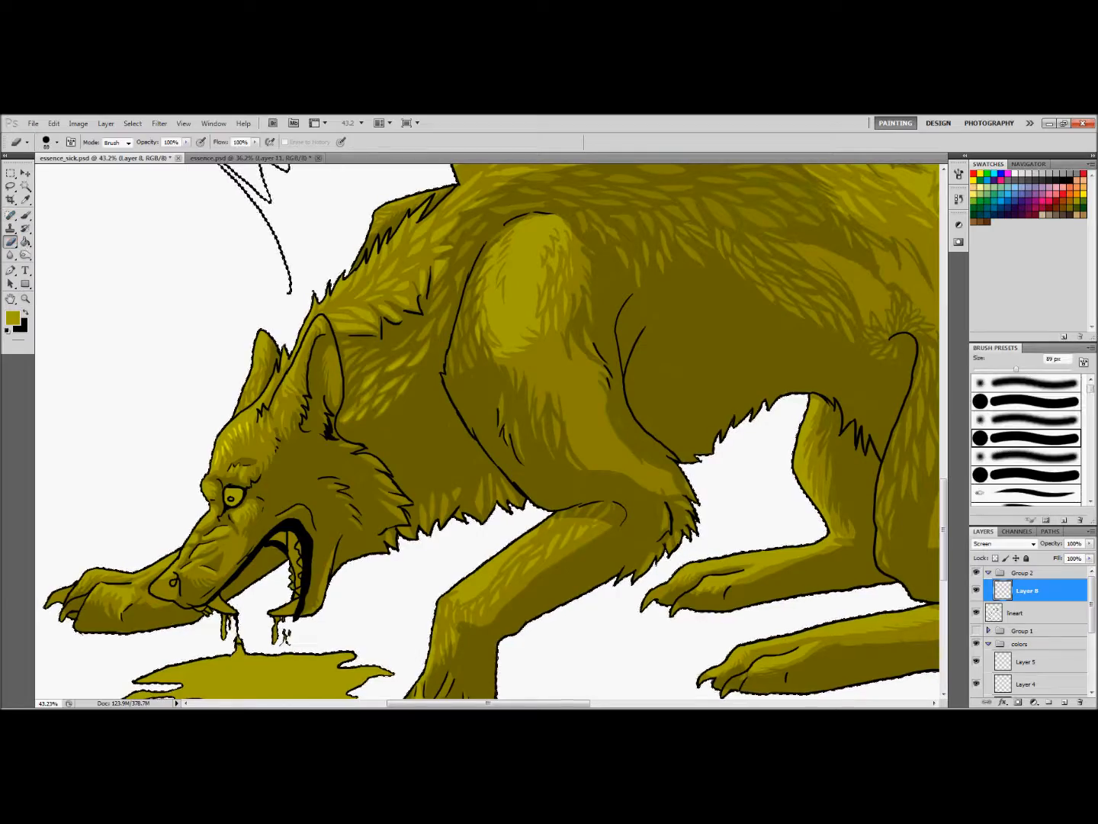
{"action": "left_click", "coordinate": [977, 613]}
{"action": "left_click", "coordinate": [977, 614]}
{"action": "left_click_drag", "start_coordinate": [944, 497], "coordinate": [944, 514]}
{"action": "left_click_drag", "start_coordinate": [549, 702], "coordinate": [568, 703]}
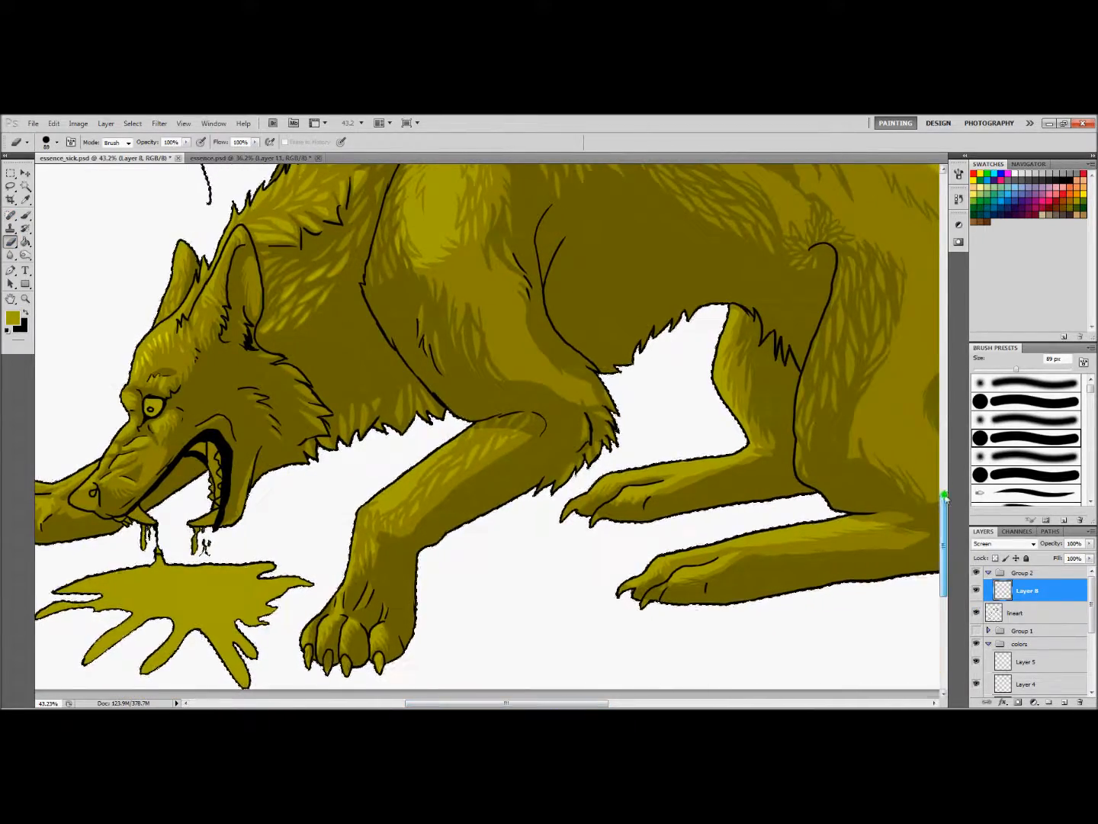
{"action": "left_click_drag", "start_coordinate": [945, 504], "coordinate": [944, 489]}
{"action": "scroll", "coordinate": [945, 489], "scroll_direction": "up", "scroll_amount": 5}
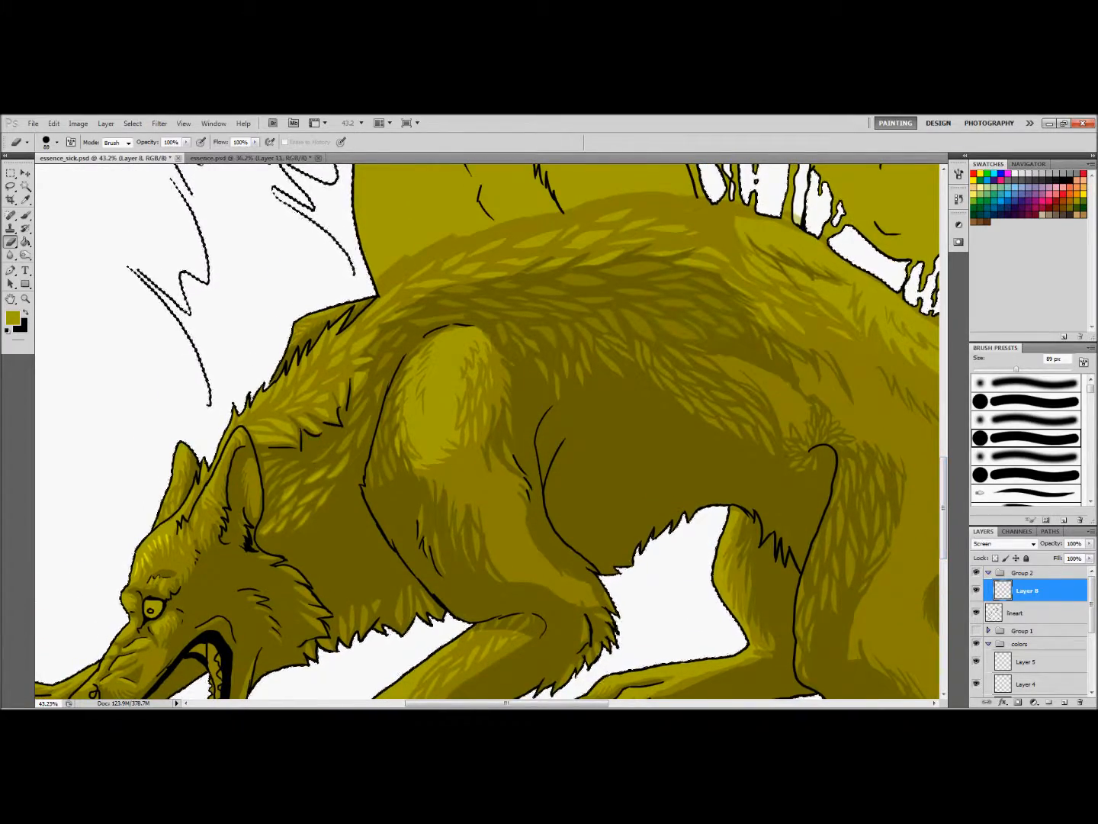
{"action": "left_click", "coordinate": [1028, 613]}
{"action": "left_click", "coordinate": [54, 124]}
{"action": "left_click", "coordinate": [66, 160]}
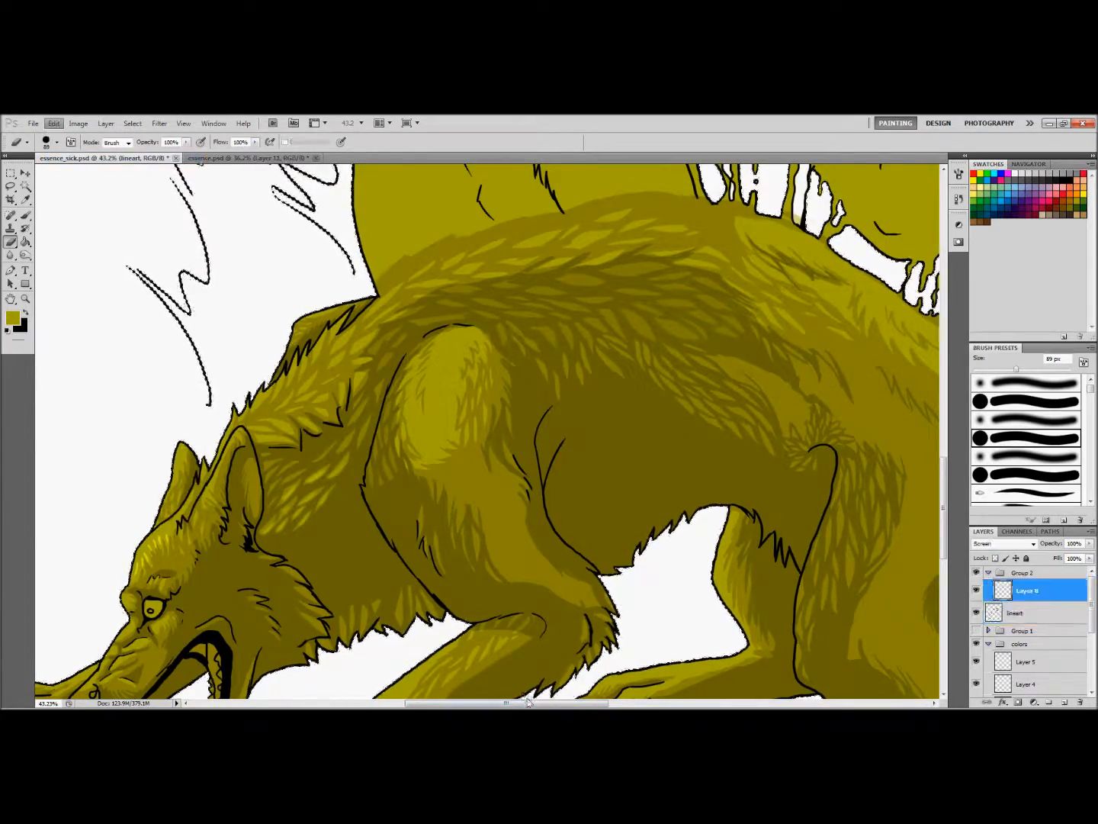